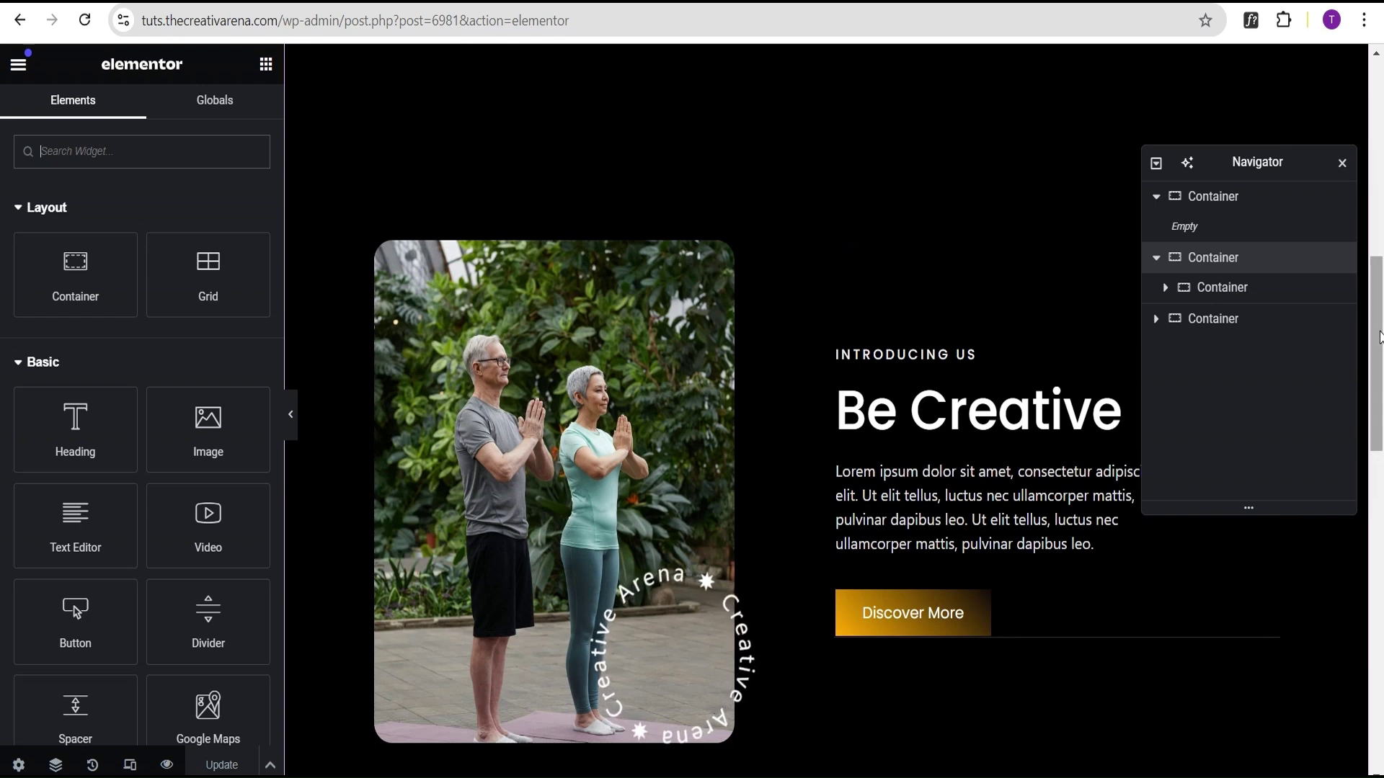
Give the empty top container a black background colour.
mouse_move(1381, 338)
left_mouse_down()
mouse_move(1380, 416)
mouse_move(1380, 348)
left_mouse_up()
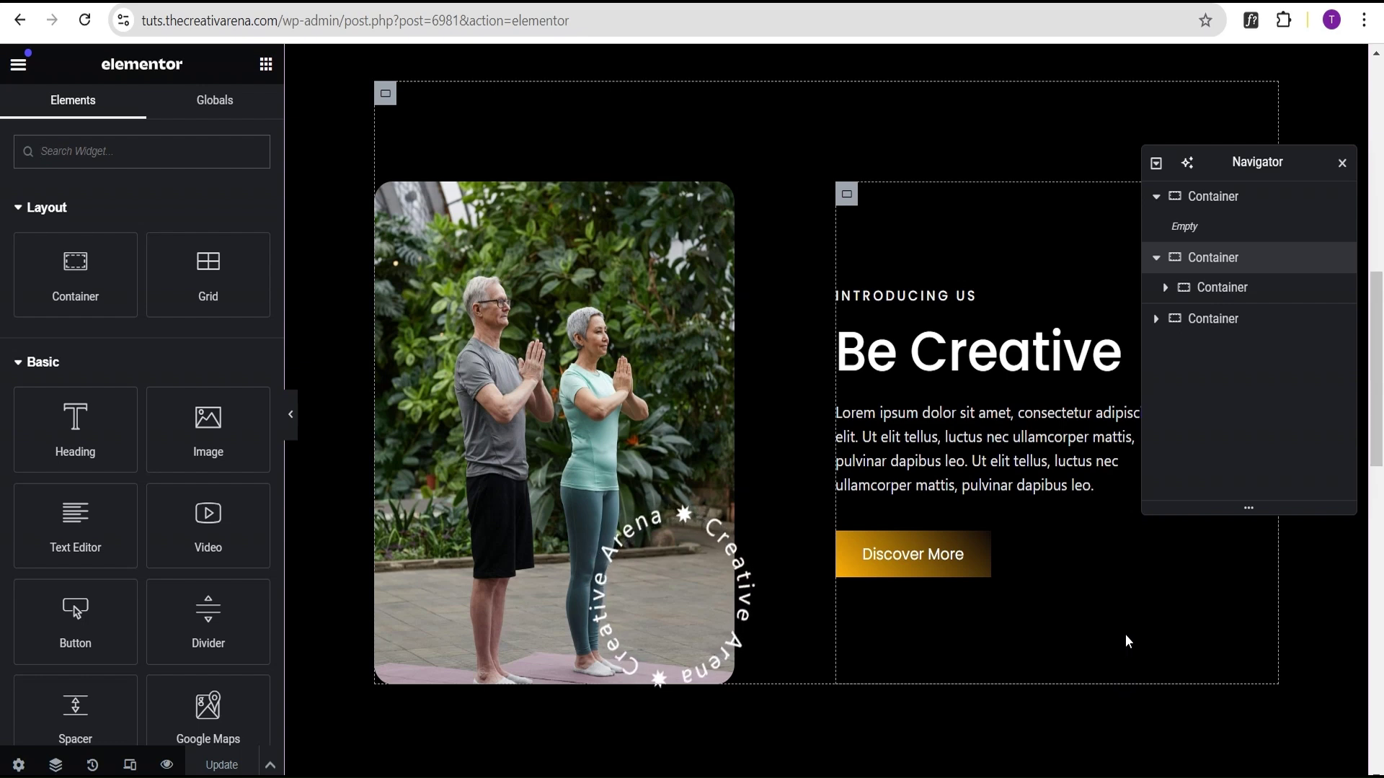
scroll(1128, 638, "up", 1)
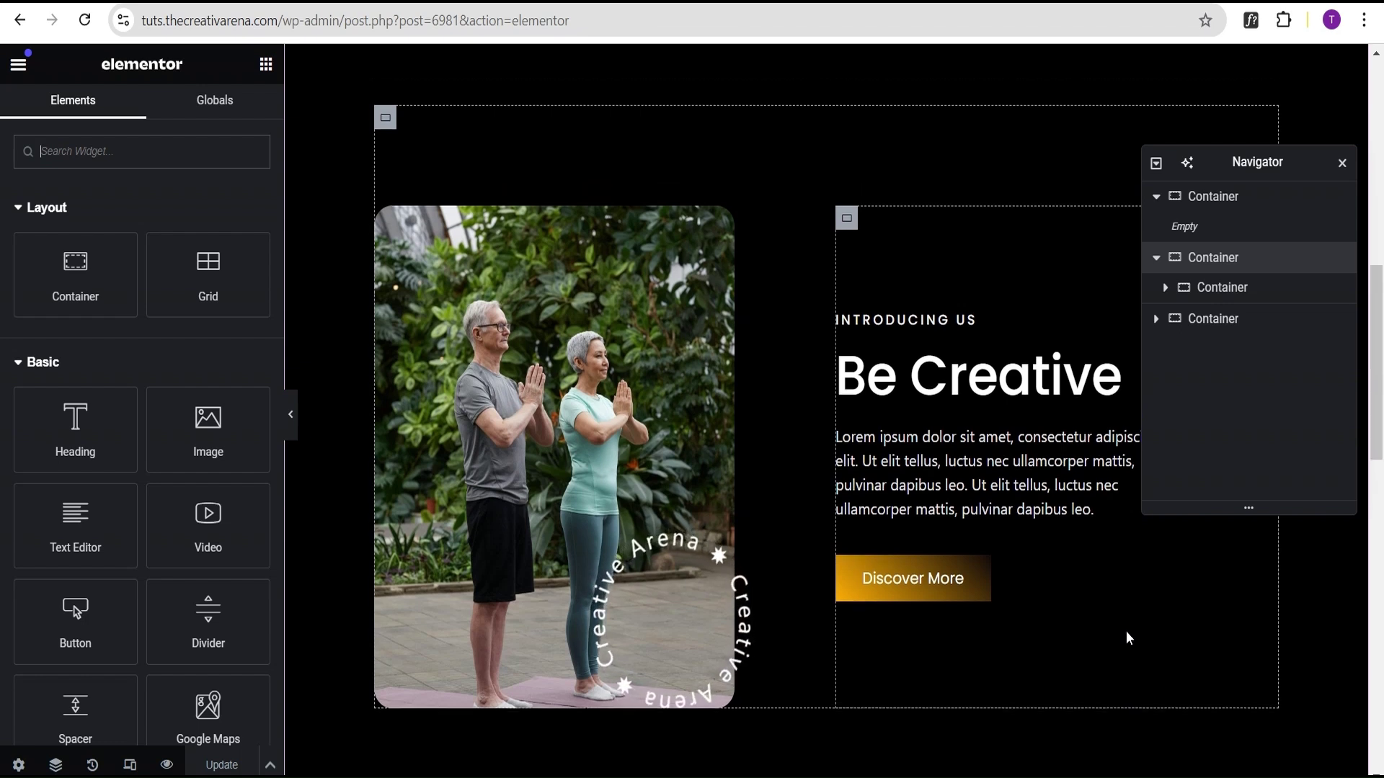
scroll(1126, 630, "up", 3)
scroll(1119, 621, "up", 8)
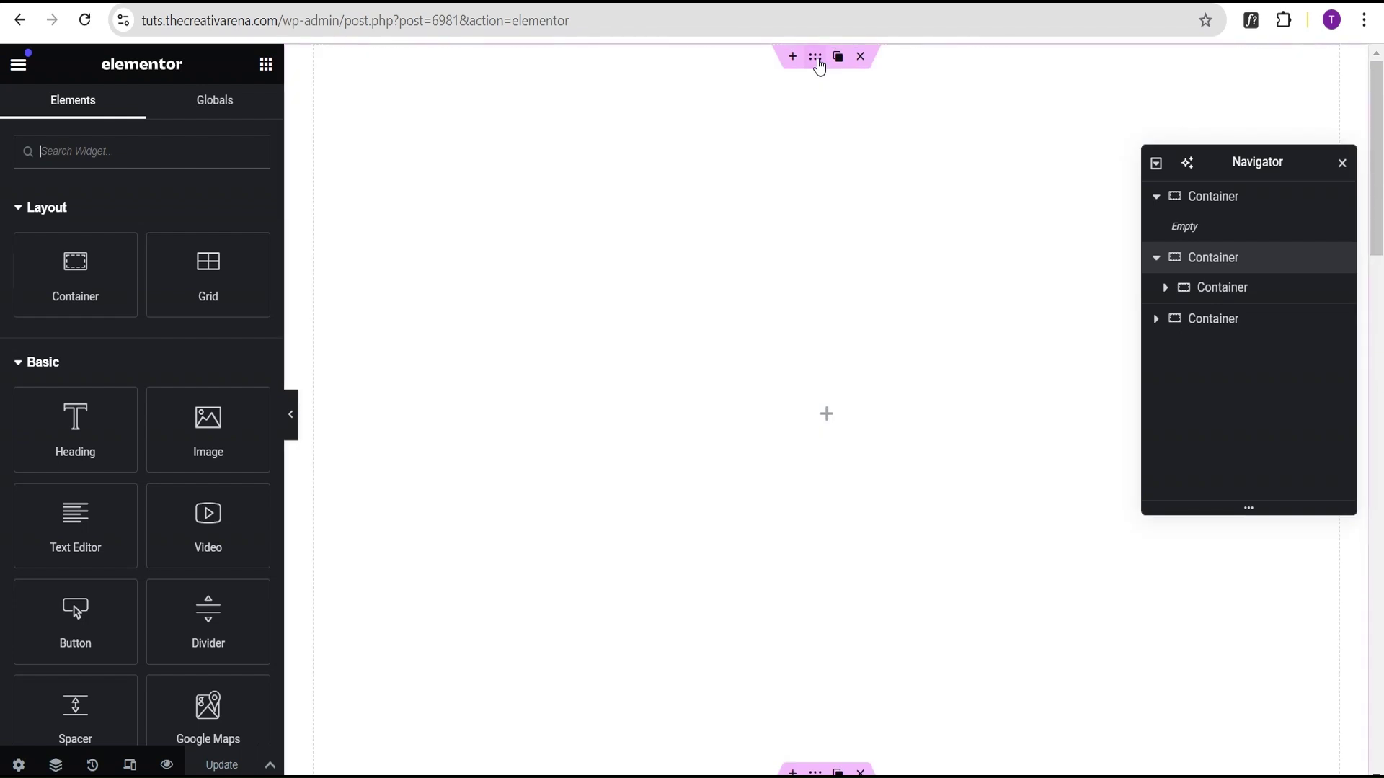
left_click(819, 66)
left_click(137, 128)
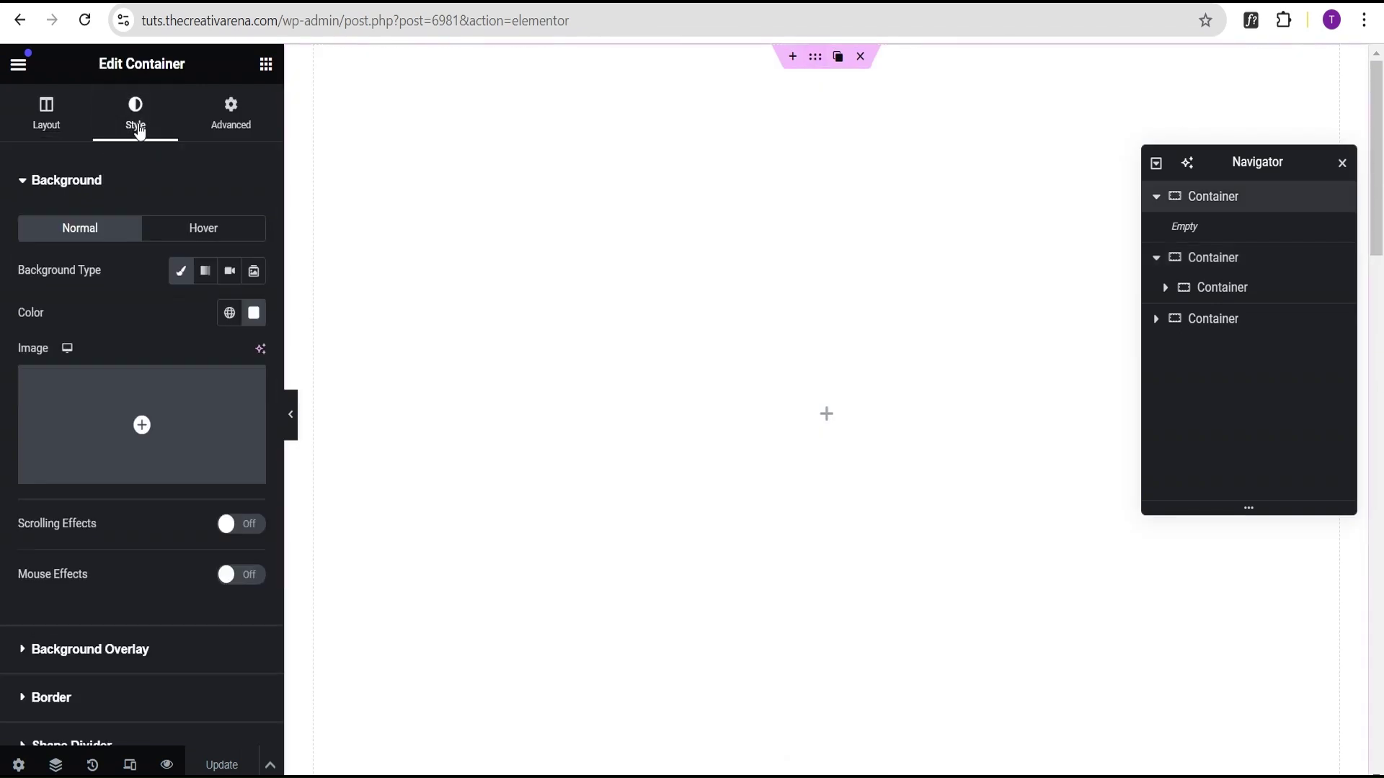
left_click(255, 313)
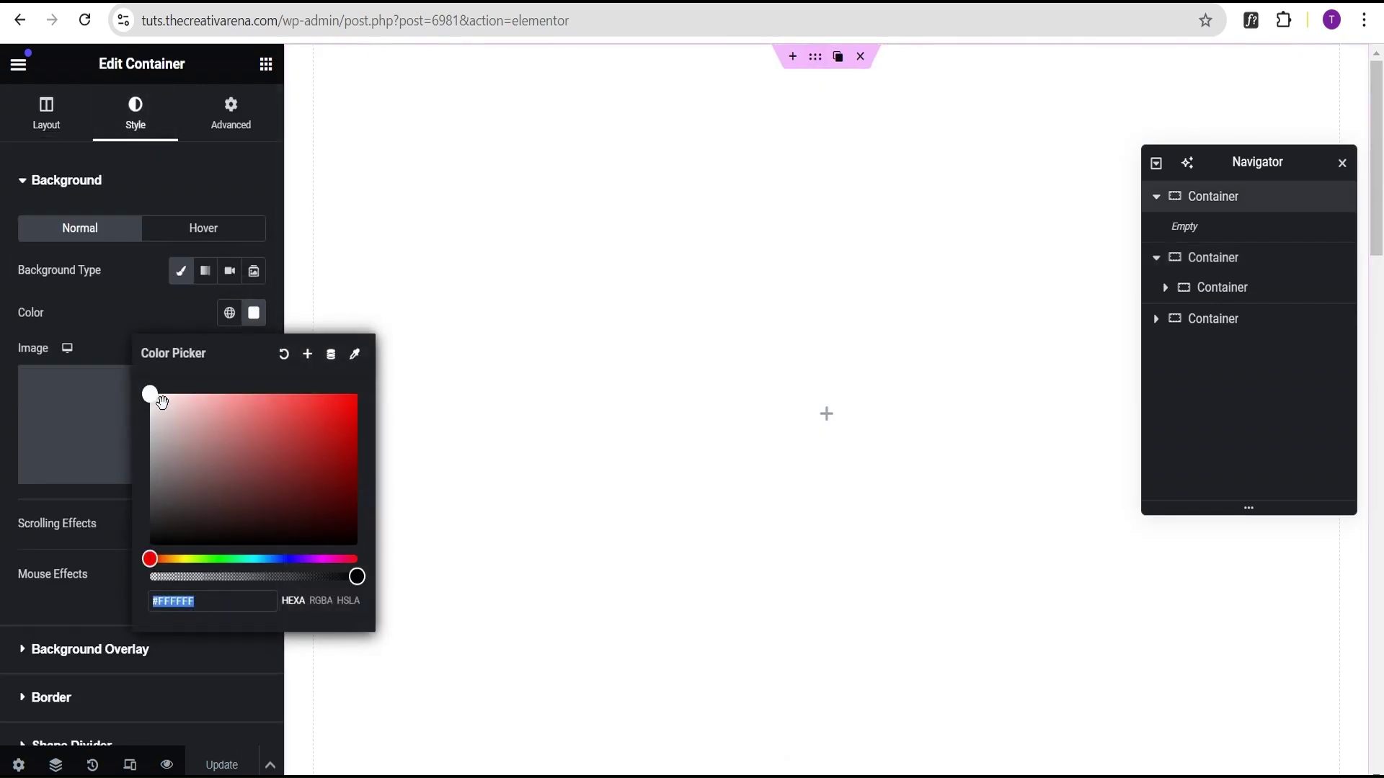
left_click_drag(161, 402, 152, 551)
left_click(70, 189)
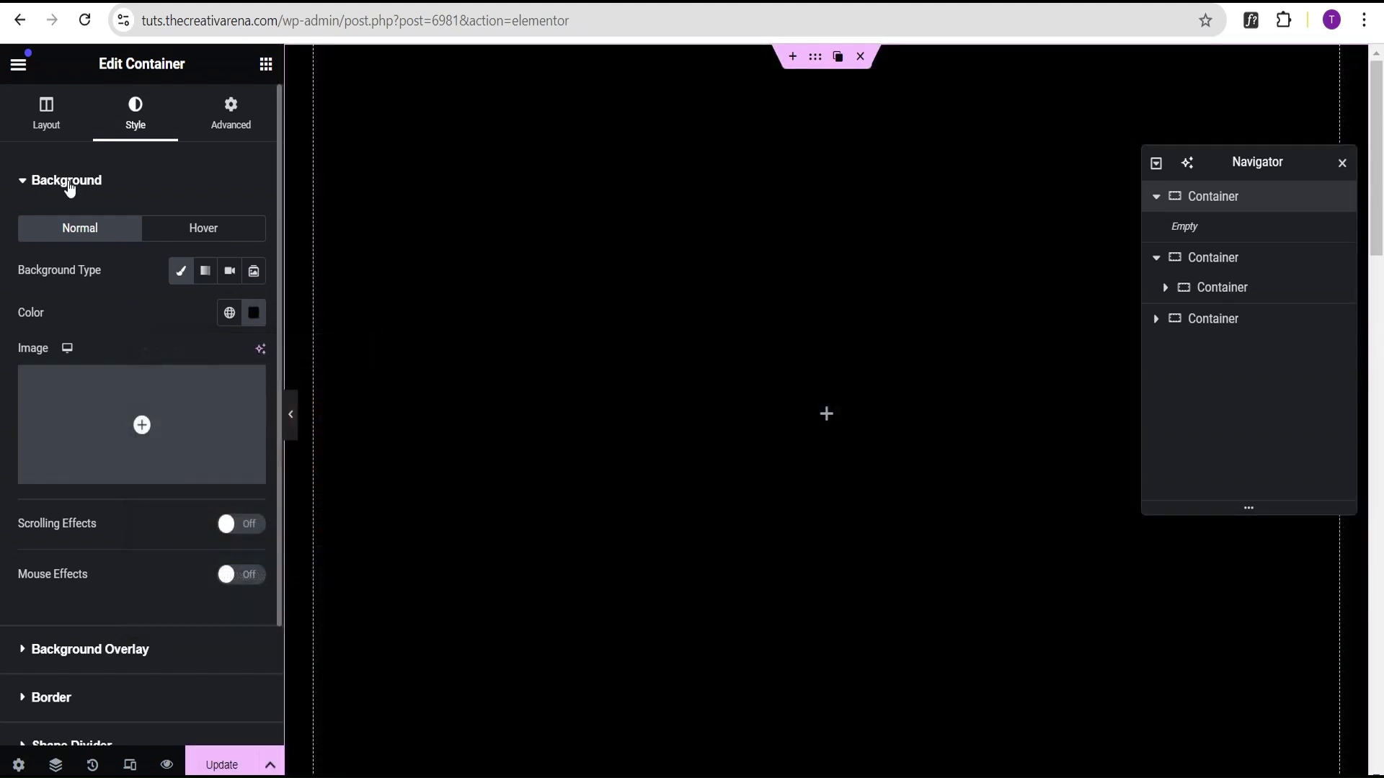
Set the container's Justify Content and Align Items to Center and Direction to Column.
left_click(48, 123)
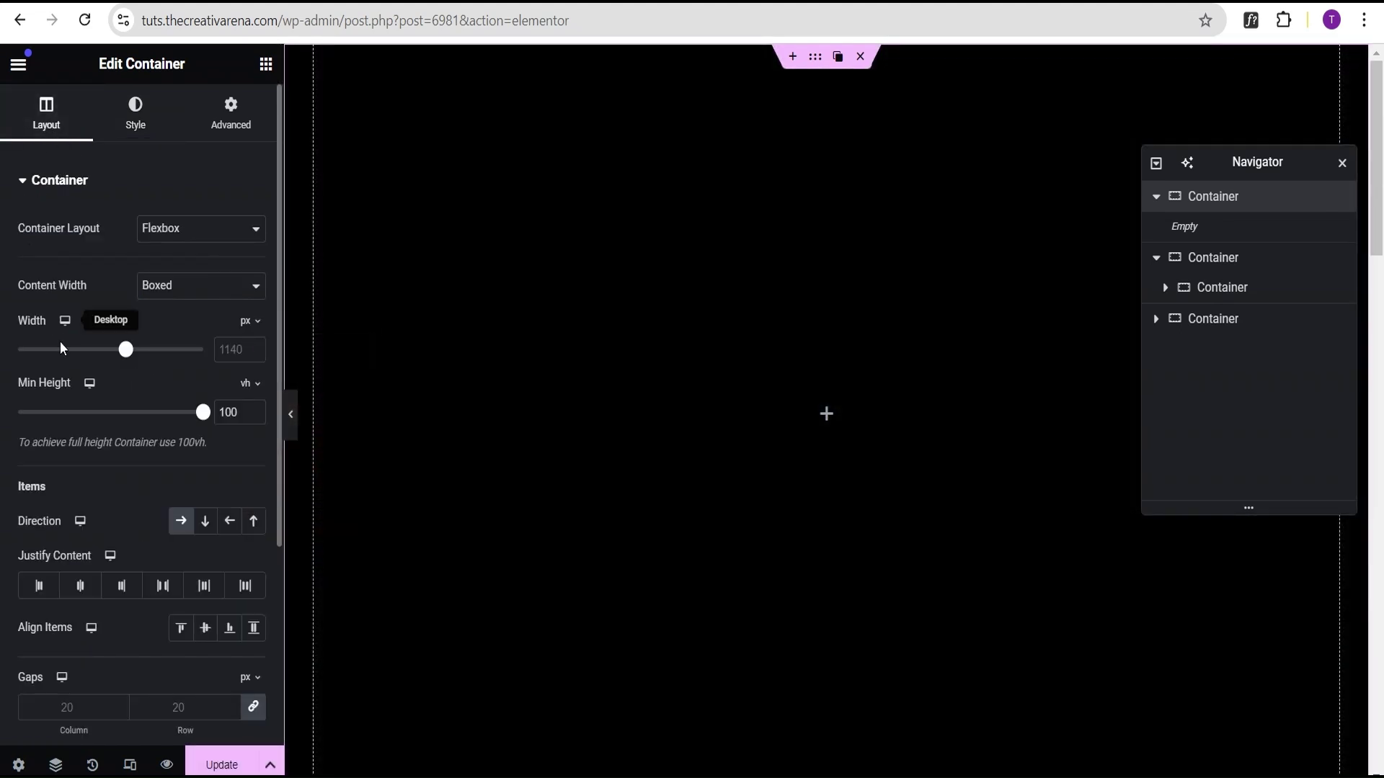
scroll(72, 433, "down", 1)
left_click(80, 485)
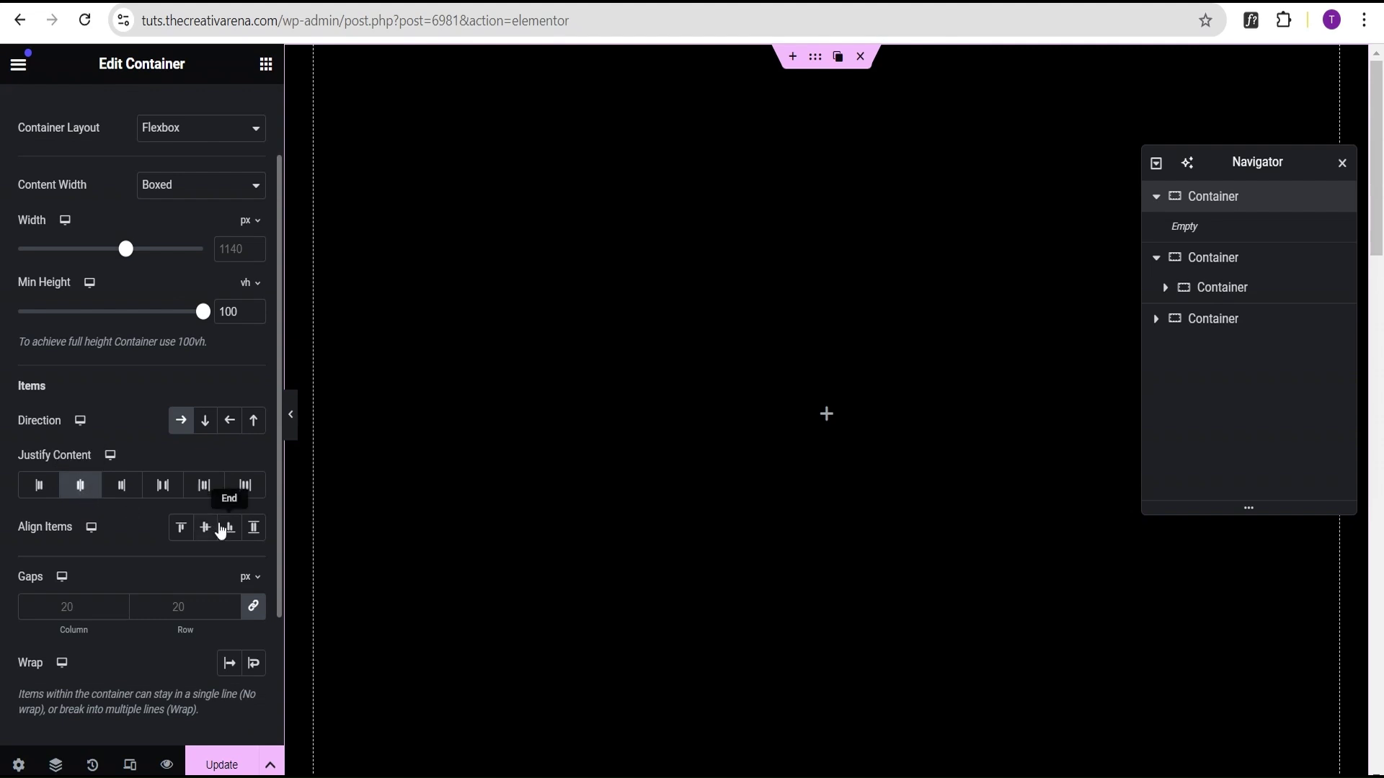
left_click(205, 528)
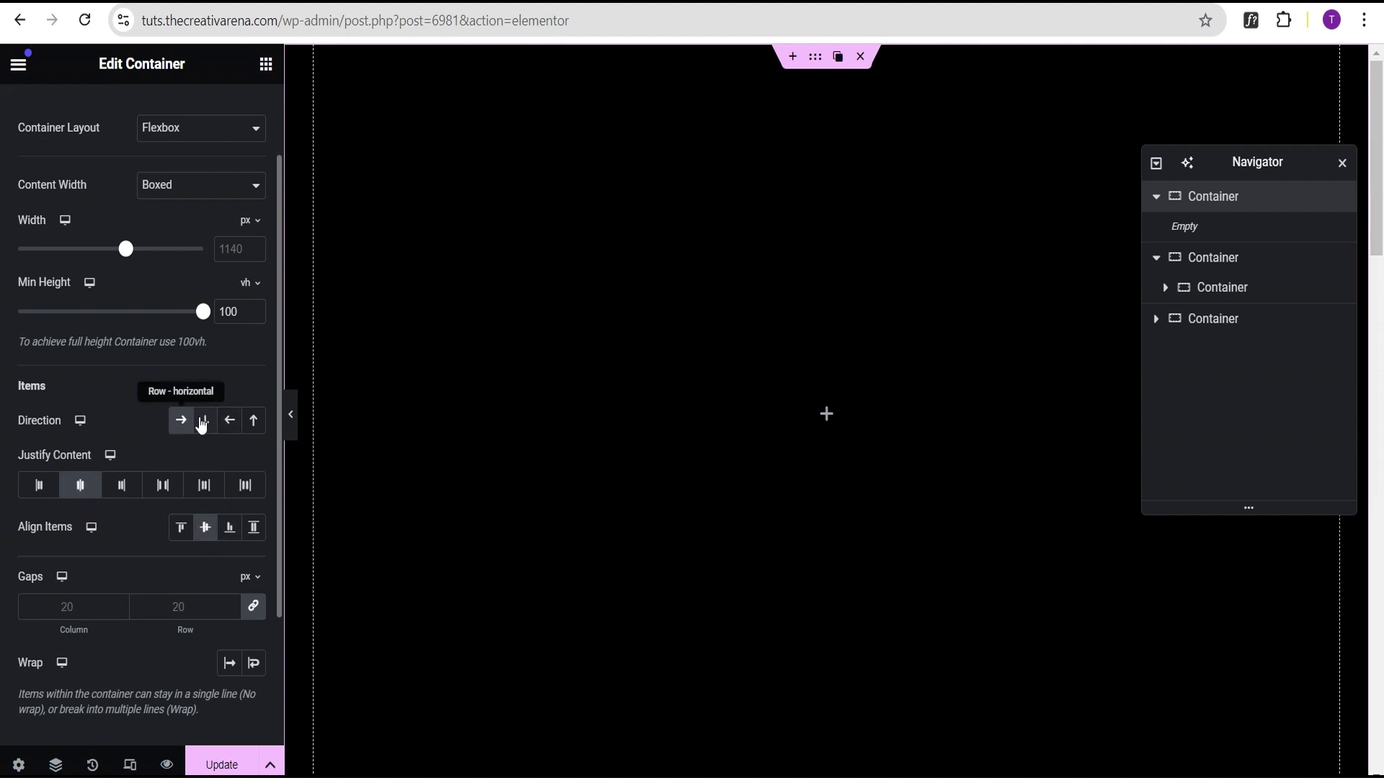
left_click(205, 423)
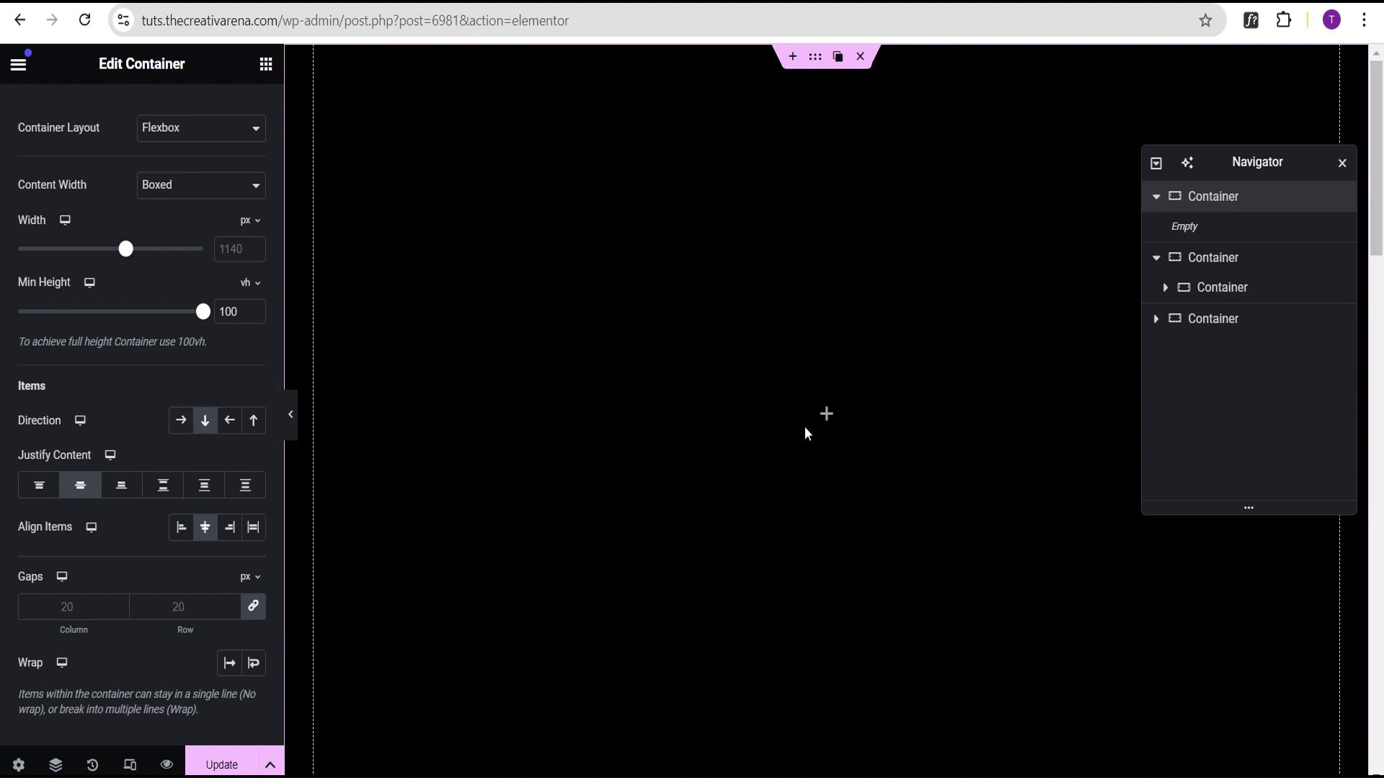
left_click(826, 415)
Add an inner container sized 150 px wide with 150 px minimum height.
left_click_drag(64, 267, 836, 409)
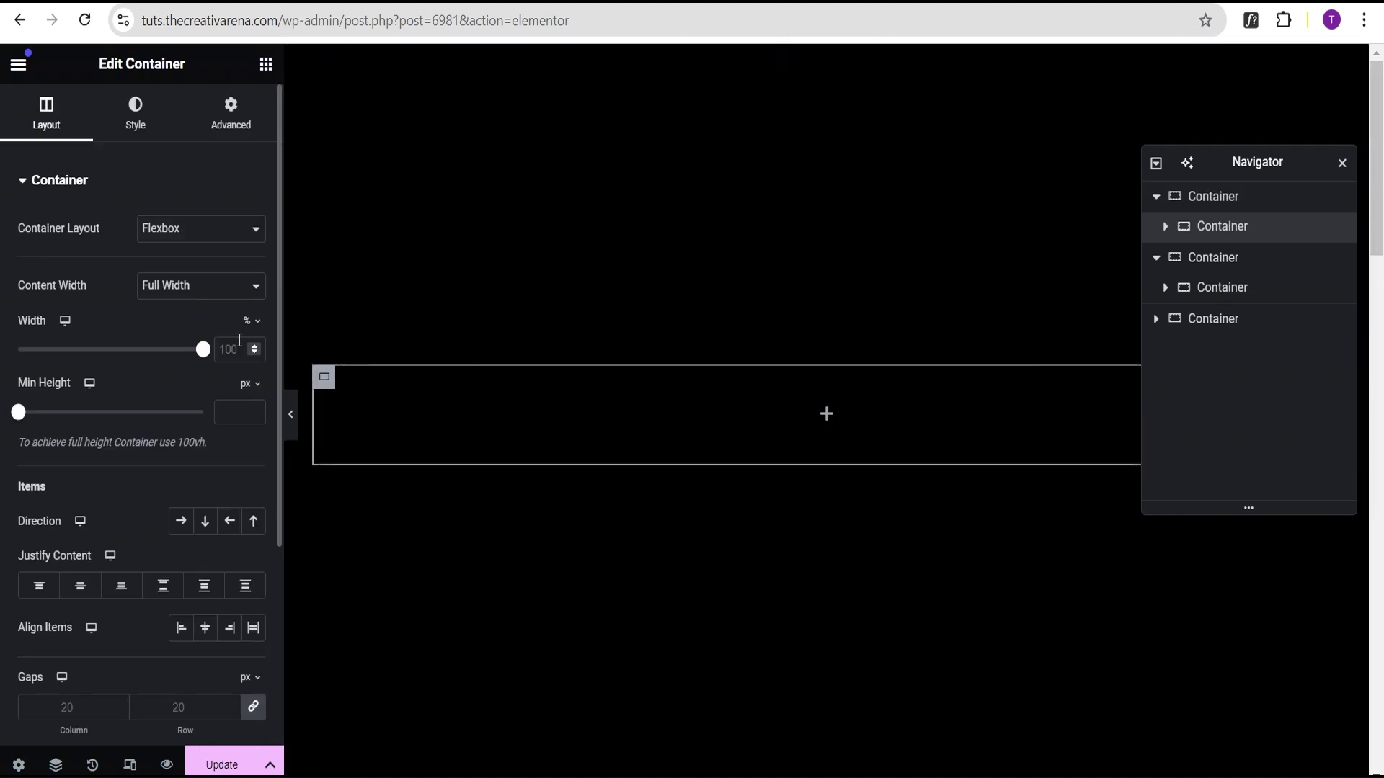
left_click(250, 322)
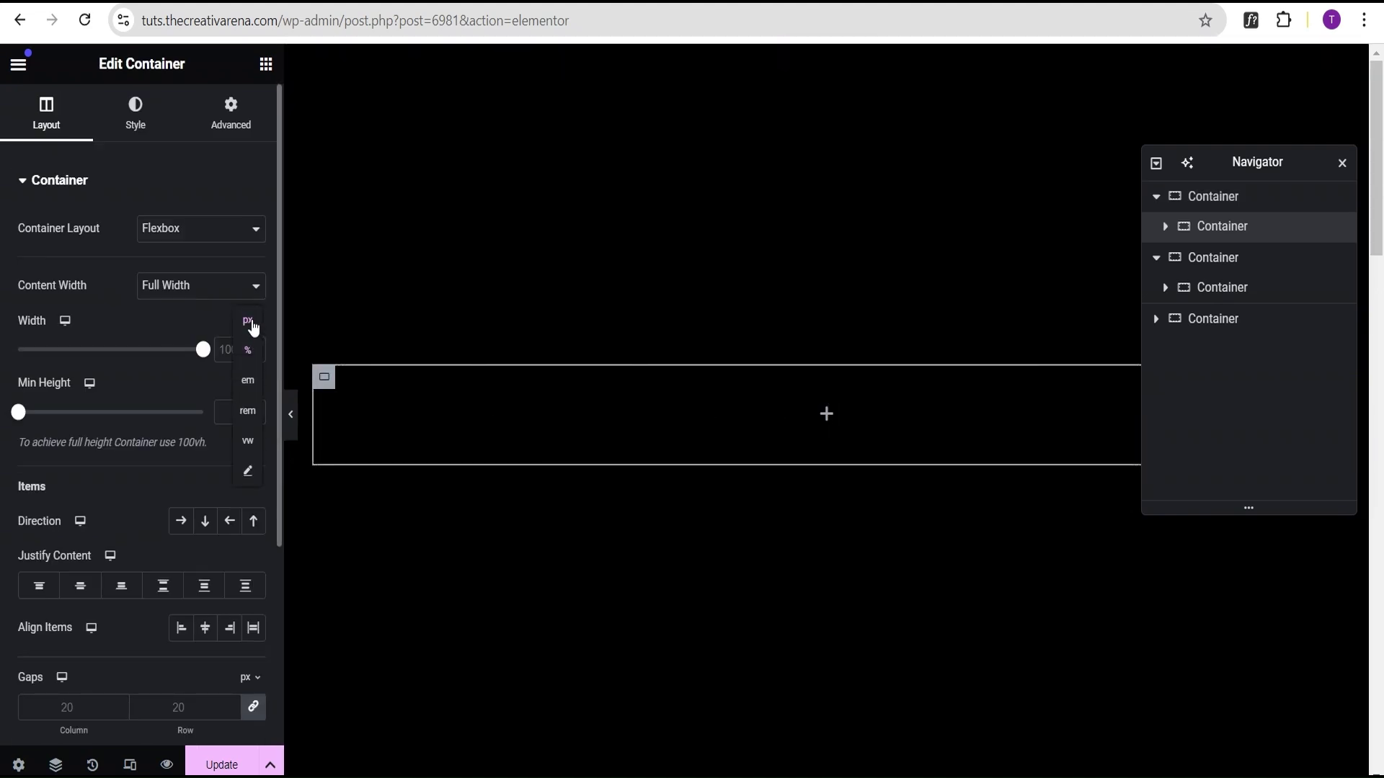
left_click(248, 325)
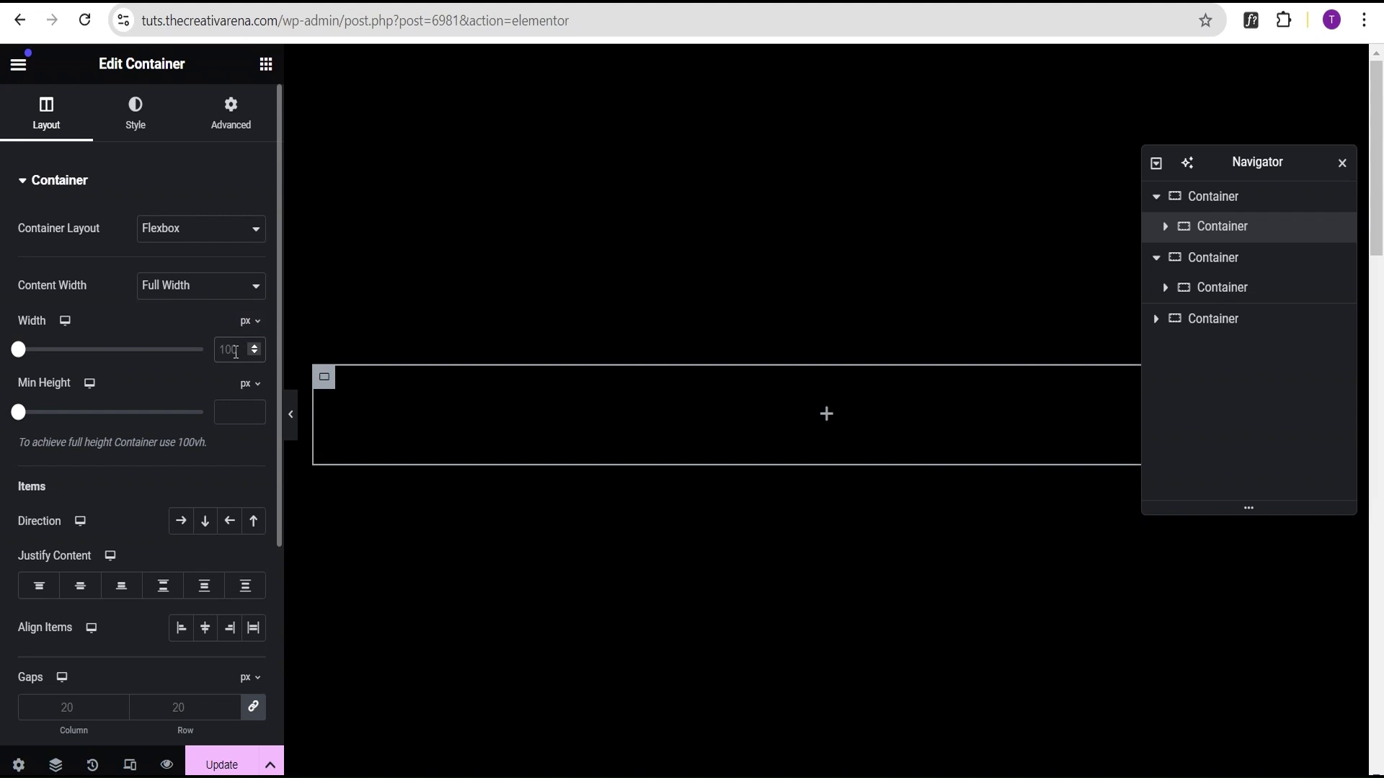
type("150")
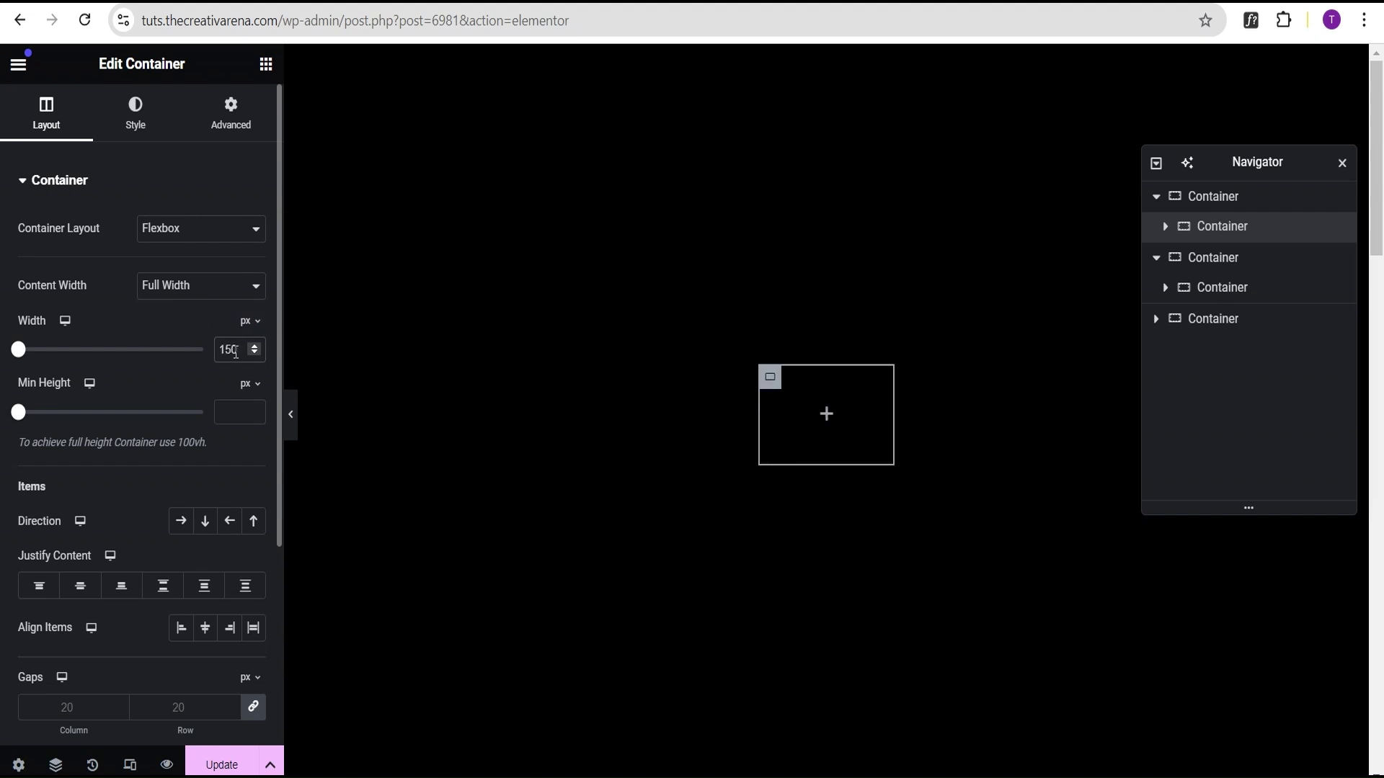
type("150")
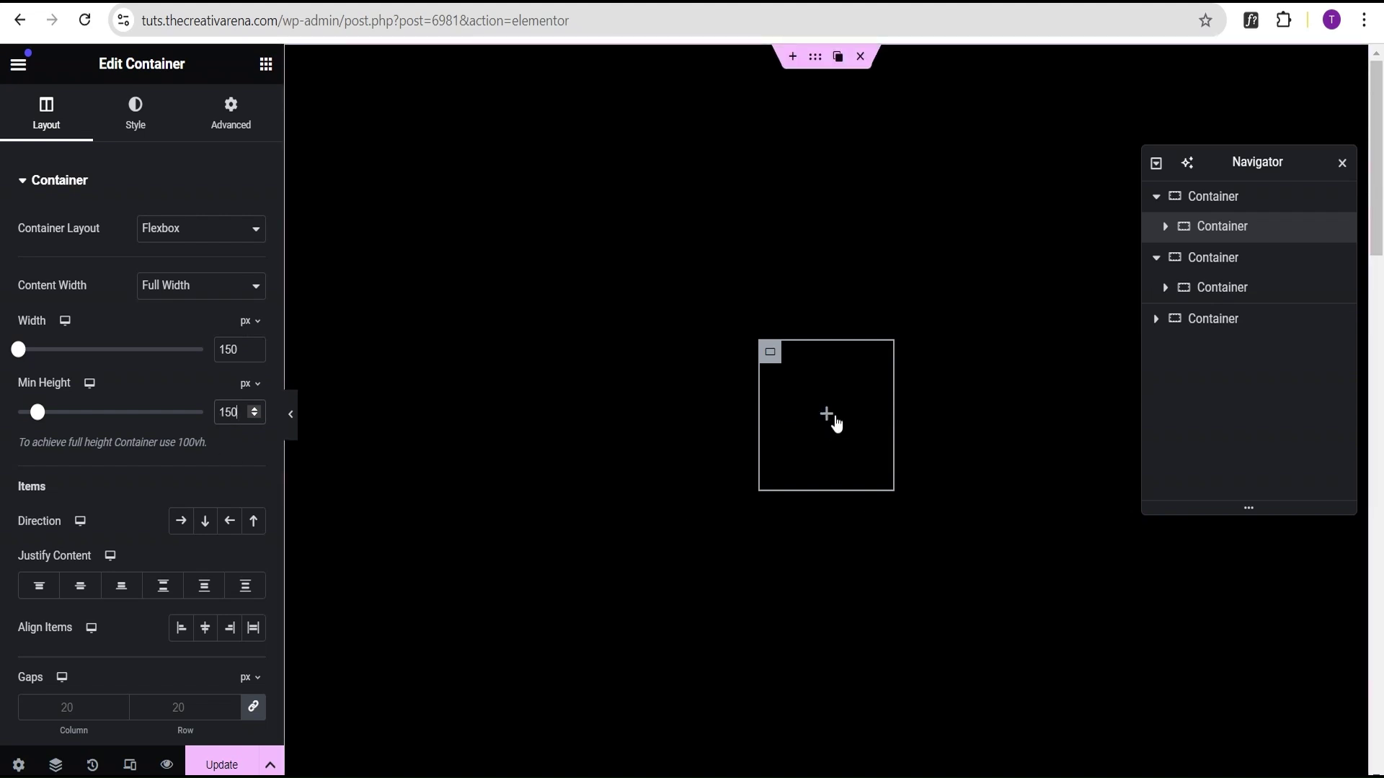
left_click(826, 415)
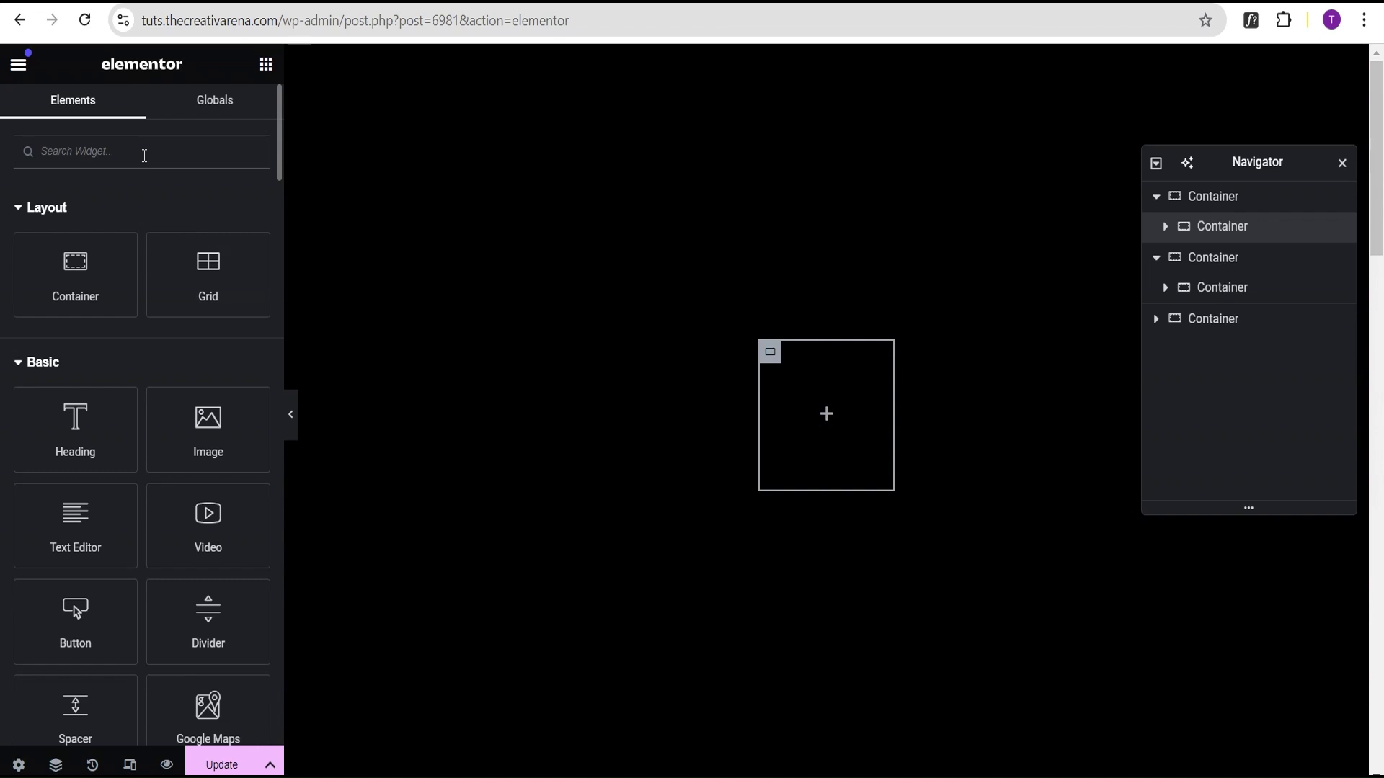
Add a Text Path widget to the small container and make its text white.
left_click(144, 156)
type("tex")
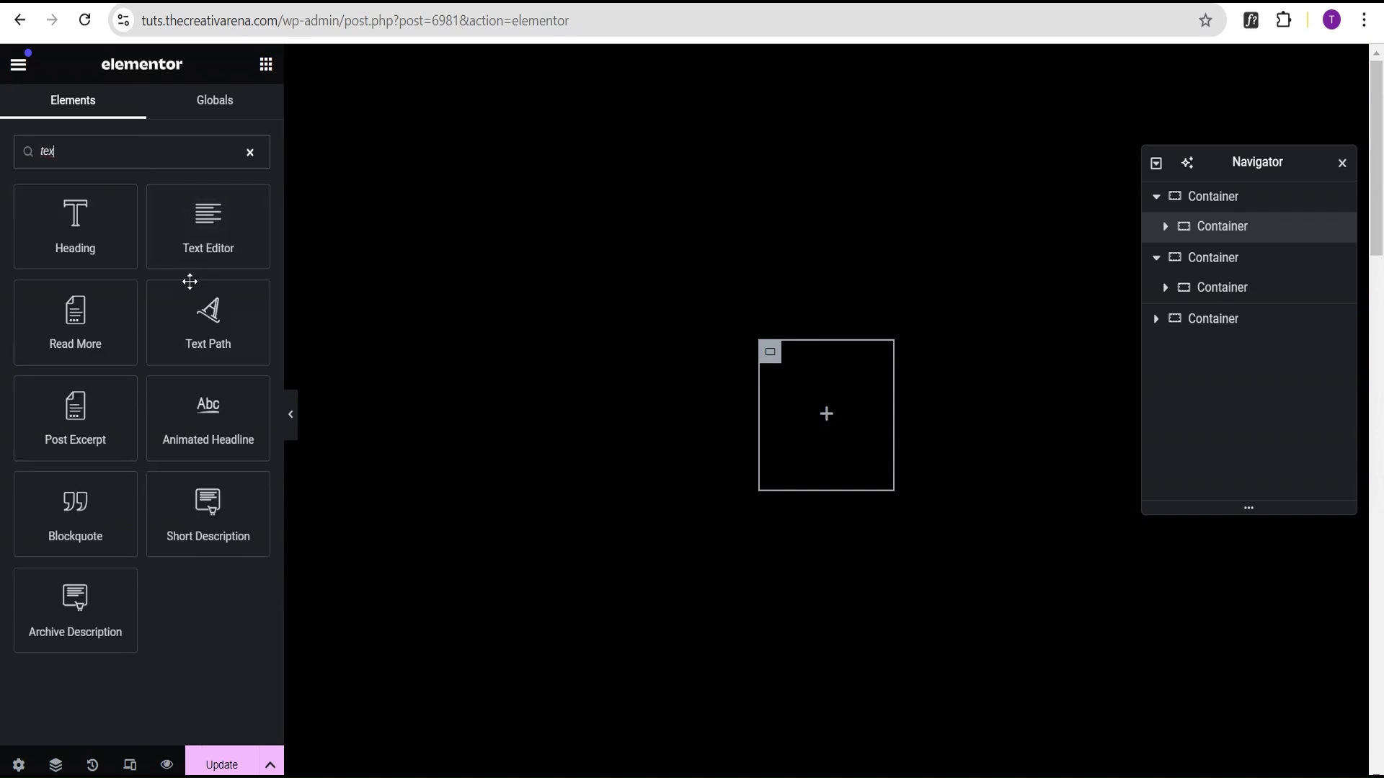
left_click_drag(209, 317, 827, 415)
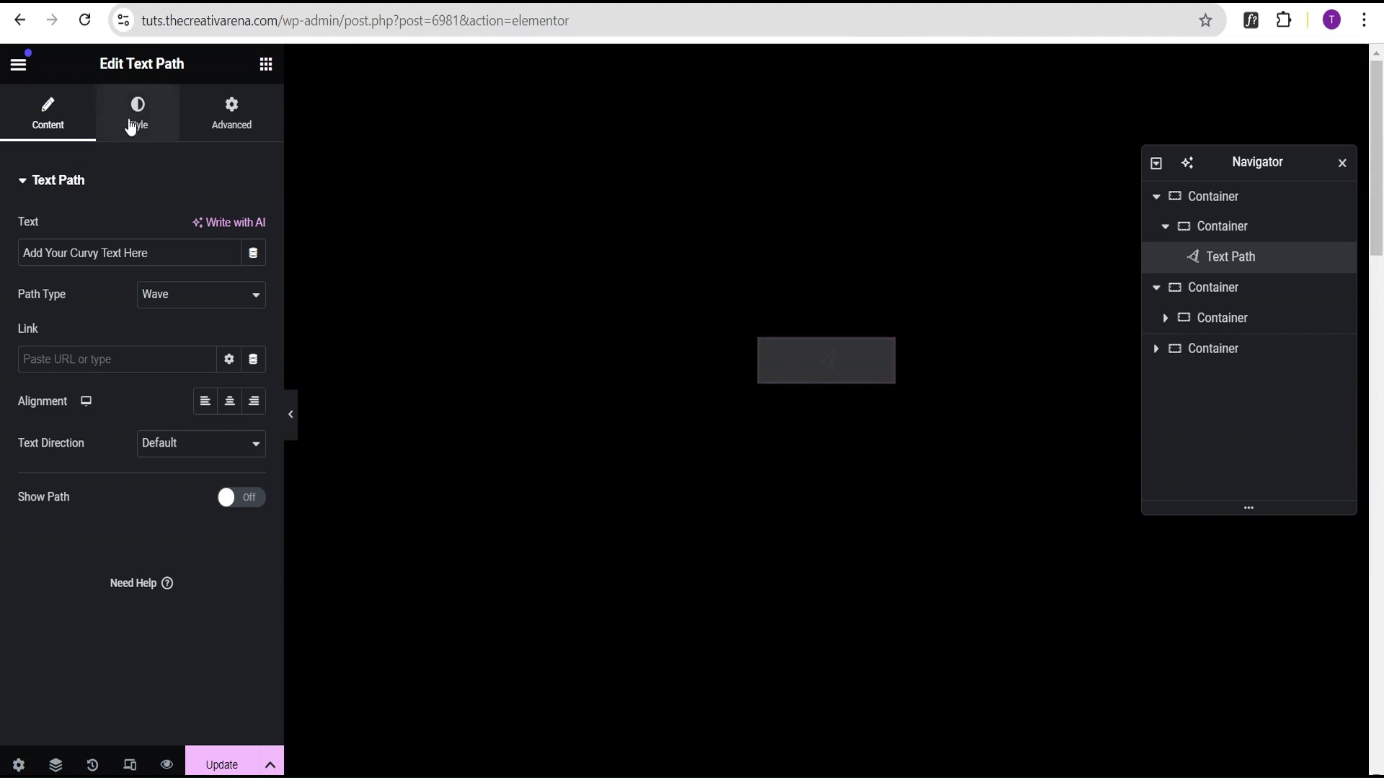
left_click(135, 124)
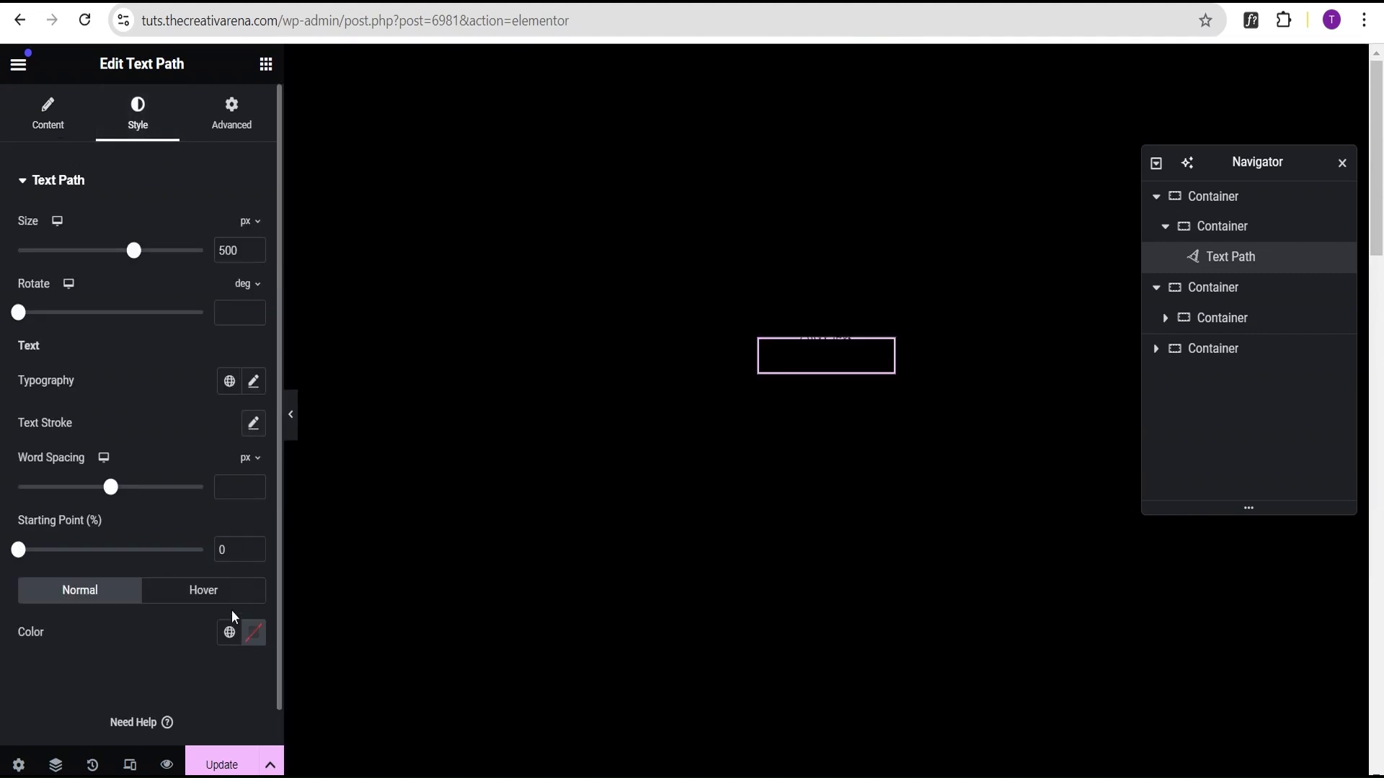
left_click(253, 635)
left_click_drag(253, 522, 139, 360)
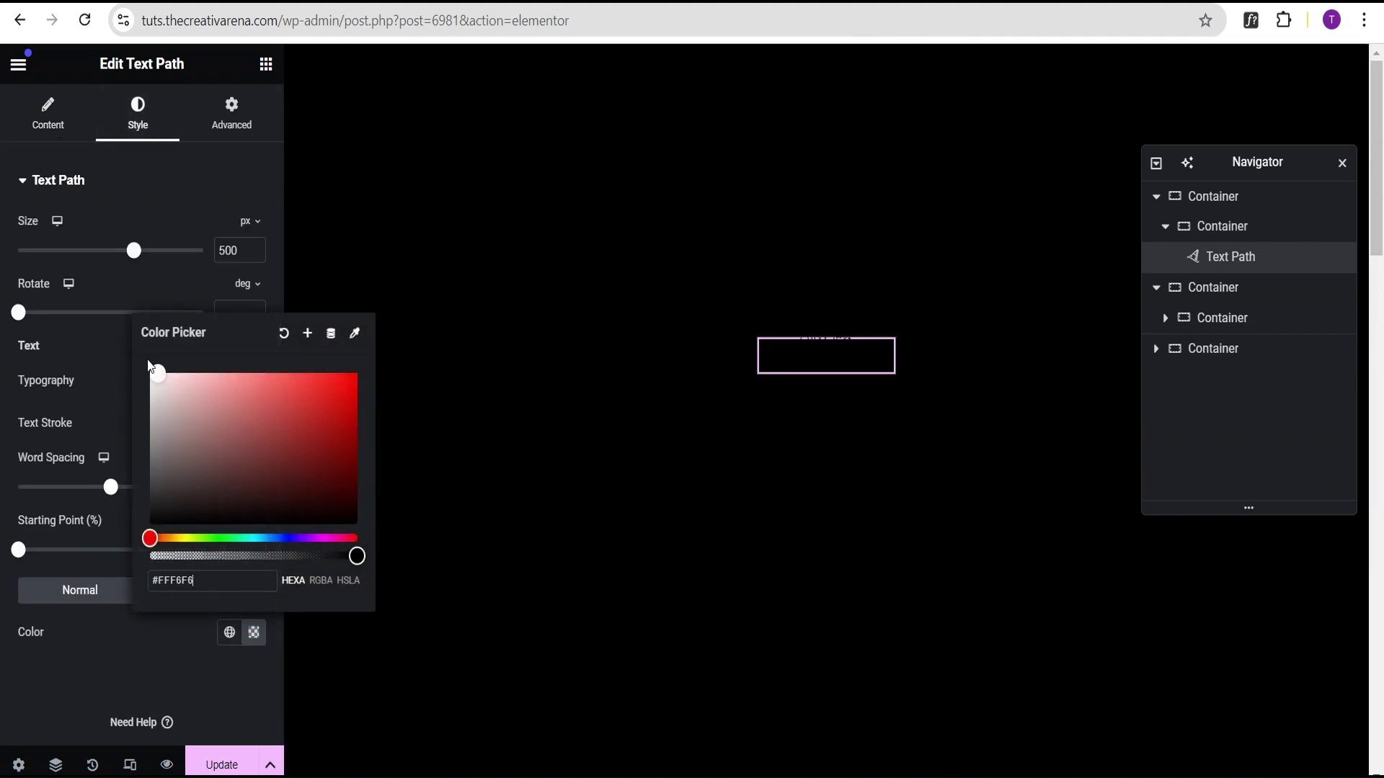
left_click(112, 347)
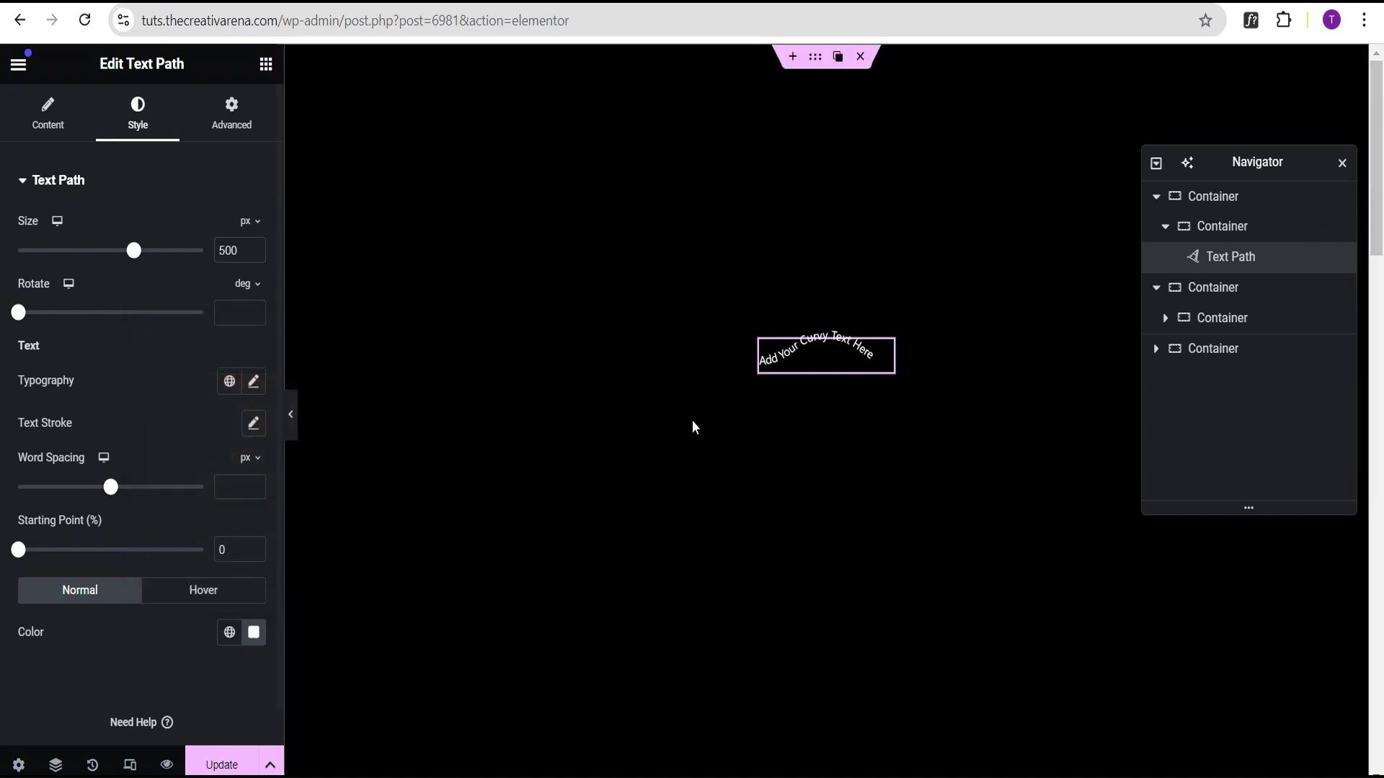
Centre the inner container's content both ways and stack it in a column.
left_click(1237, 230)
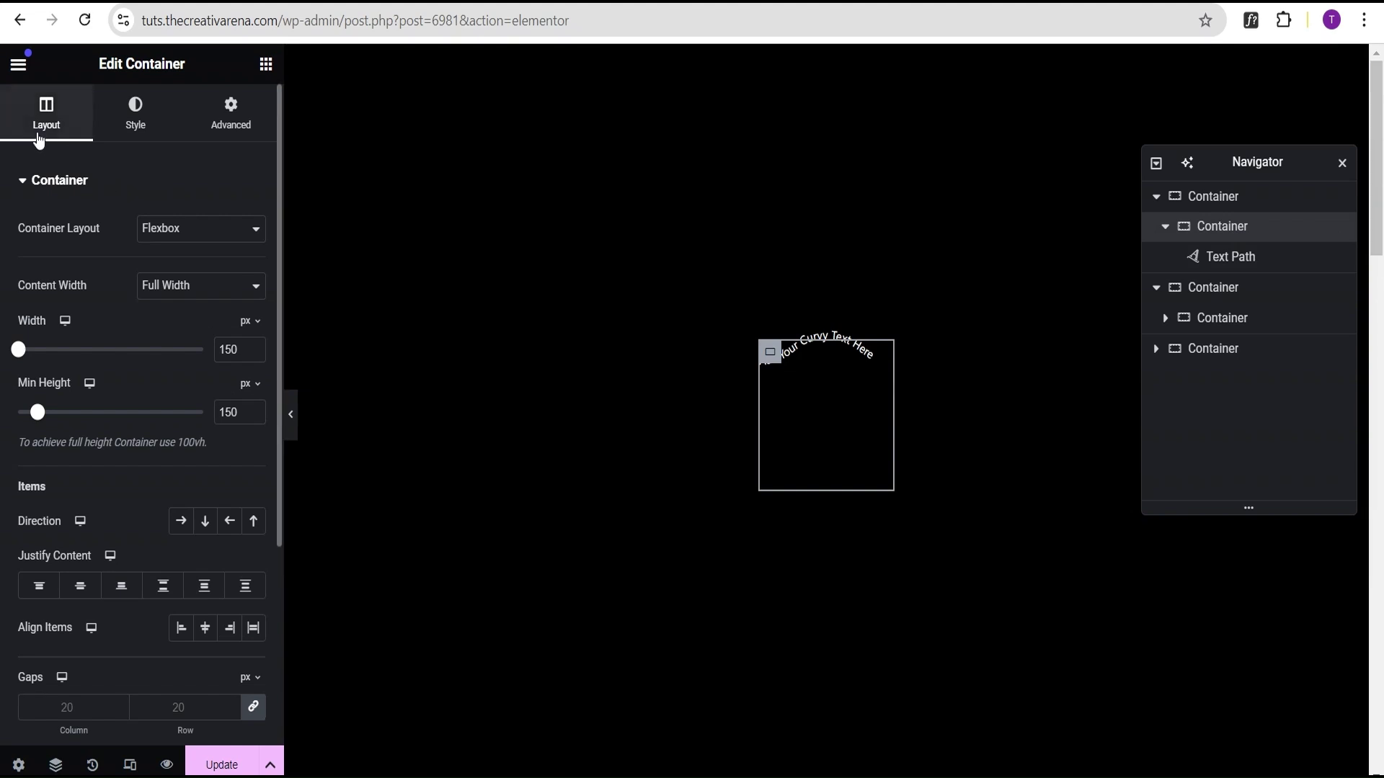
left_click(81, 586)
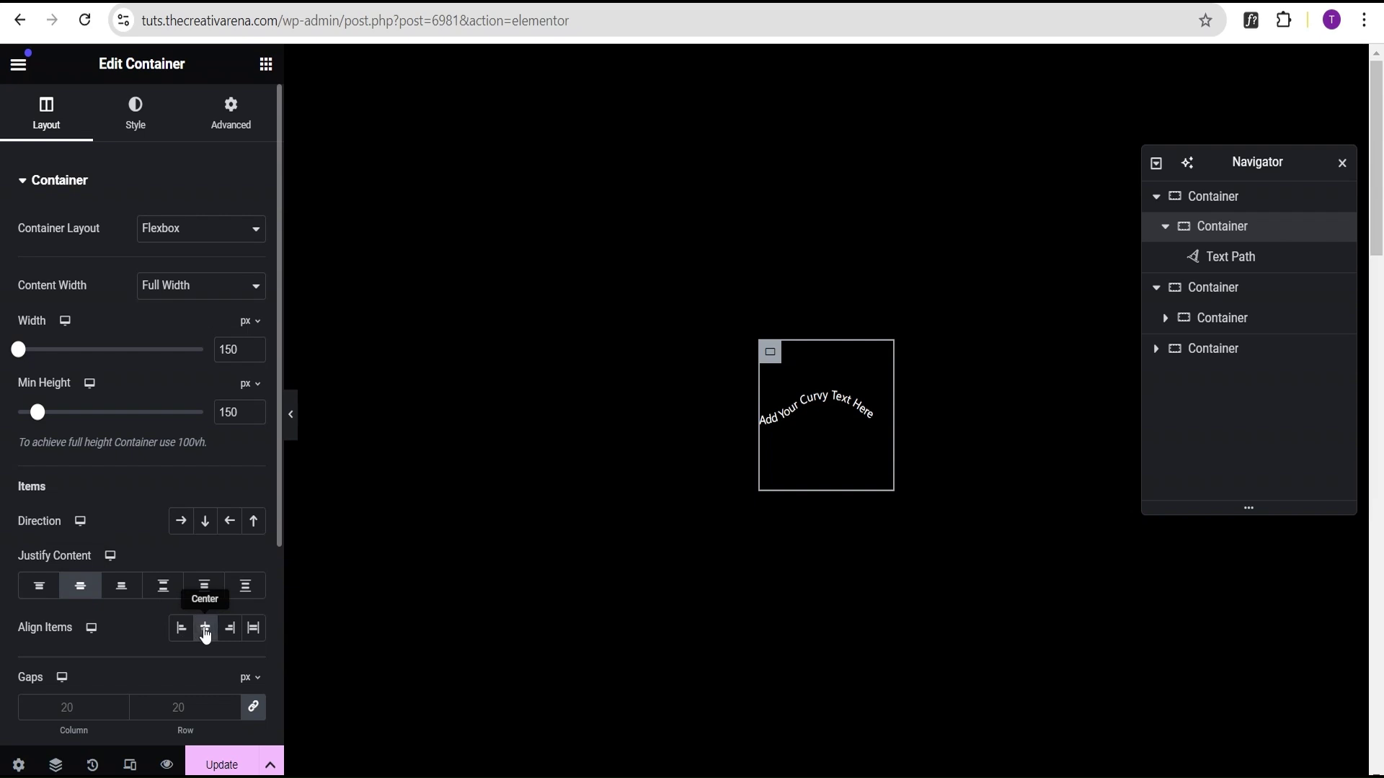
left_click(203, 630)
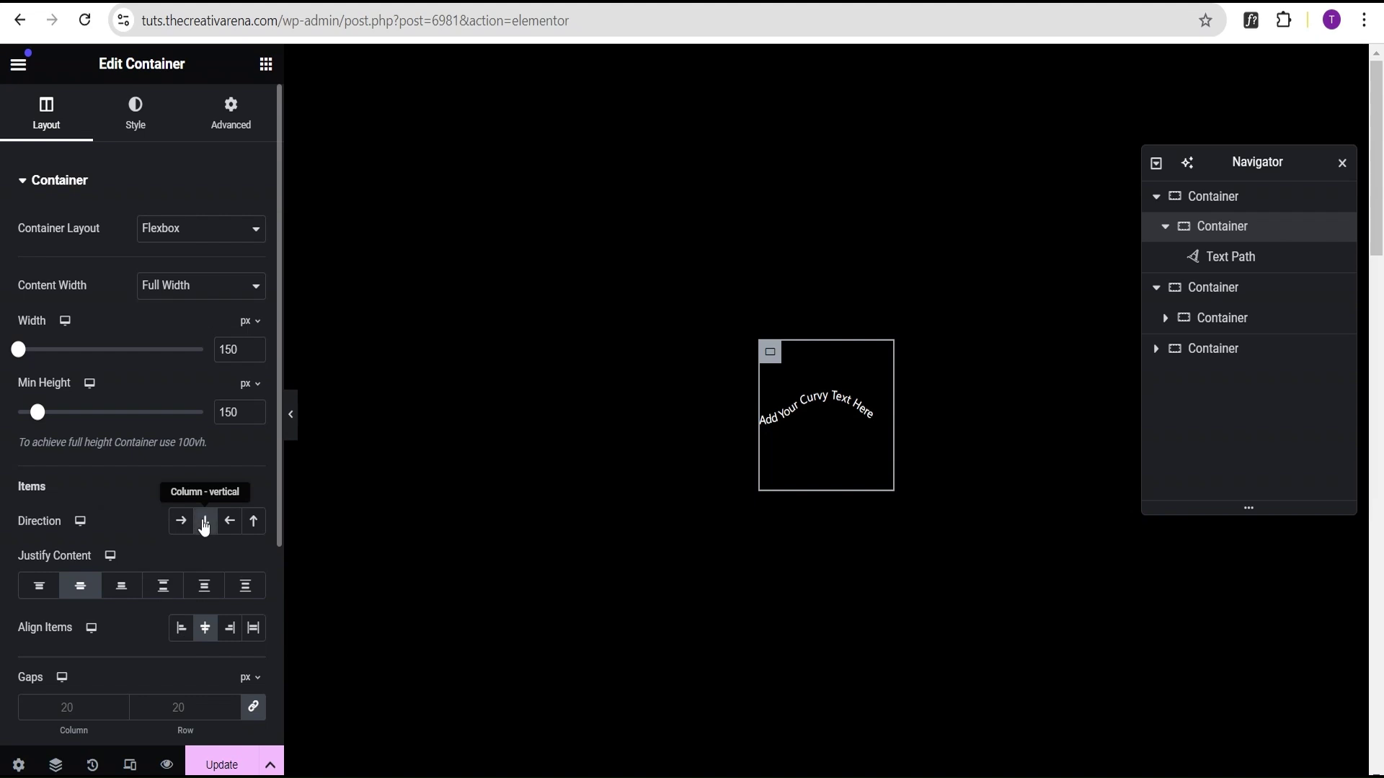
left_click(205, 523)
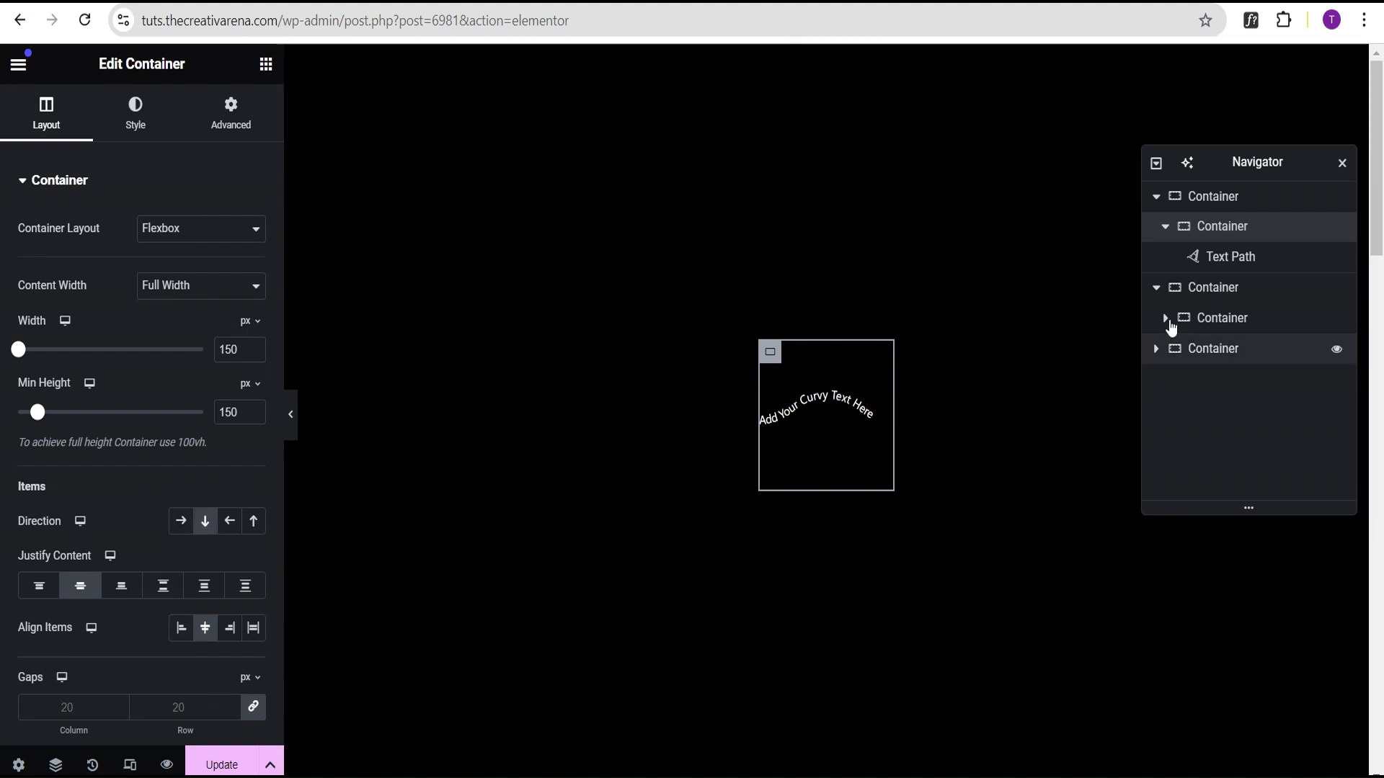
left_click(1241, 258)
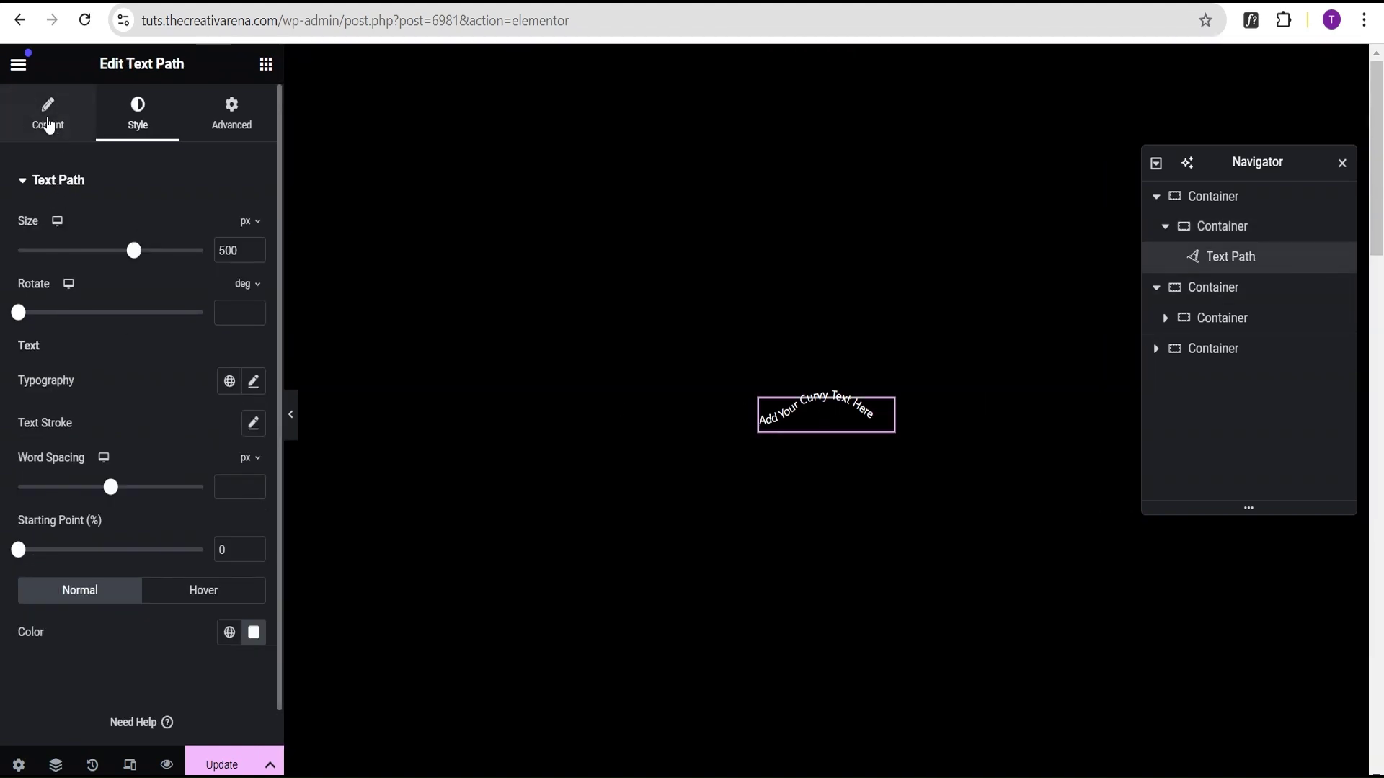
Replace the curvy text with 'Creative Arena ✷ Creative Arena ✷'.
left_click(48, 116)
left_click_drag(163, 254, 2, 258)
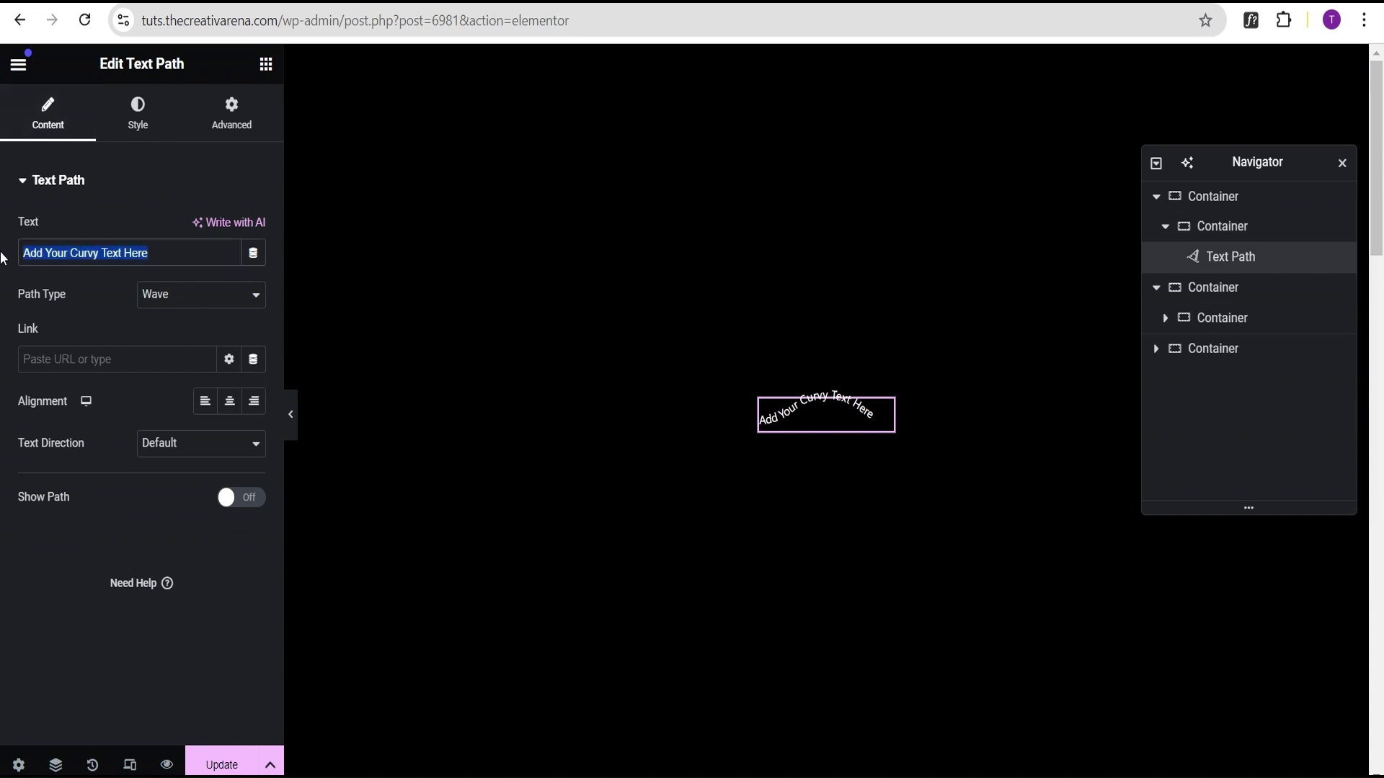
type("C")
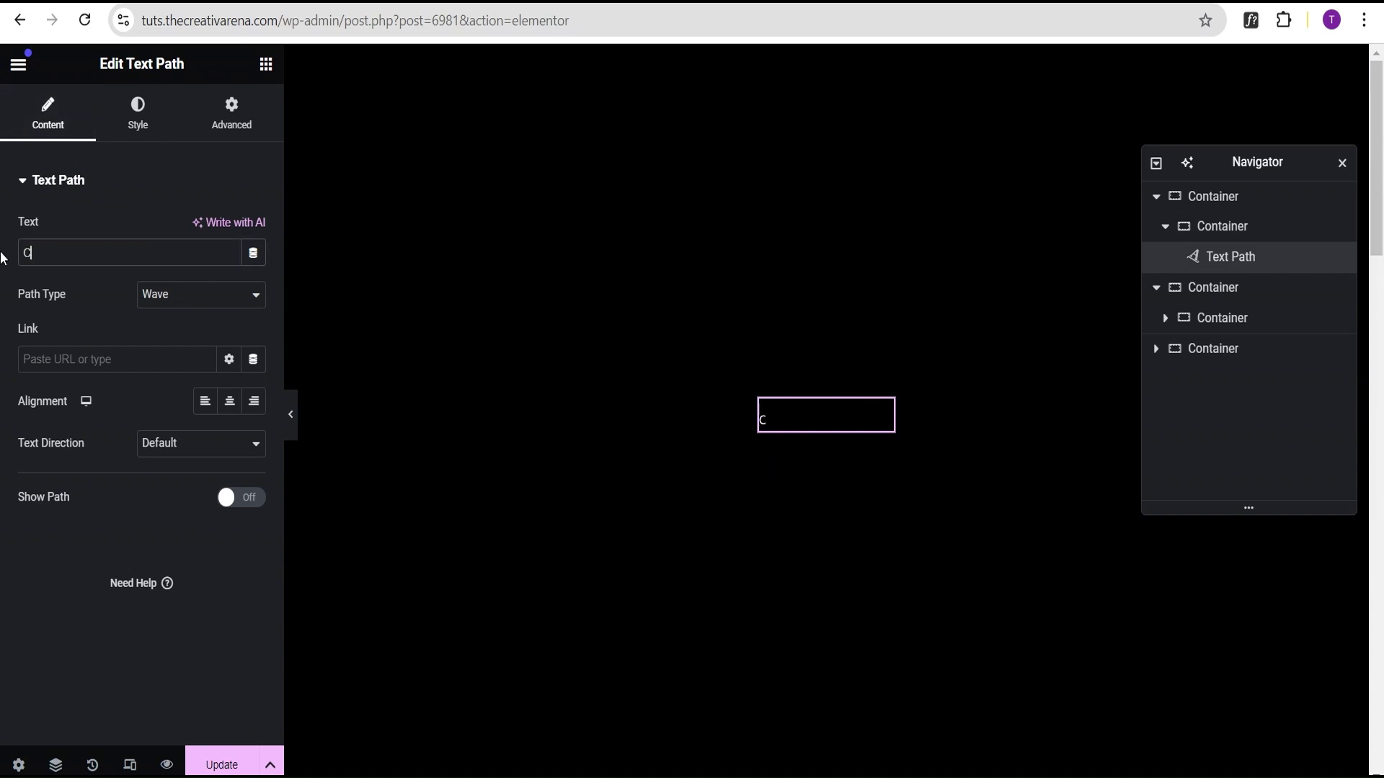
type("reative Arena")
key("ctrl+Tab")
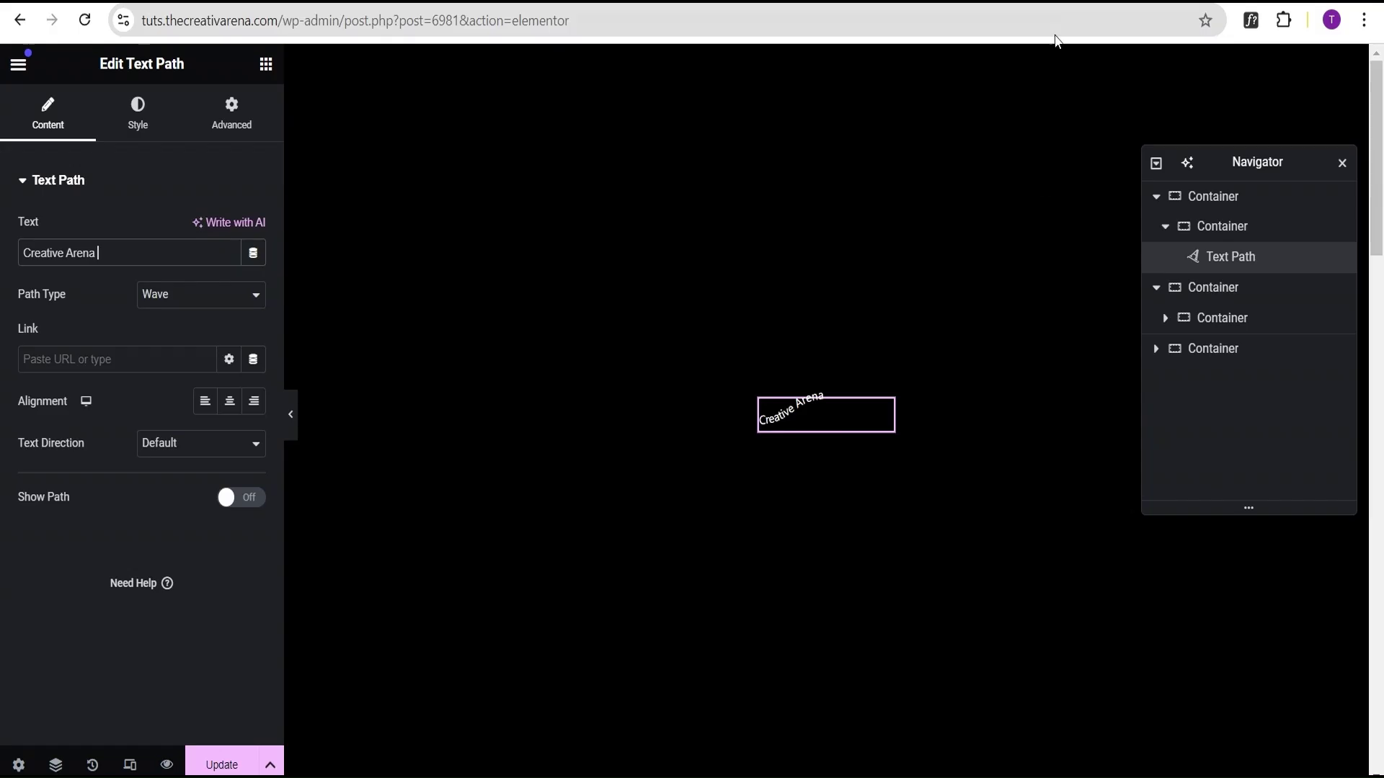
left_click(139, 249)
left_click_drag(126, 252, 2, 255)
key("ctrl+c")
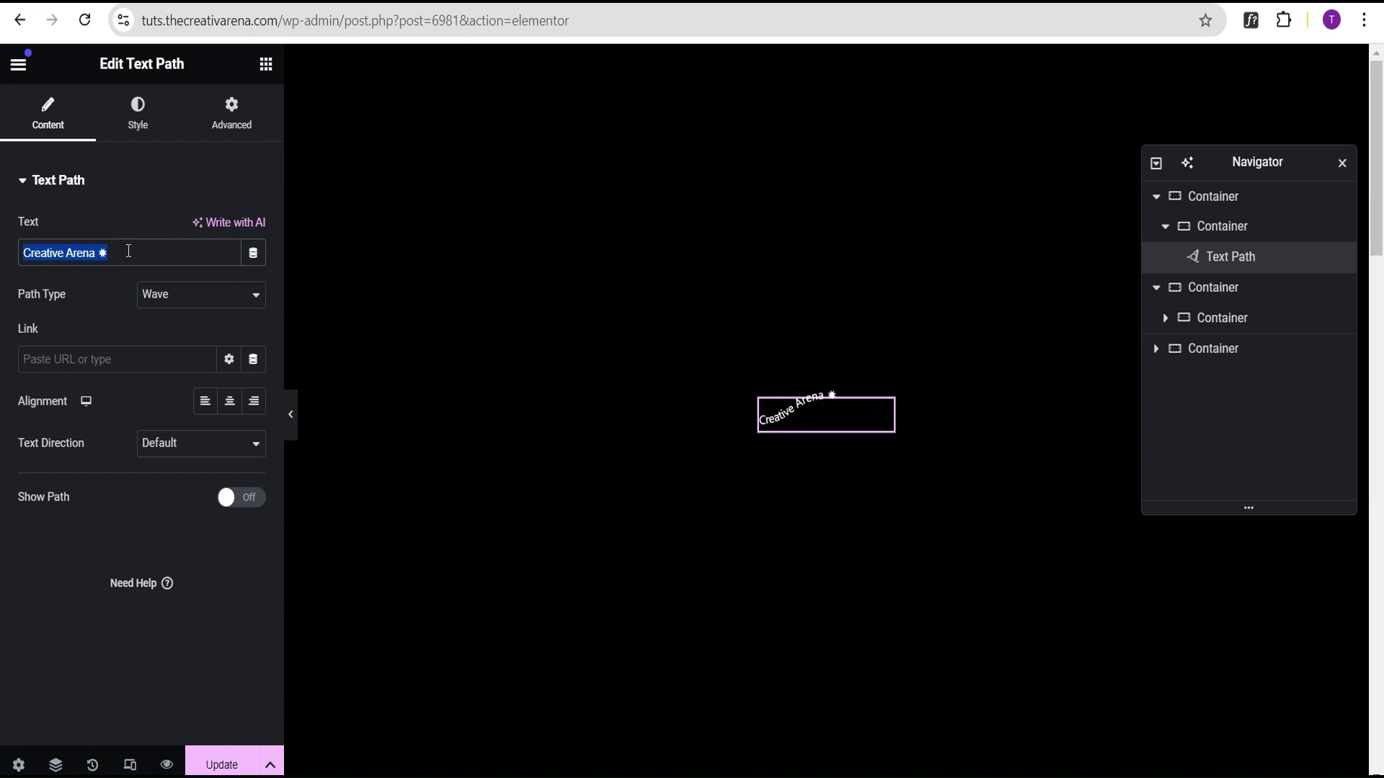
left_click(132, 253)
key("ctrl+v")
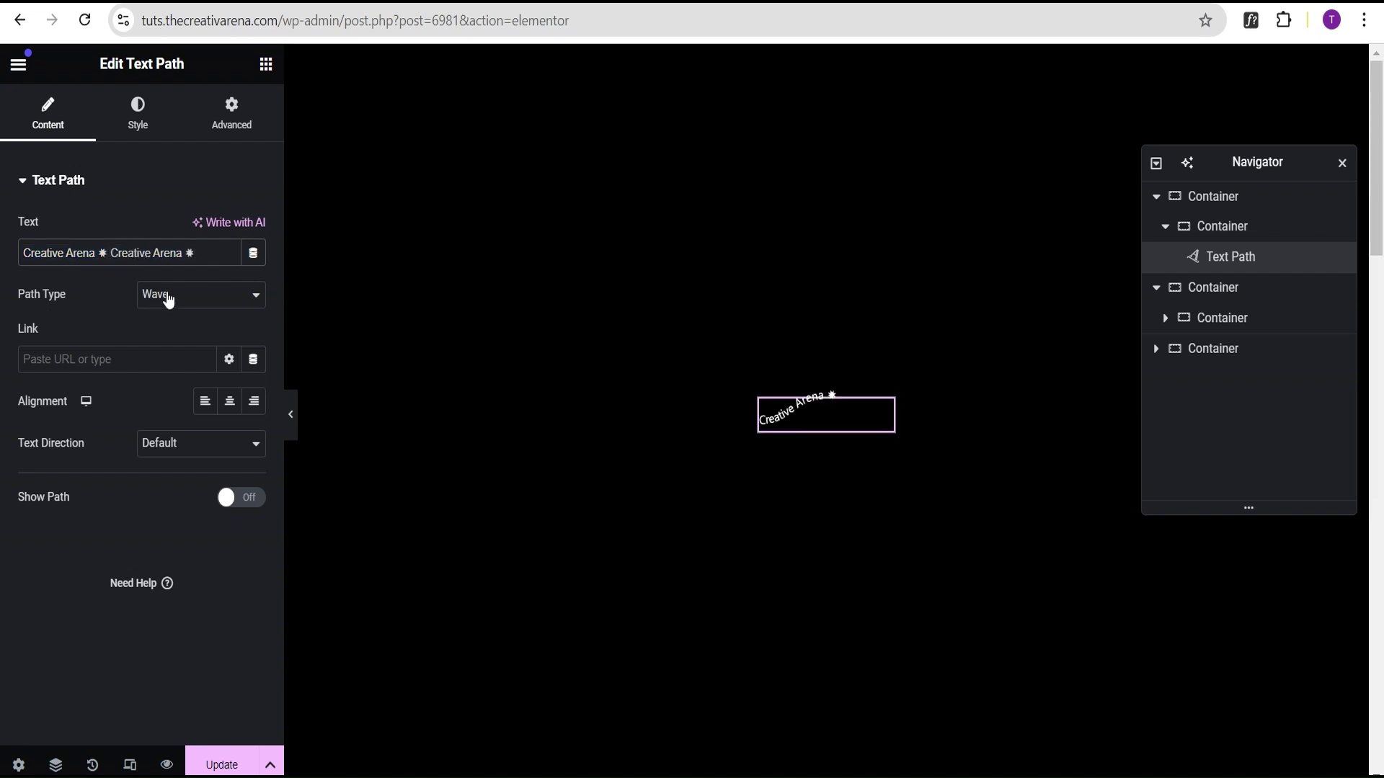
Change the Text Path's path type to Circle.
left_click(169, 300)
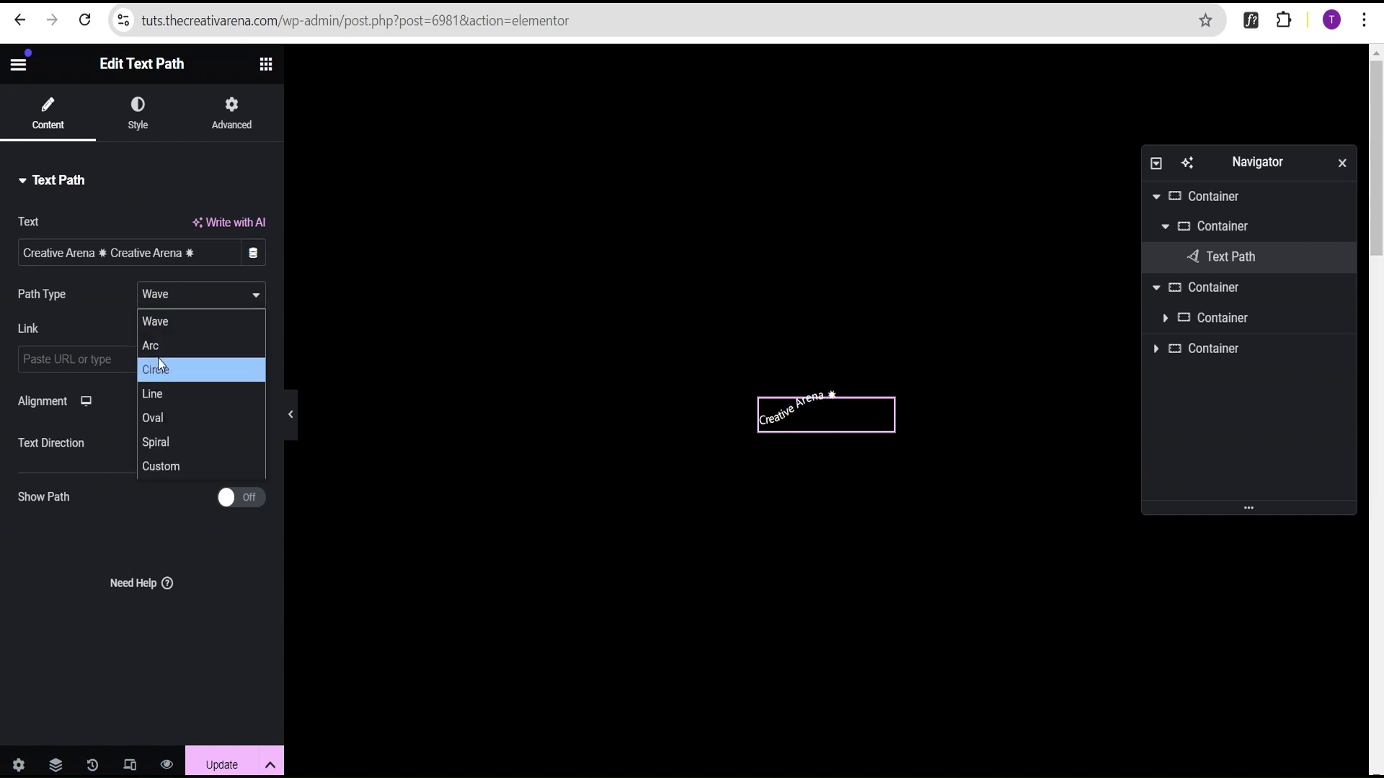
key("Escape")
key("Down")
key("Down")
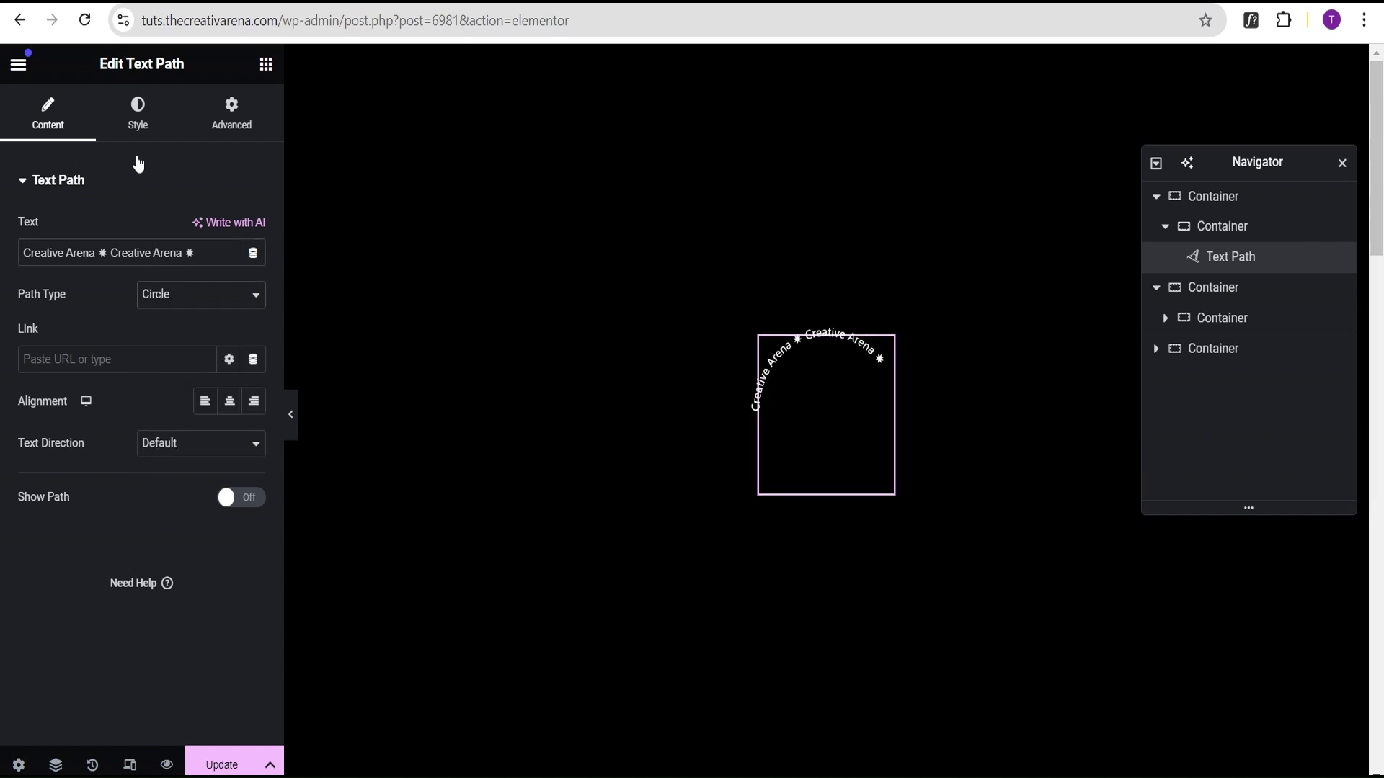
Set the Text Path size to 130 and its typography font size to 33.
left_click(139, 124)
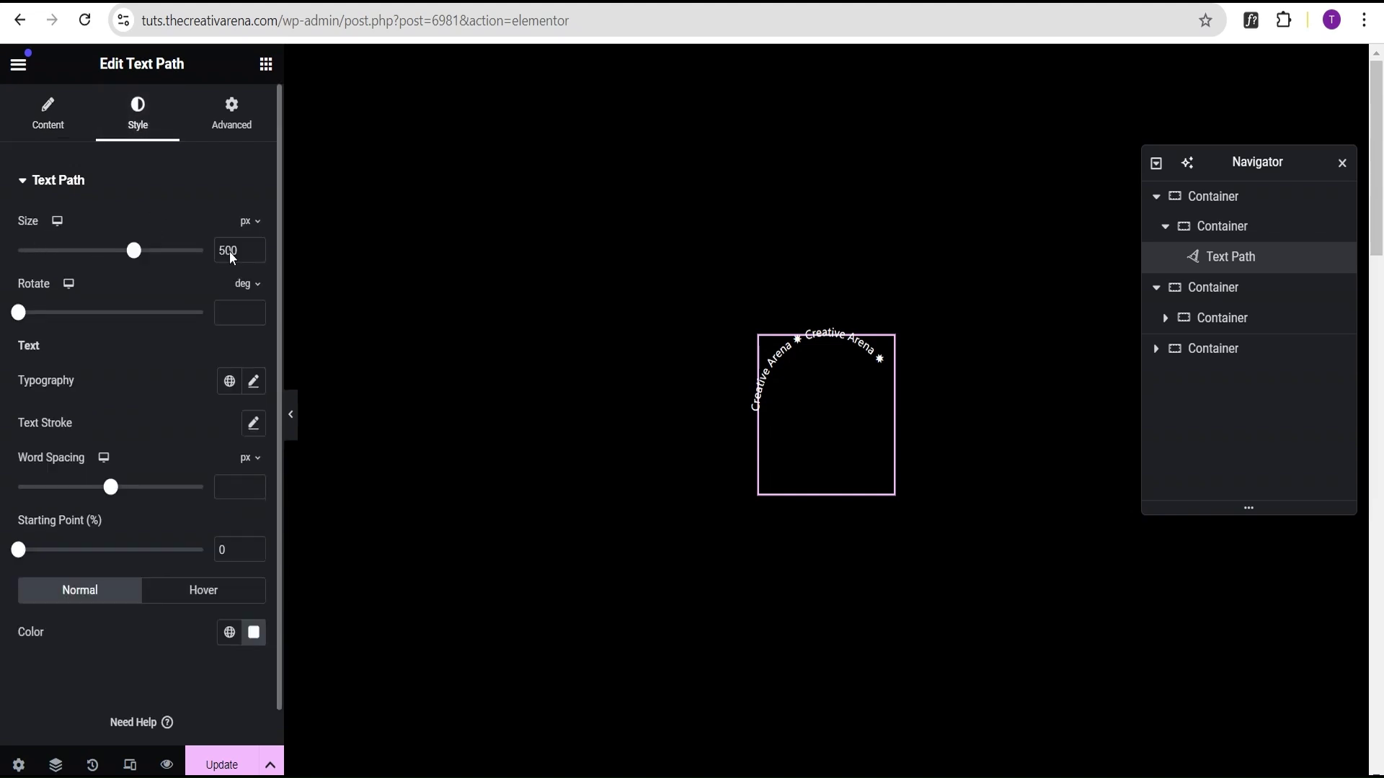
left_click_drag(237, 249, 172, 253)
type("130")
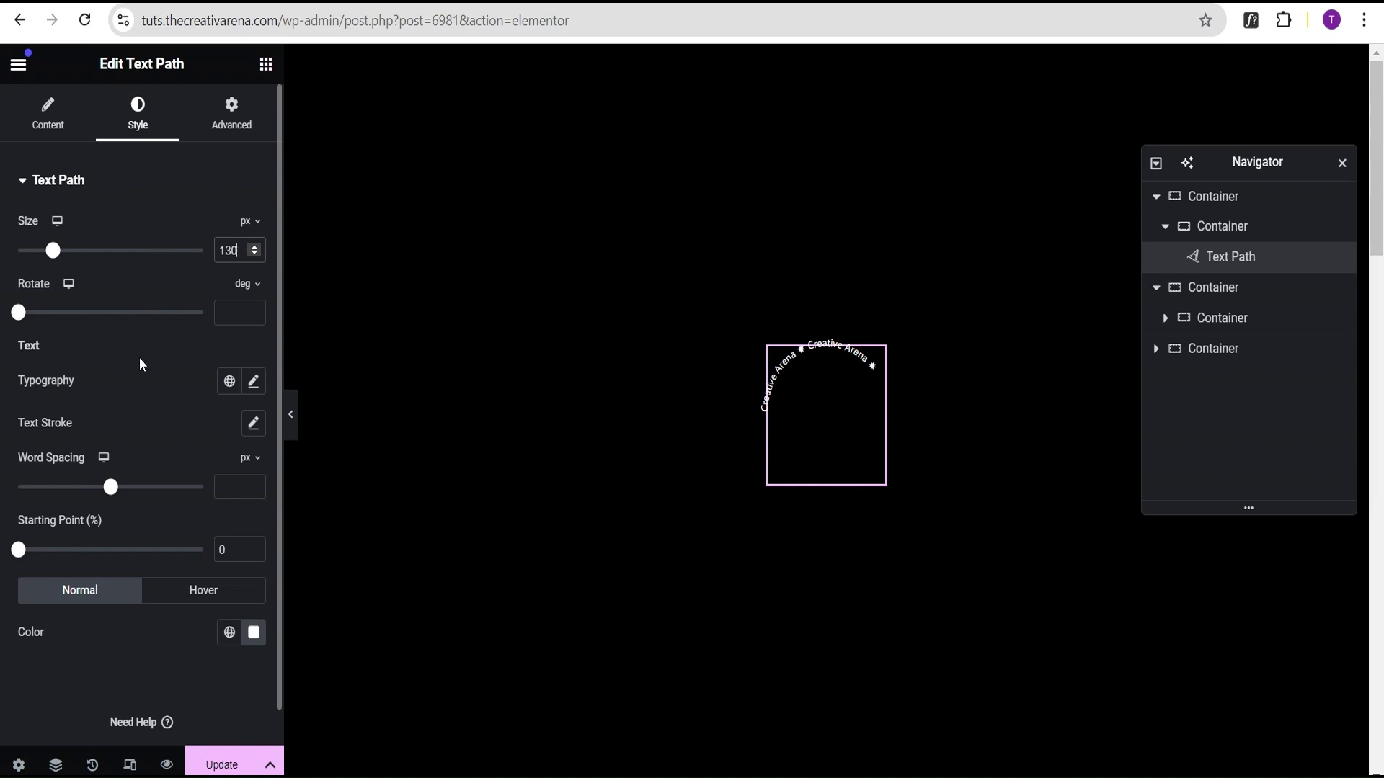
left_click(253, 382)
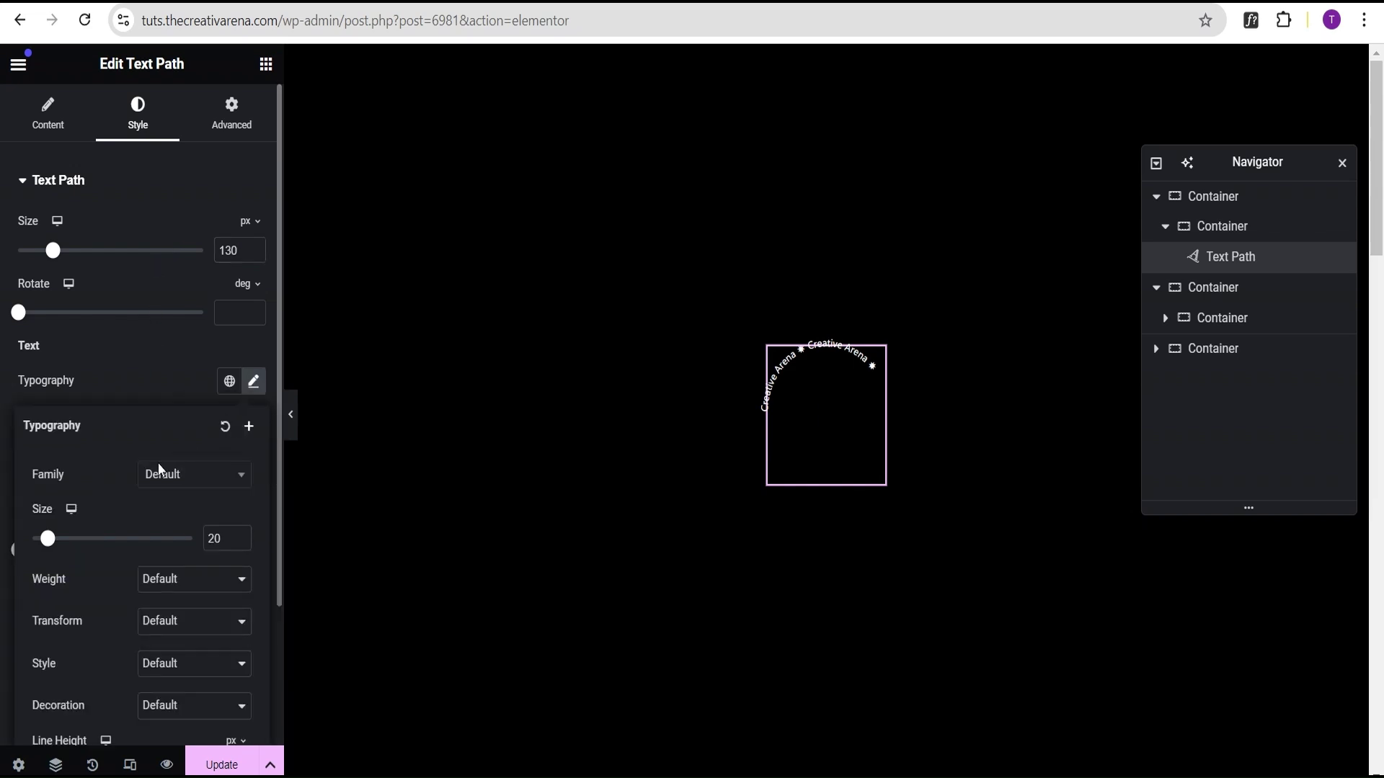
scroll(137, 483, "down", 2)
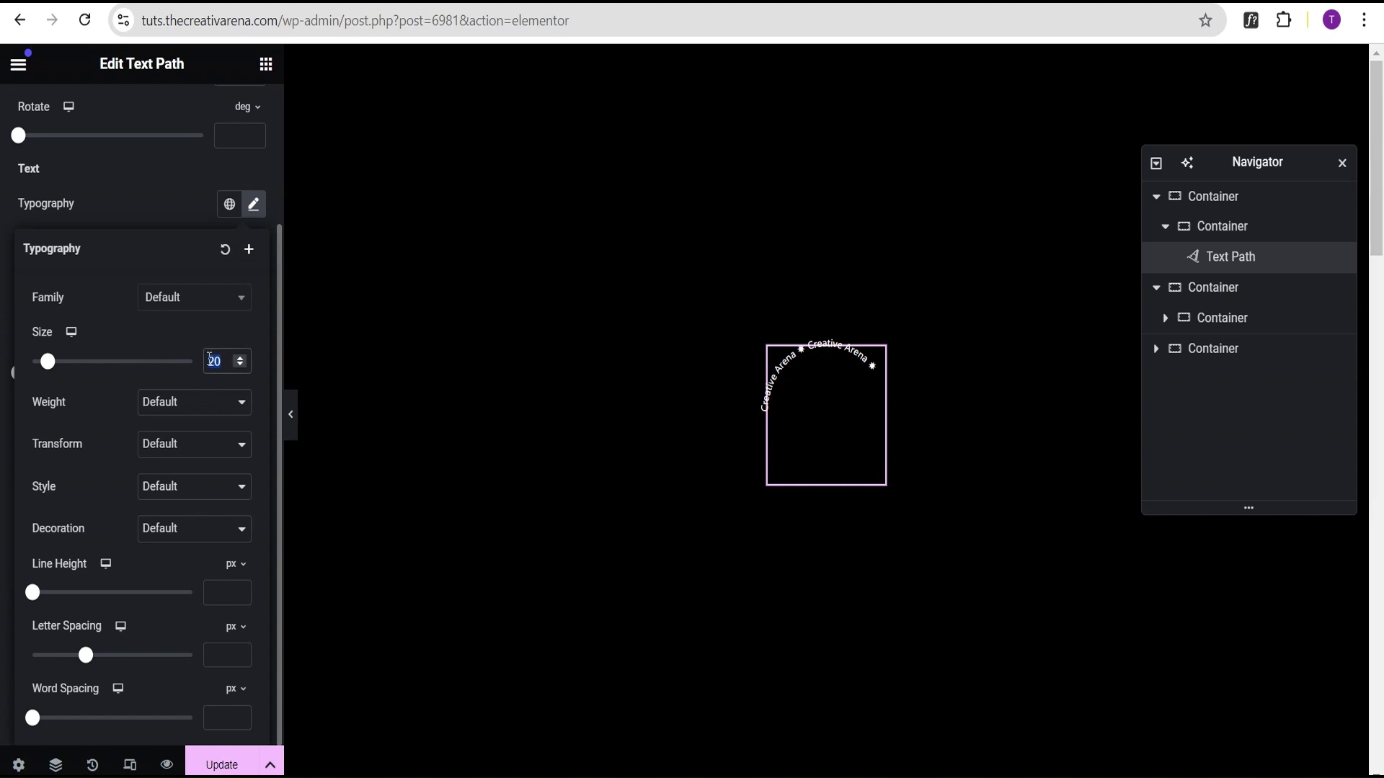
type("33")
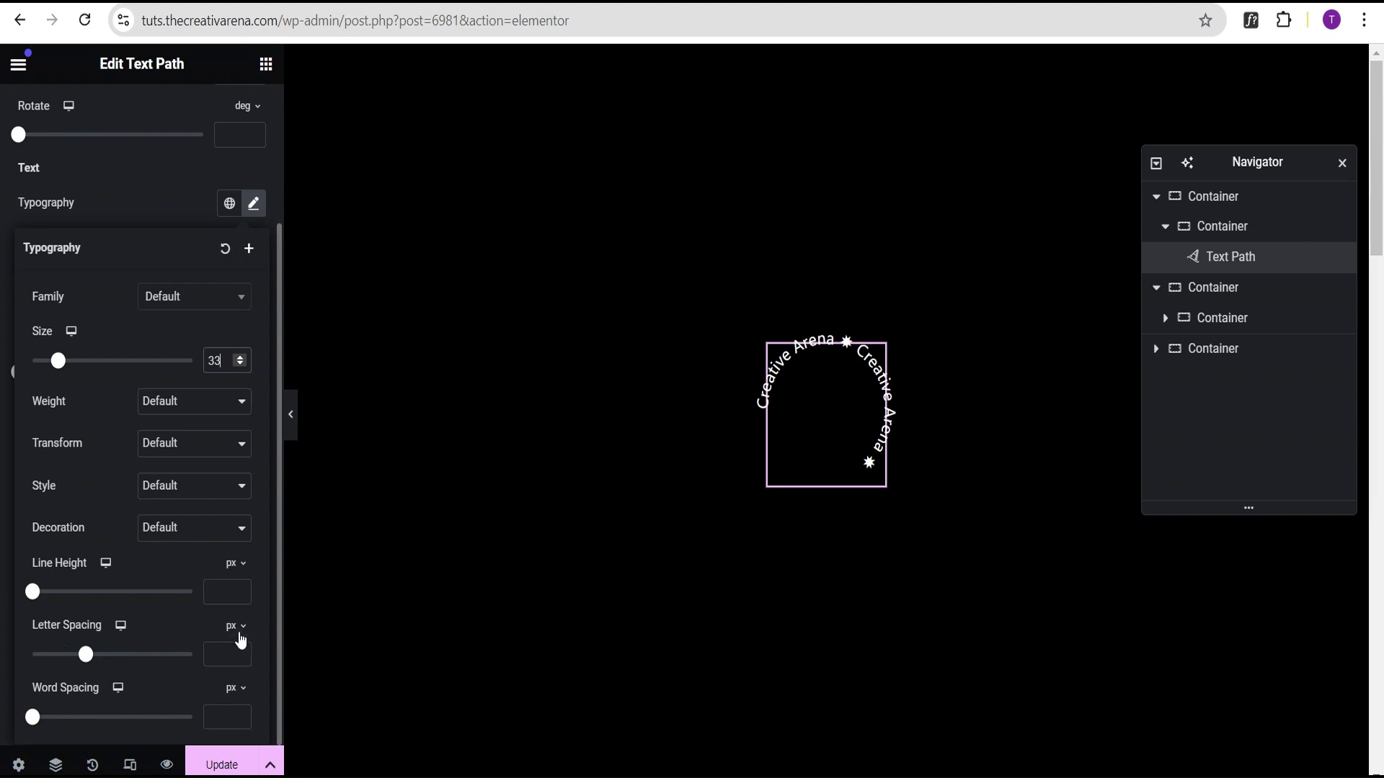
Set the letter spacing to 0.5 rem and preview the circular text.
left_click(239, 633)
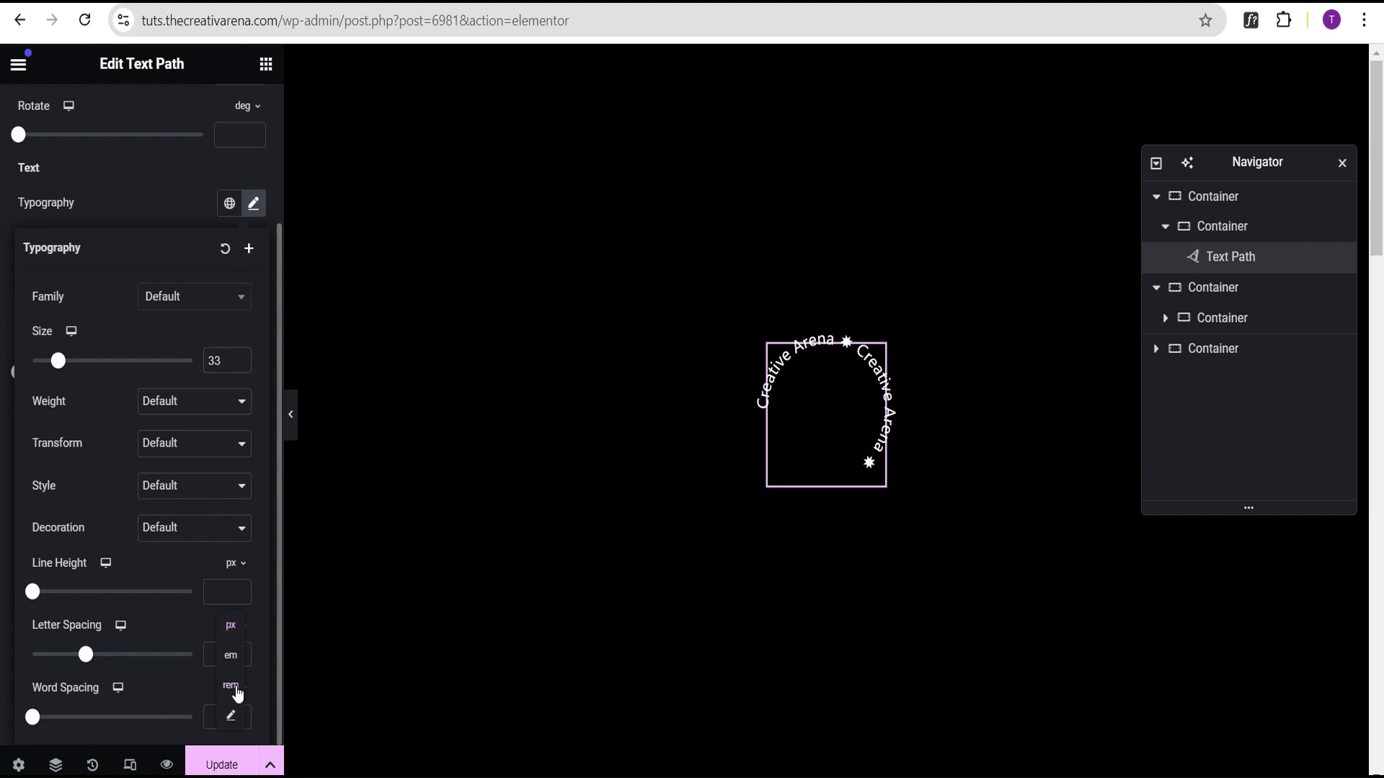
left_click(231, 685)
left_click(217, 657)
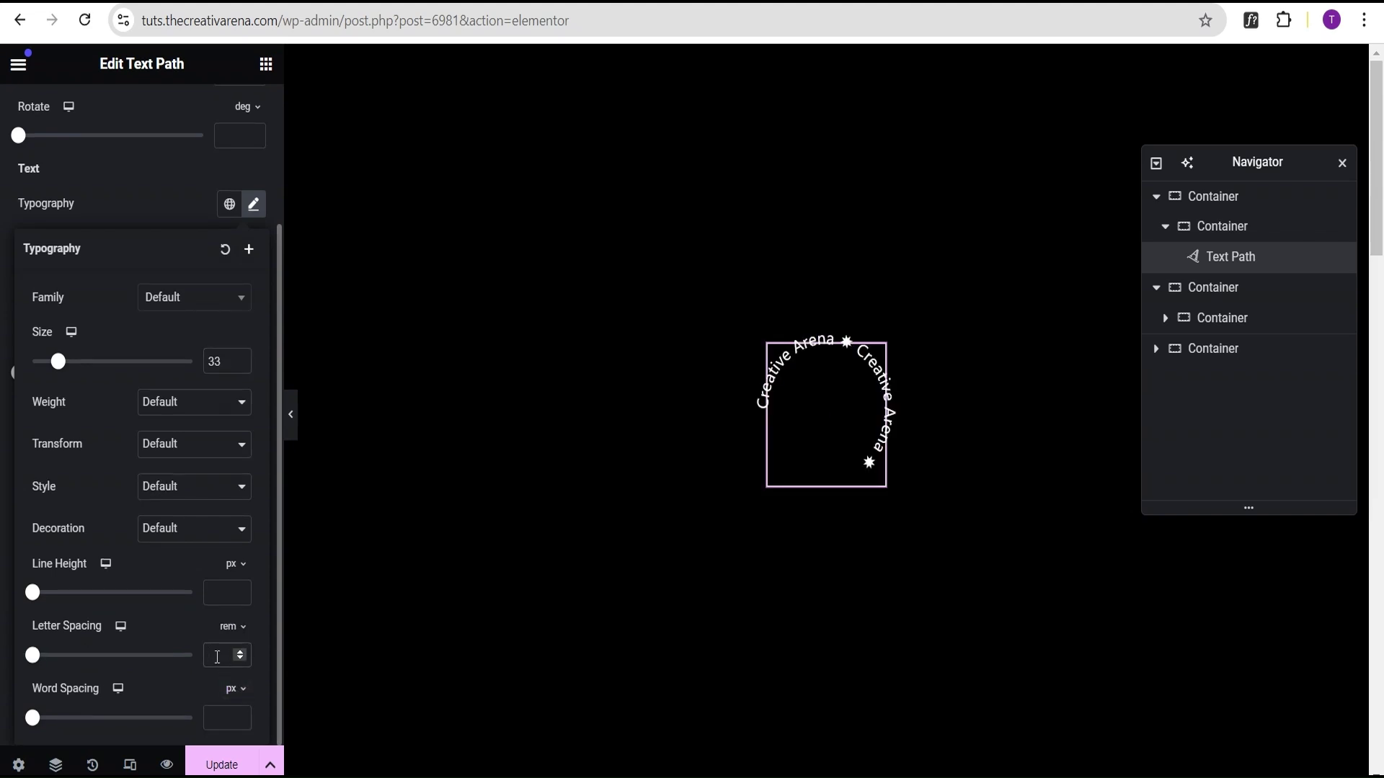
type("0.5")
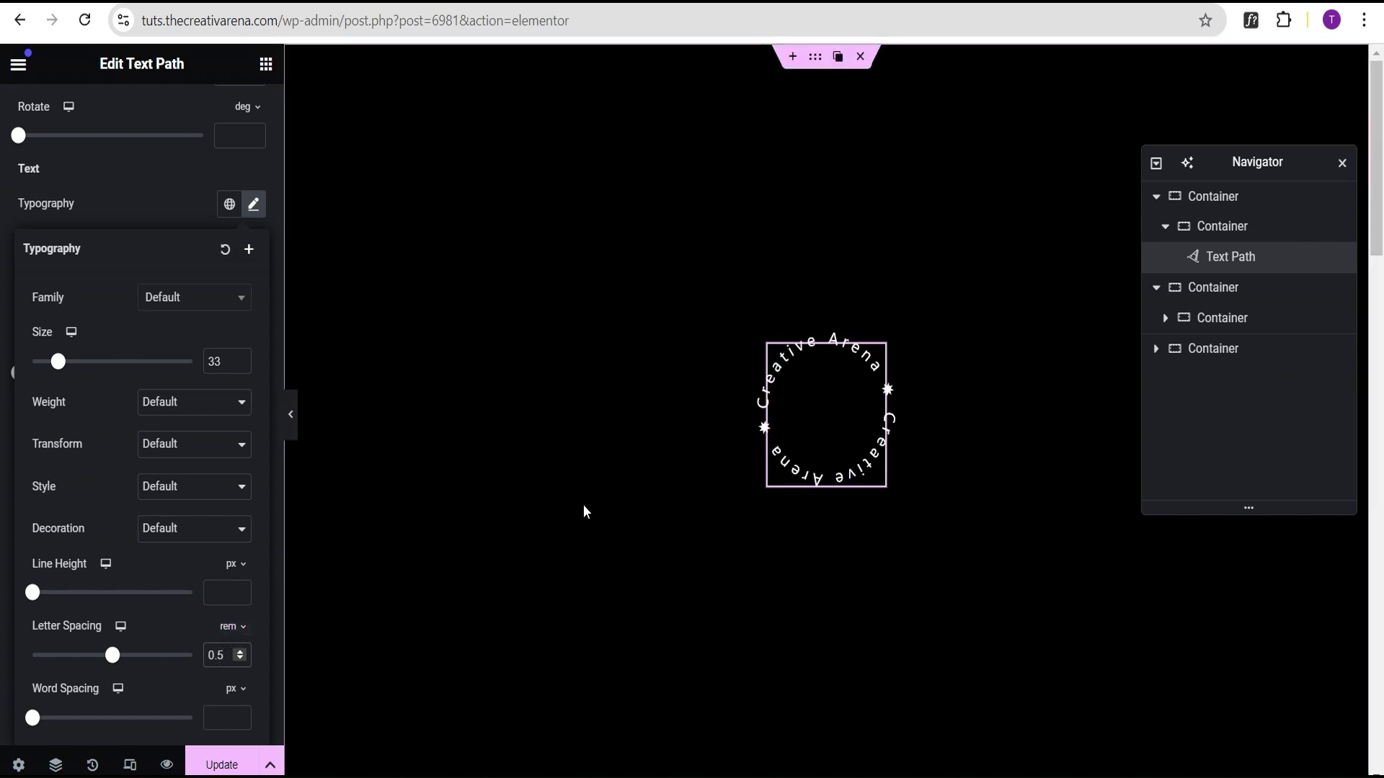
left_click(293, 420)
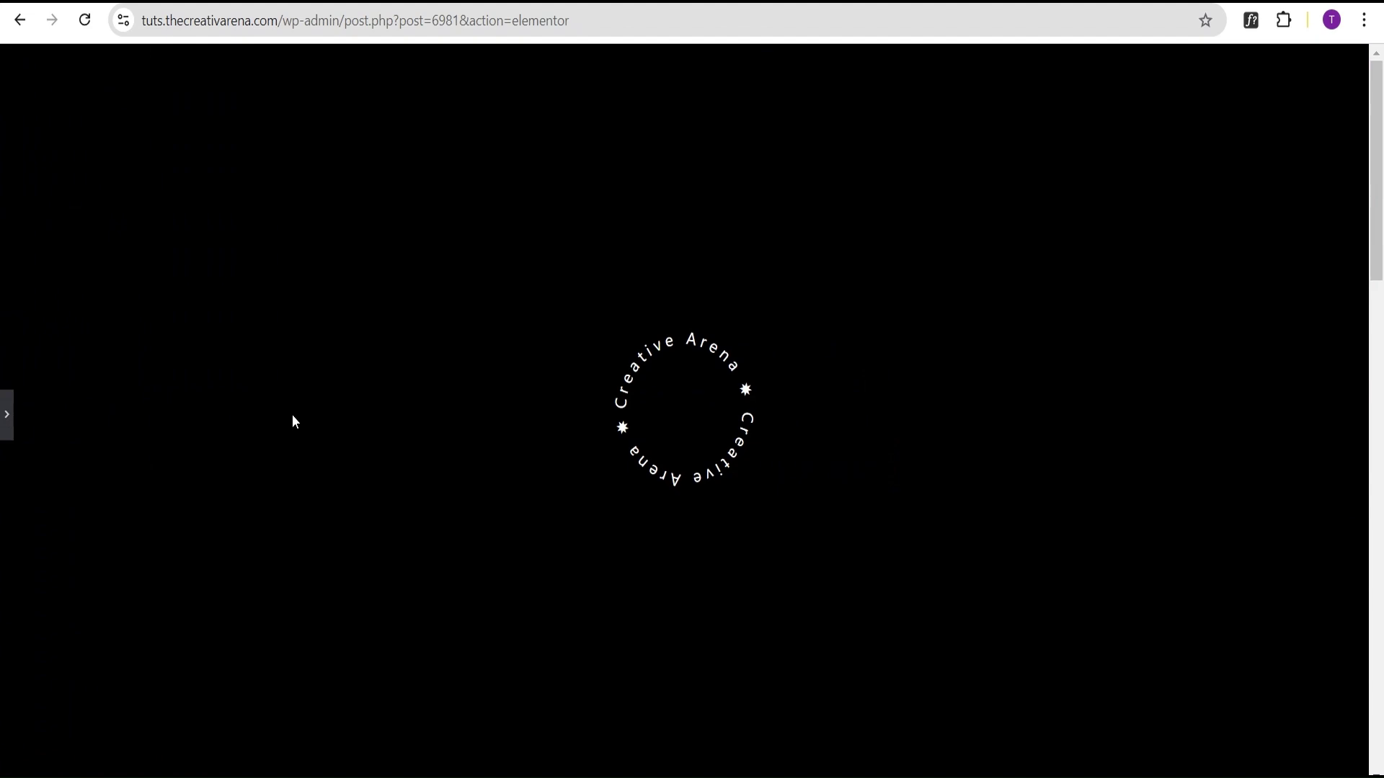
left_click(6, 418)
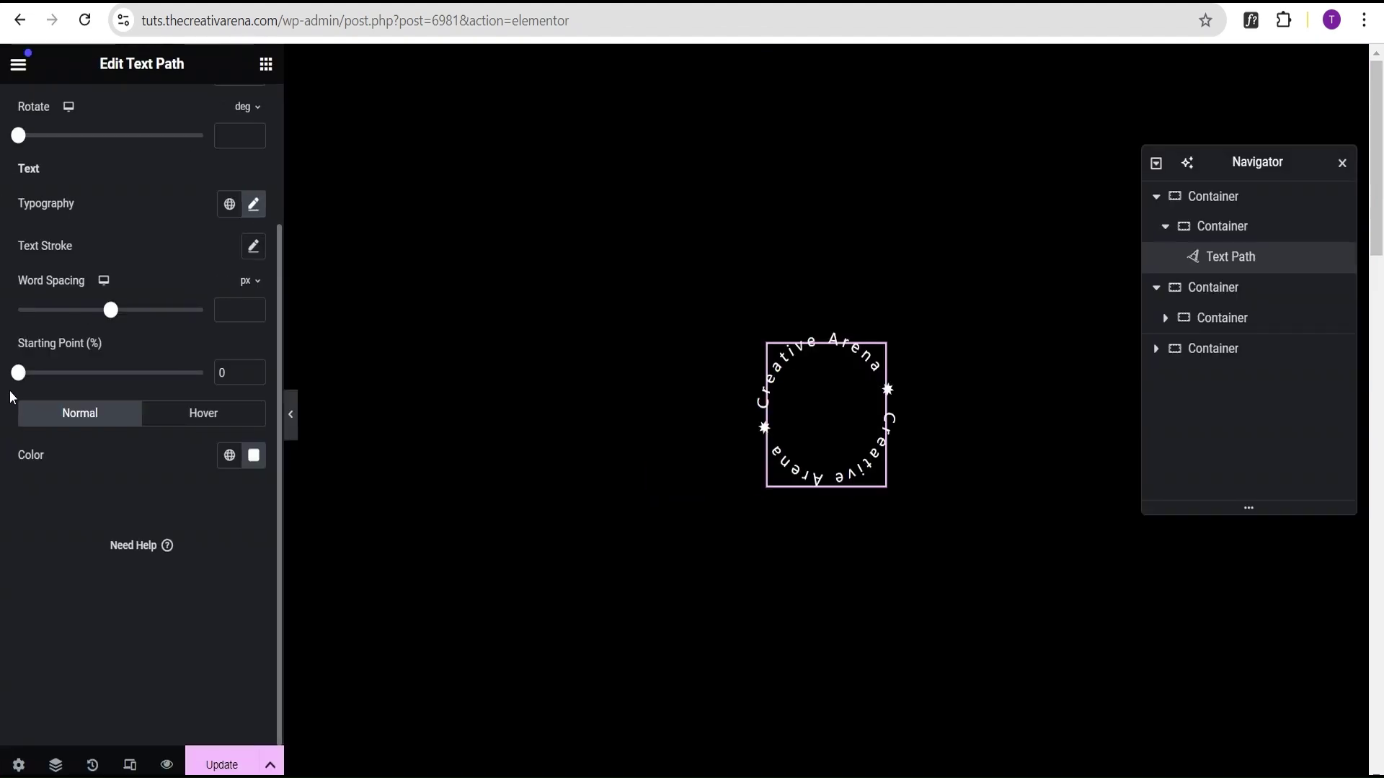
left_click(266, 64)
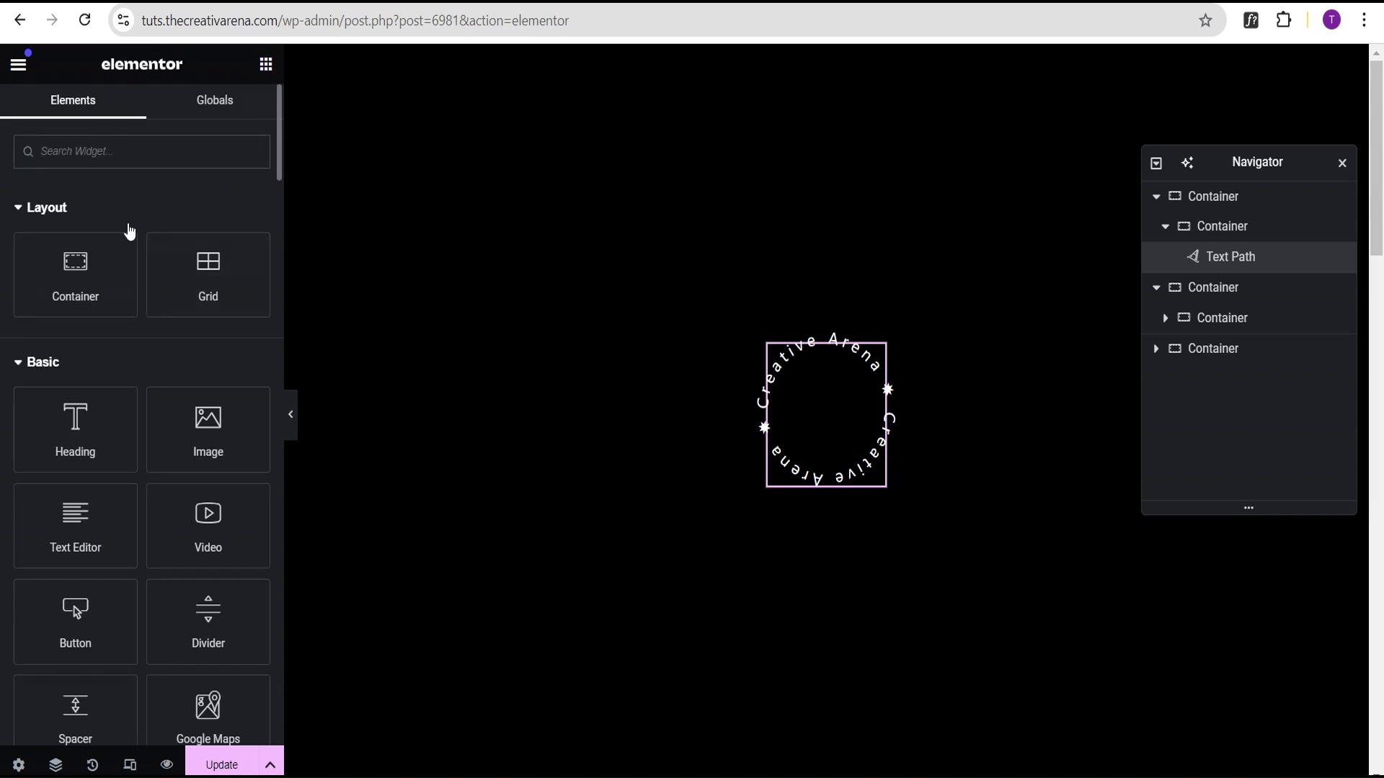
Place an Icon widget above the Text Path with its view set to Stacked.
left_click(129, 158)
type("icon")
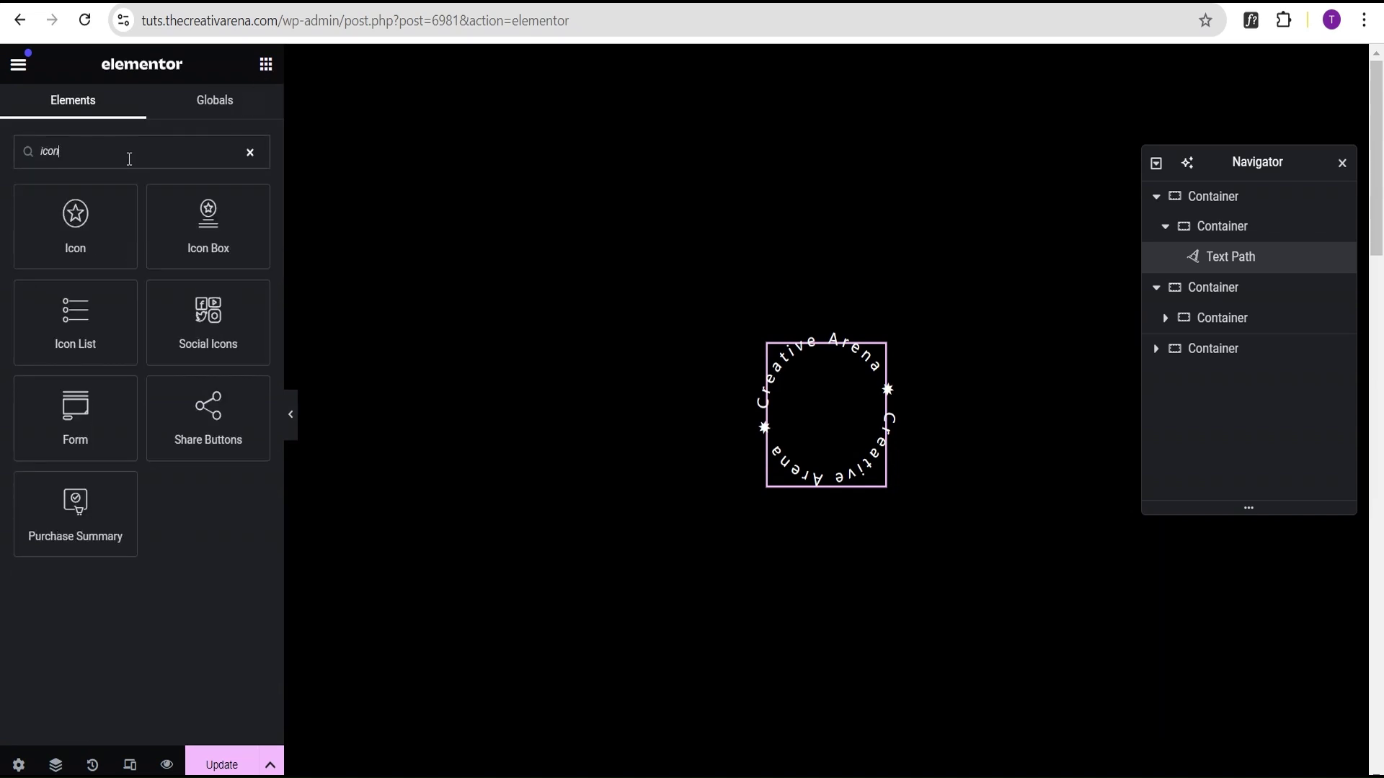
left_click_drag(54, 231, 829, 371)
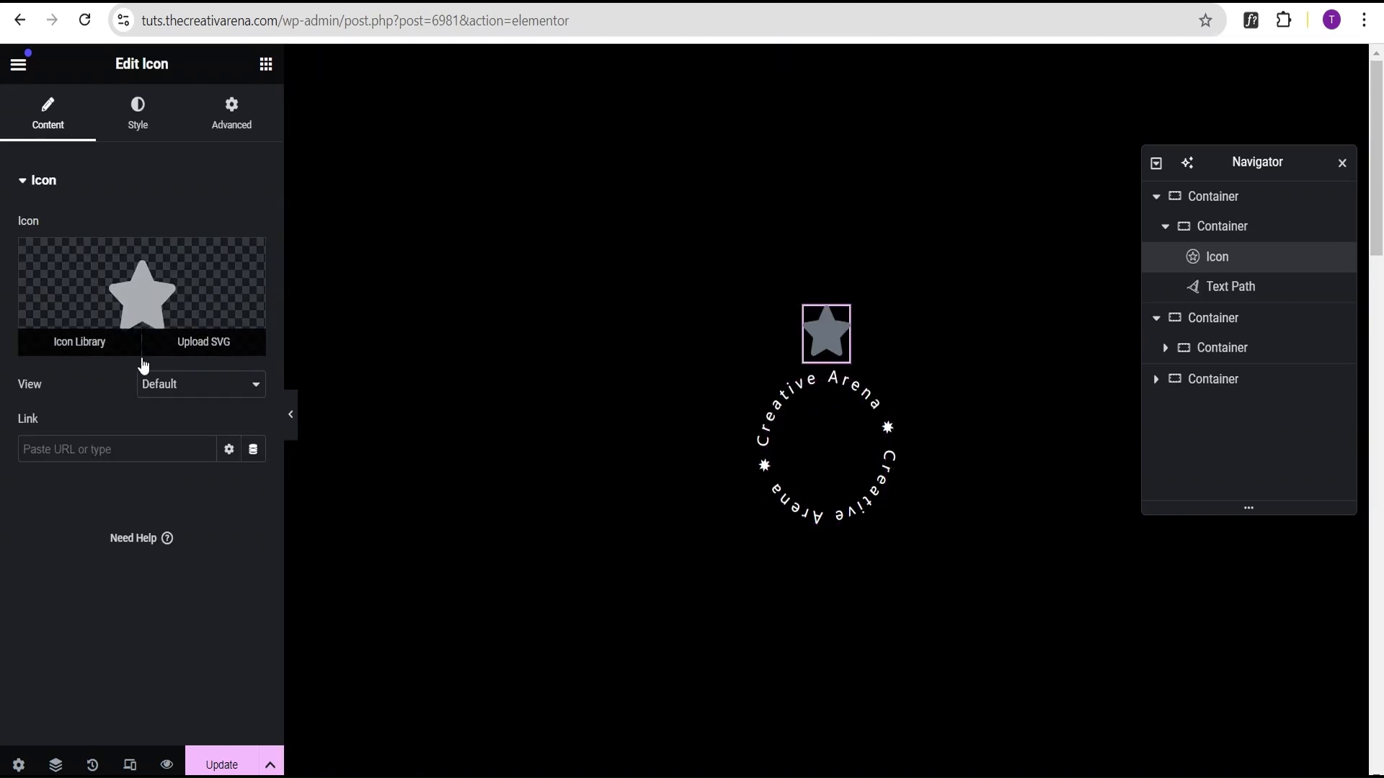
left_click(155, 385)
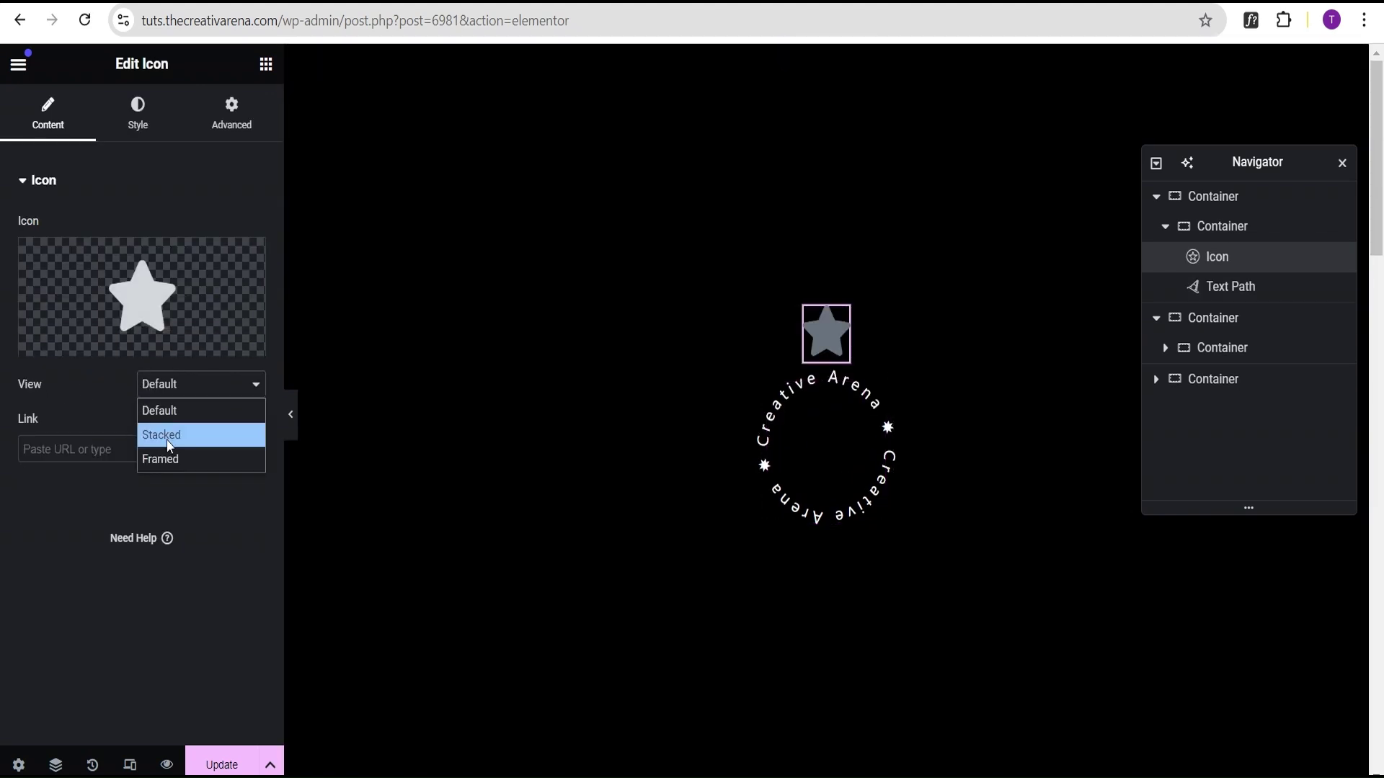
left_click(155, 432)
Pick the location-arrow icon from the Icon Library, searching 'arr'.
left_click(134, 292)
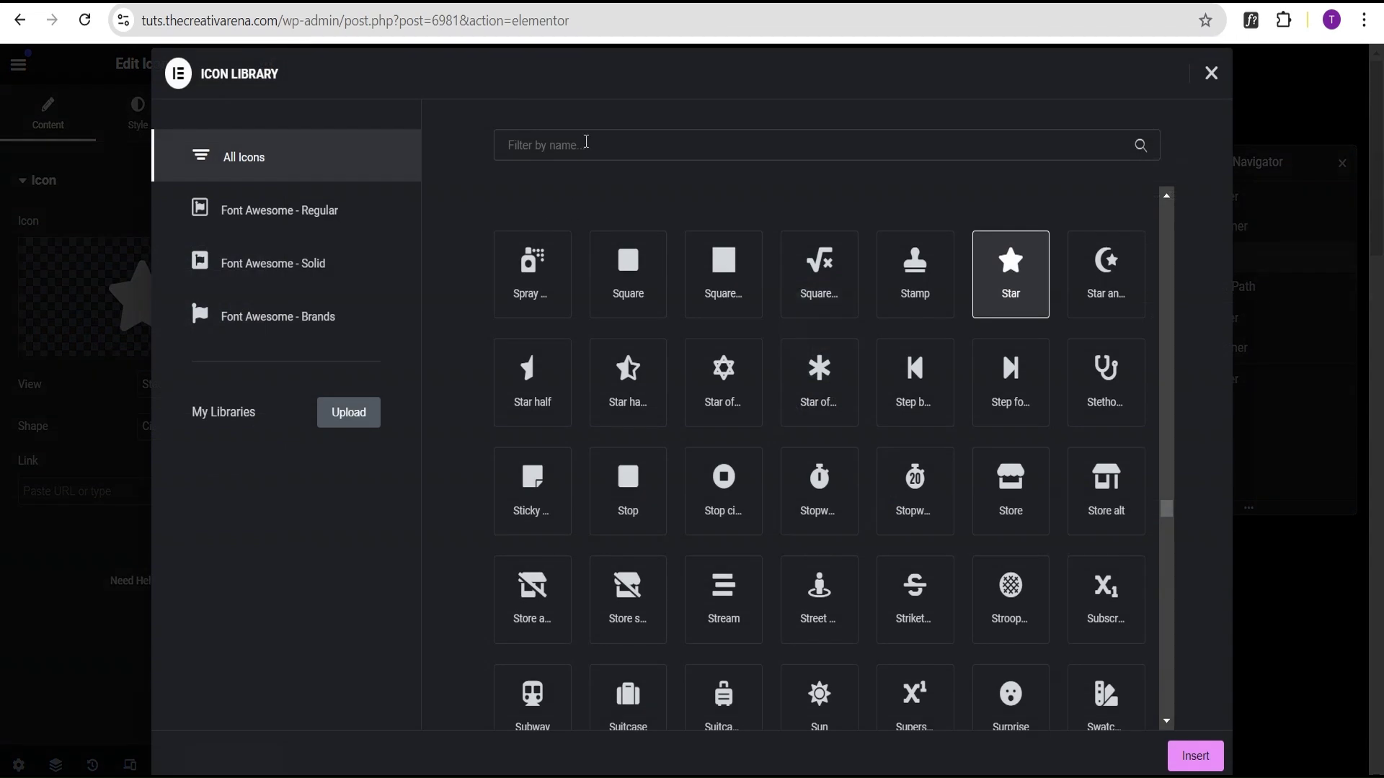
left_click(586, 142)
type("arr")
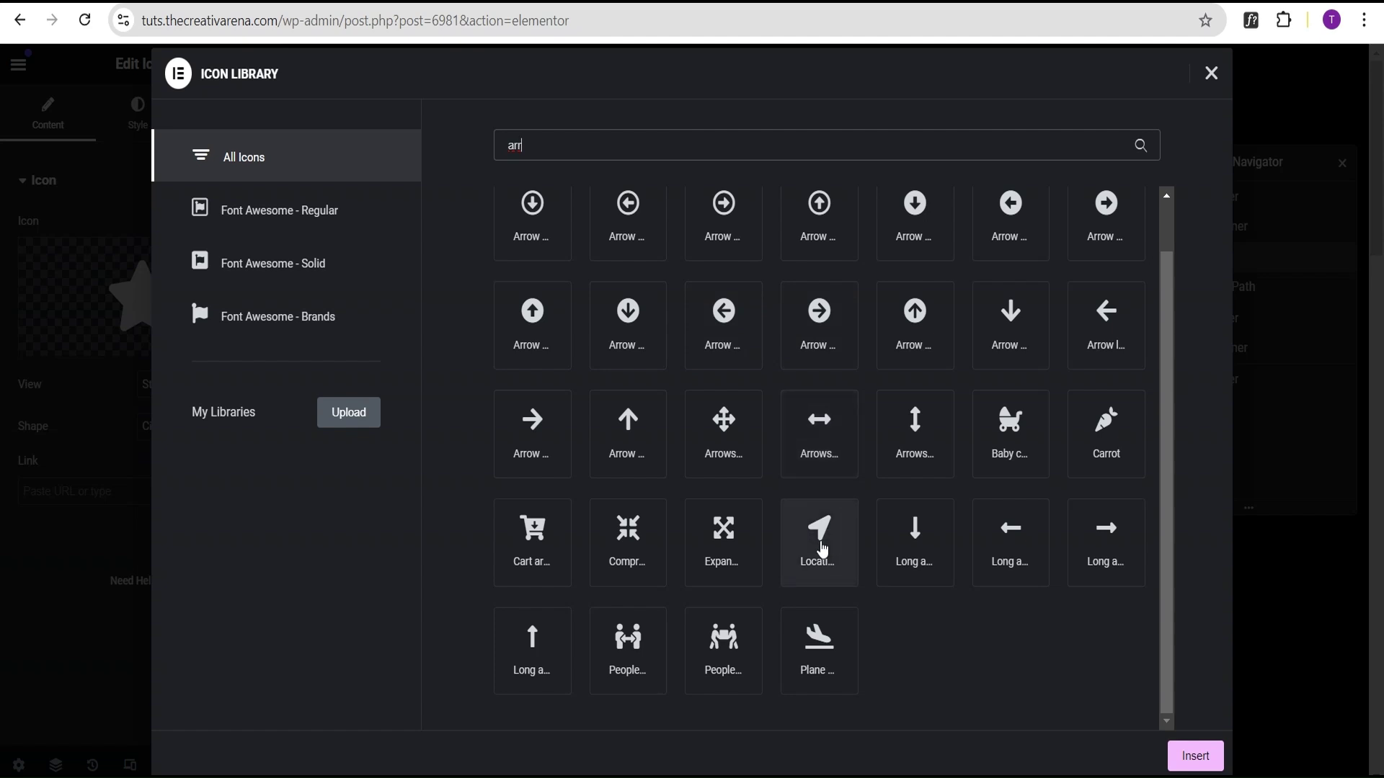
left_click(823, 546)
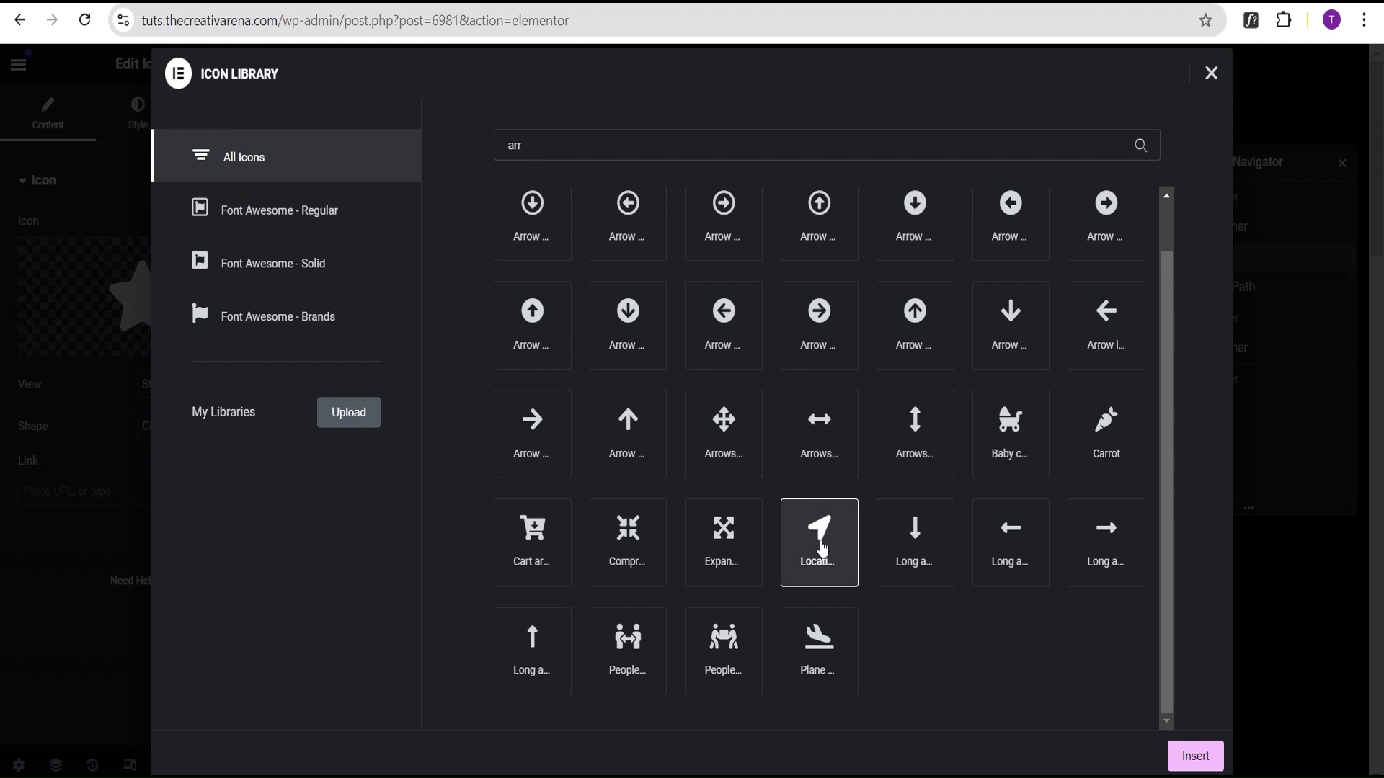
left_click(1196, 756)
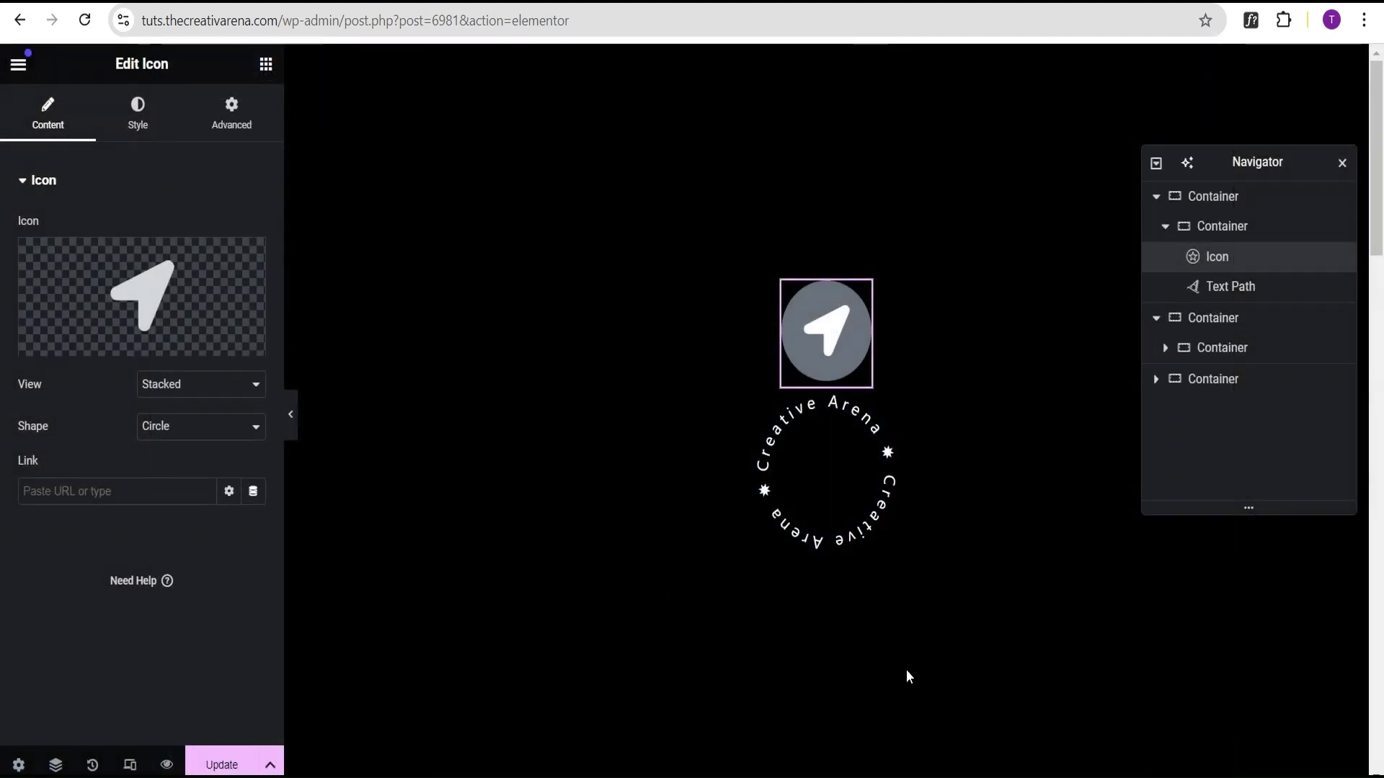
Set the icon's normal primary colour to red and secondary to #FFFFFF.
left_click(148, 125)
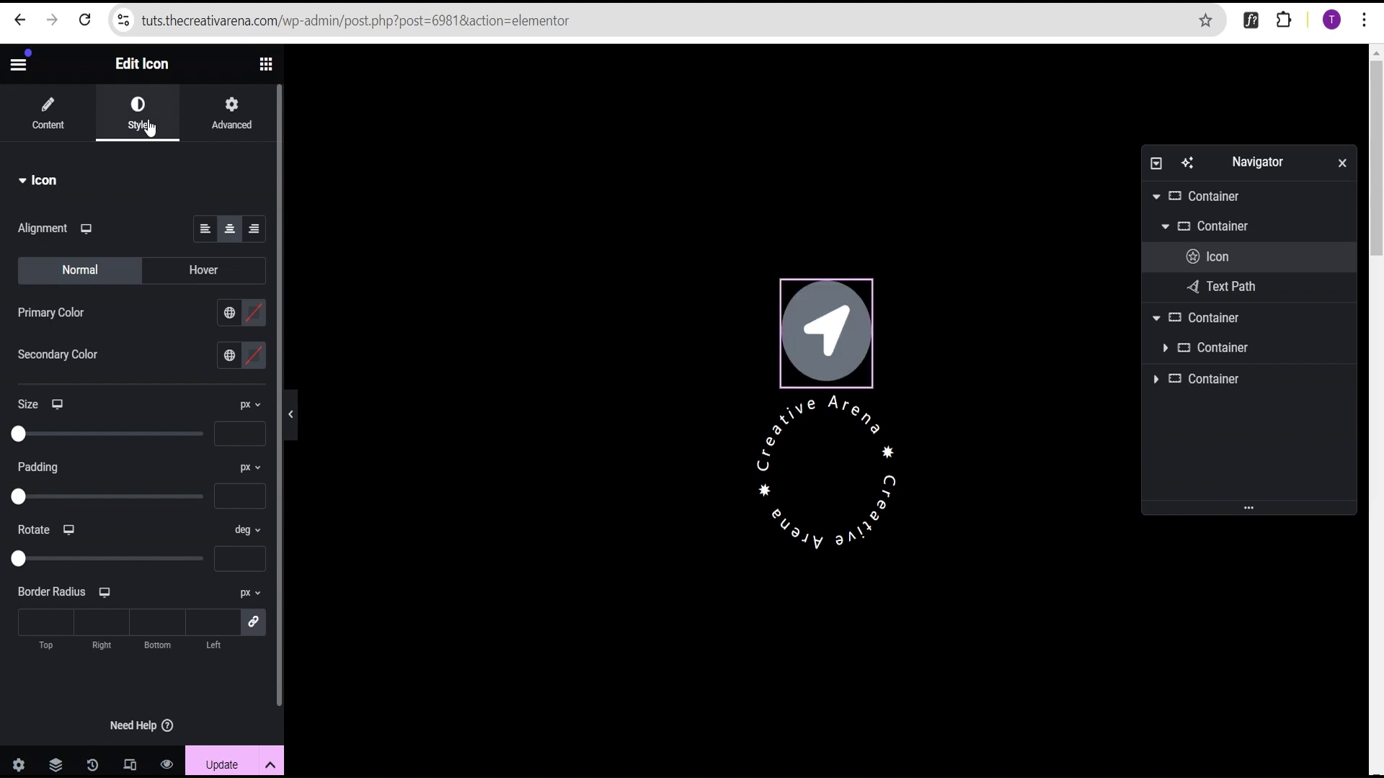
left_click(253, 312)
left_click_drag(249, 545, 358, 395)
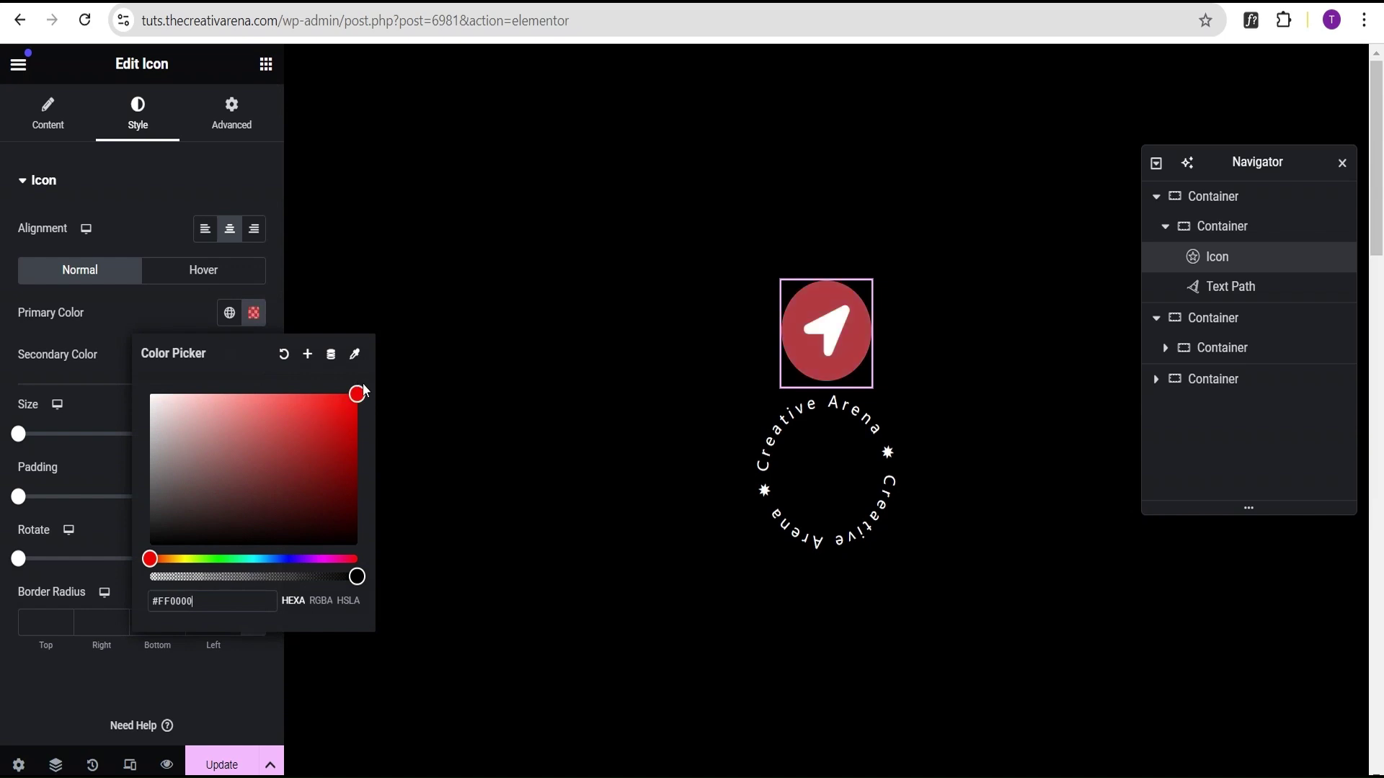
left_click(171, 313)
left_click(253, 355)
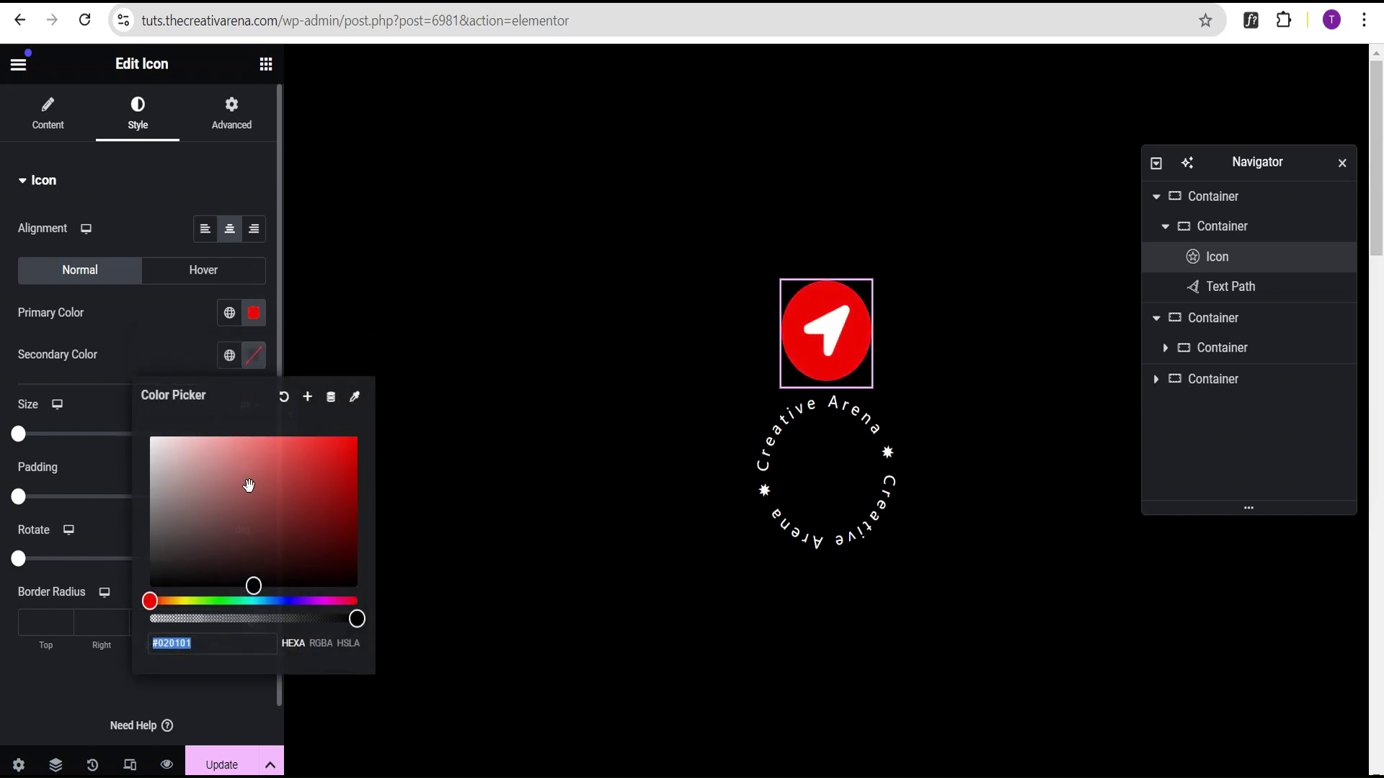
type("#FFFFFF")
left_click(118, 329)
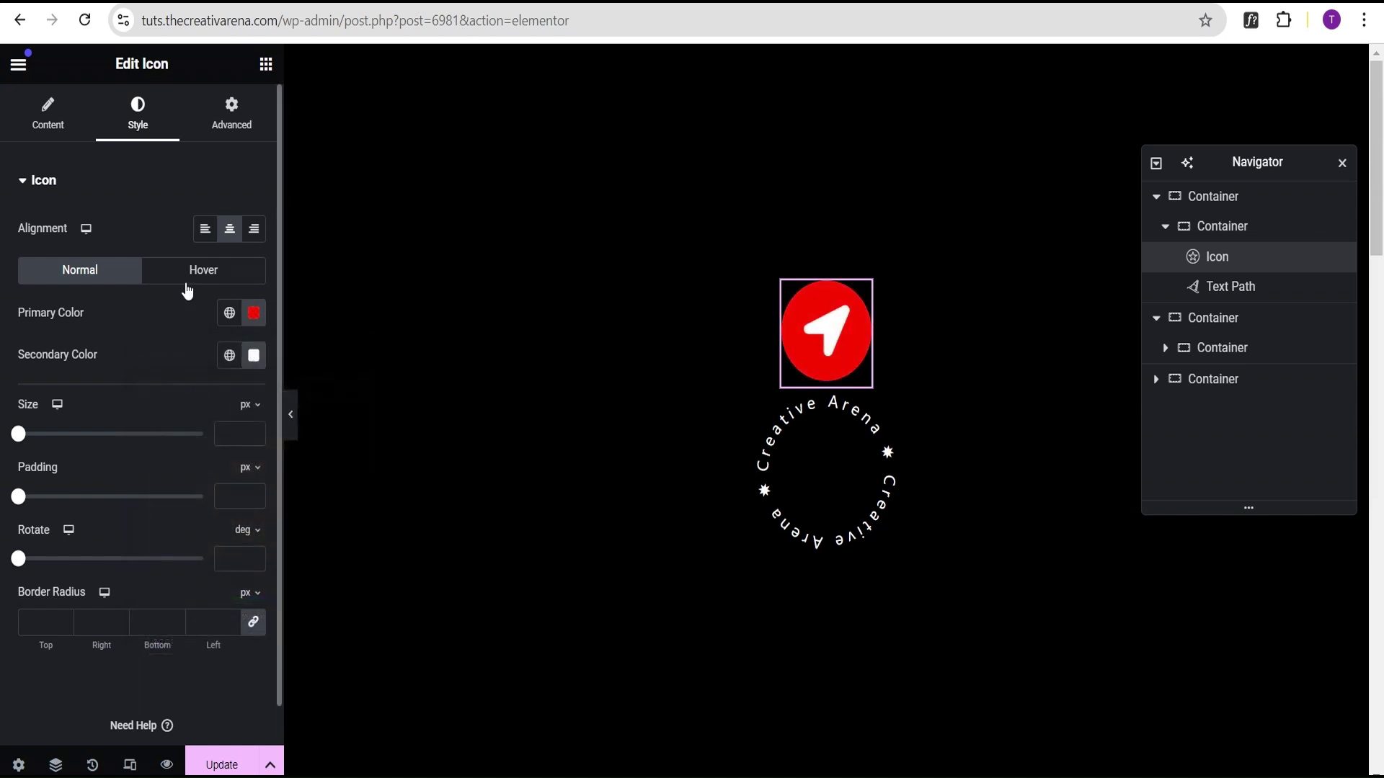
Set the icon's hover primary colour to #FFFFFF and hover secondary to red.
left_click(193, 271)
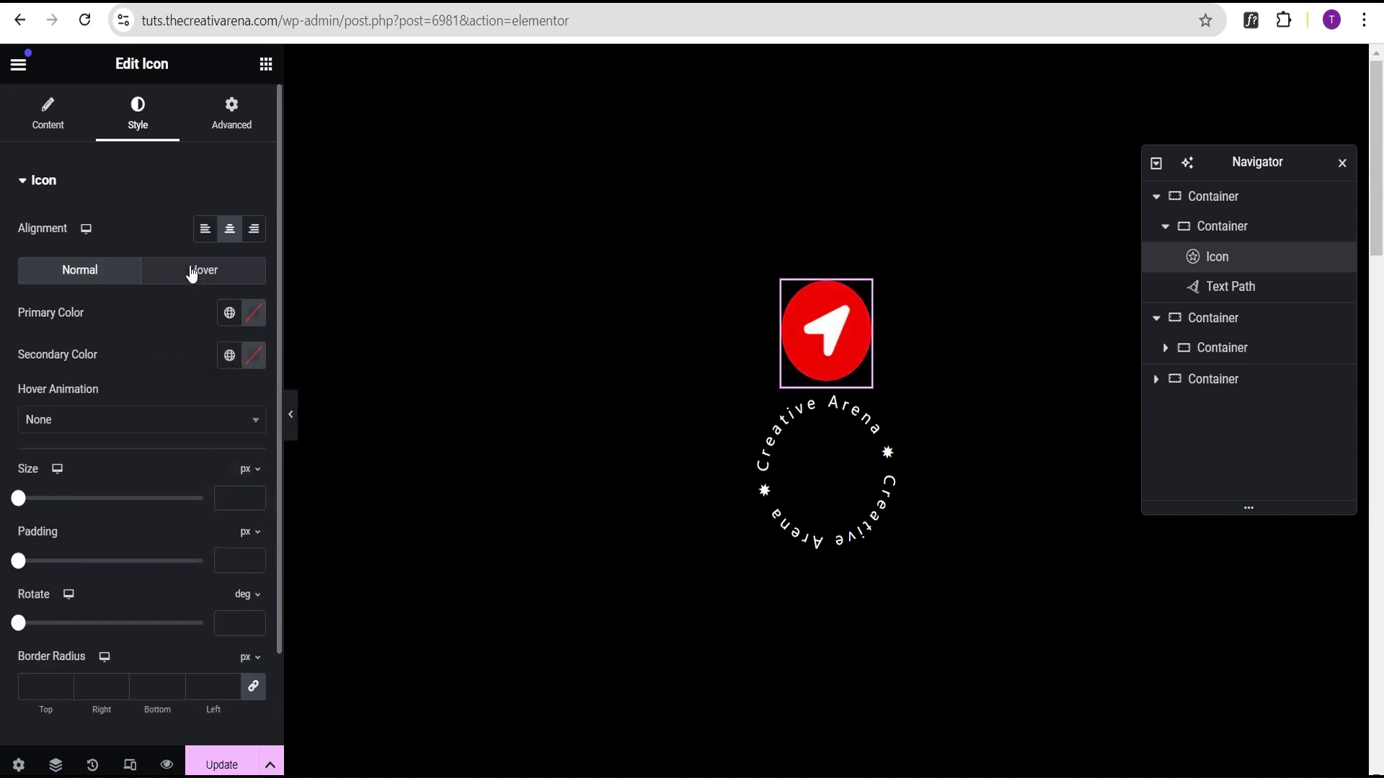
left_click(254, 315)
type("#FFFFFF")
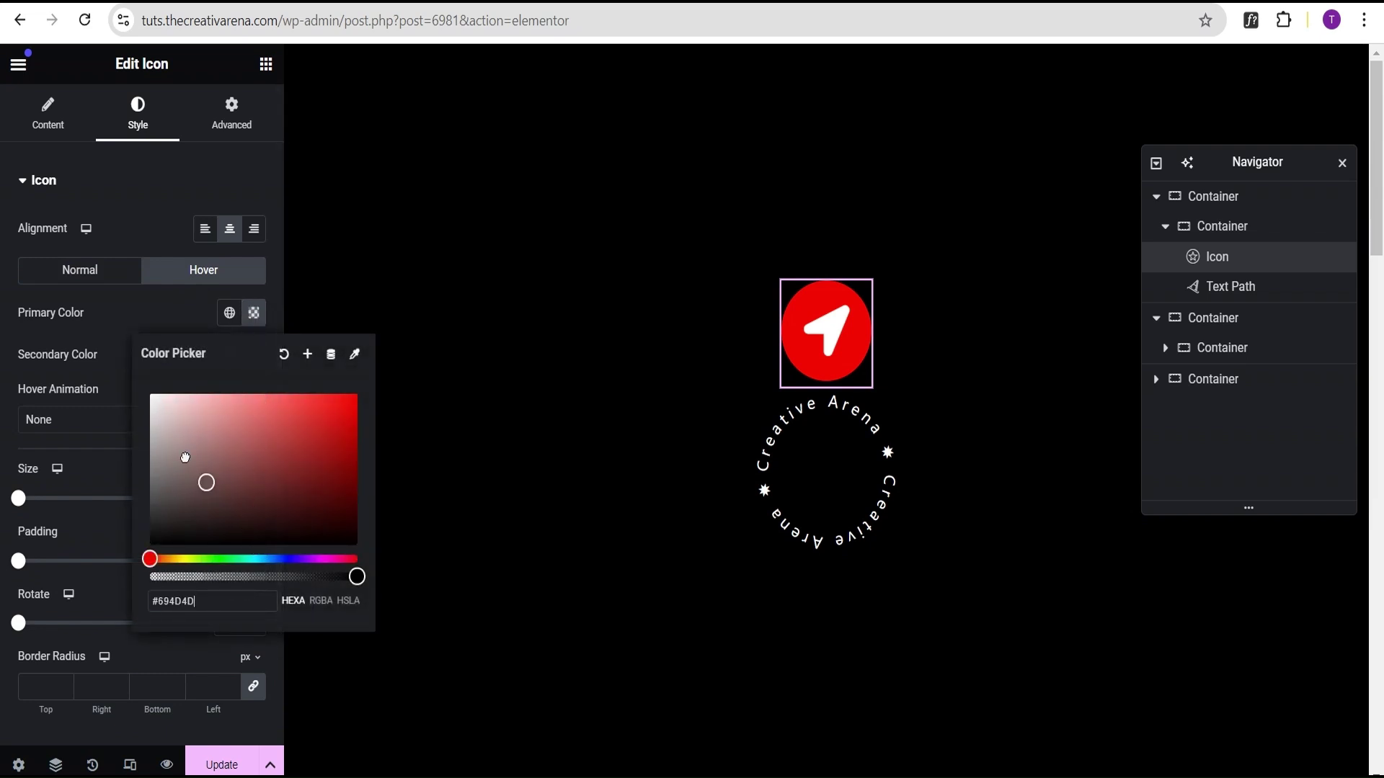
left_click(111, 301)
left_click(254, 355)
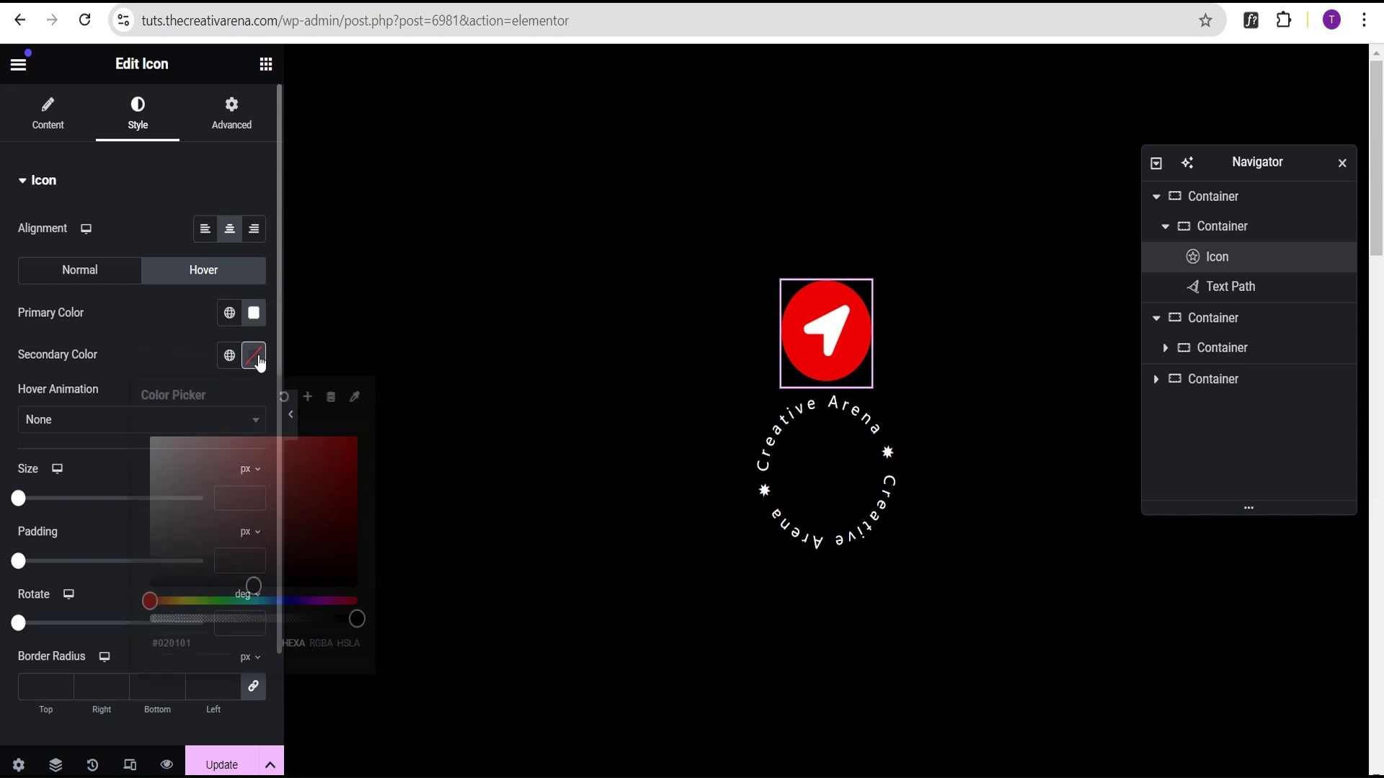
left_click_drag(256, 588, 357, 438)
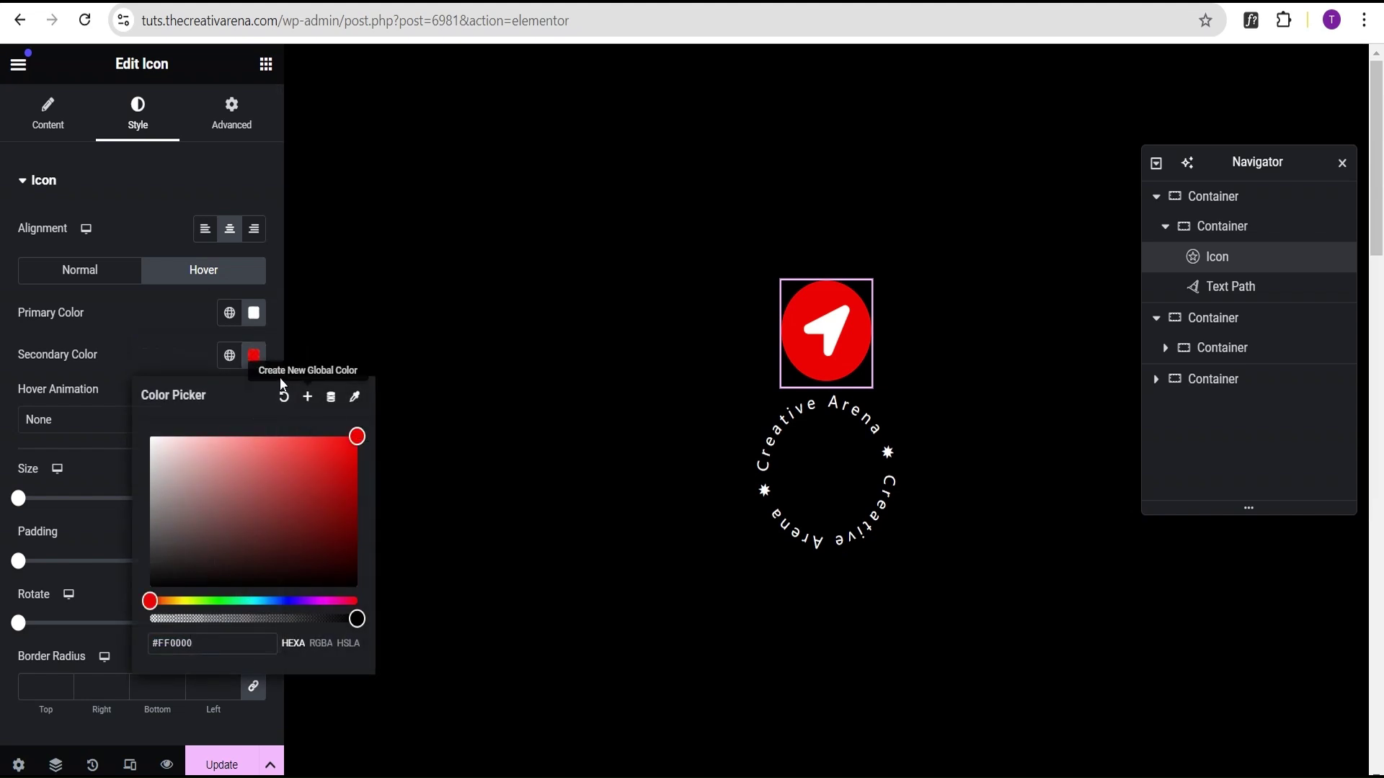
left_click(577, 360)
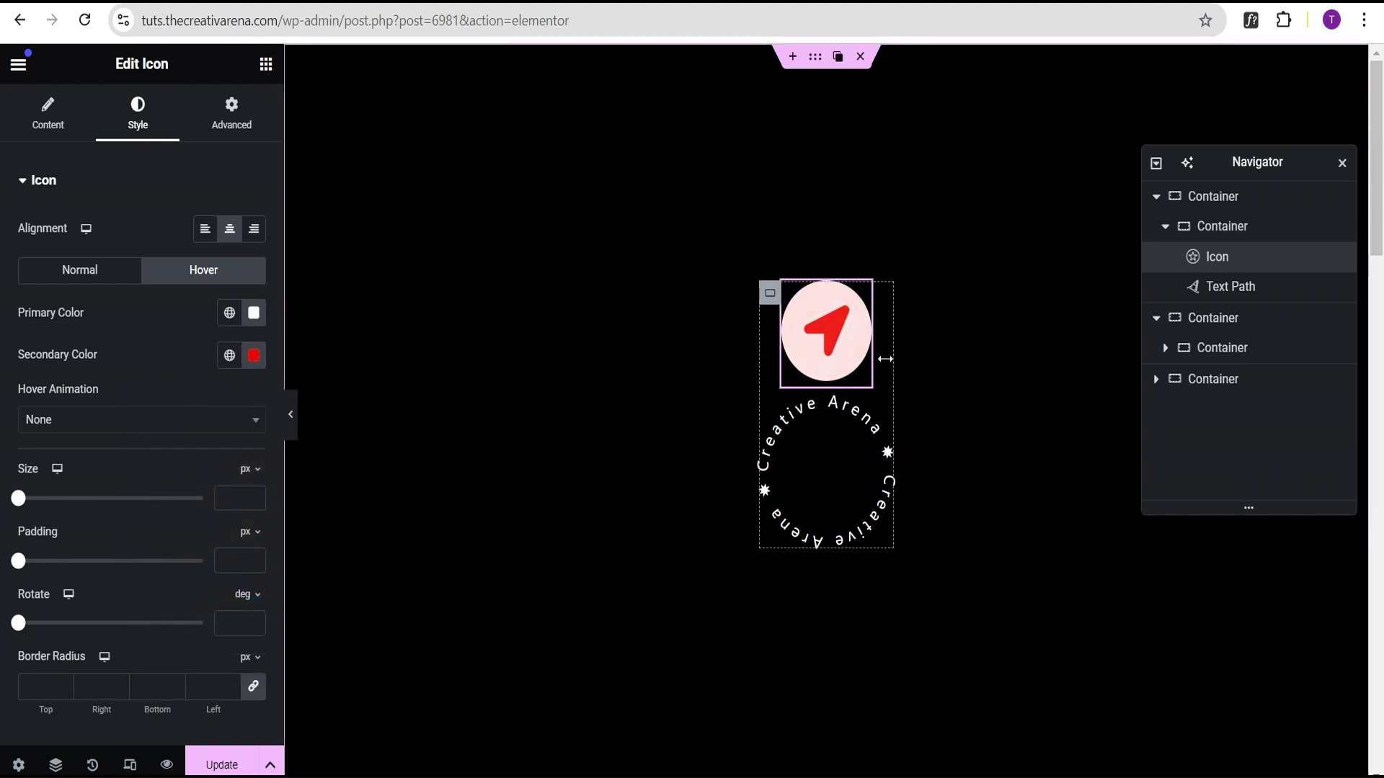
Give the icon a Grow hover animation and a 45 px size.
left_click(54, 425)
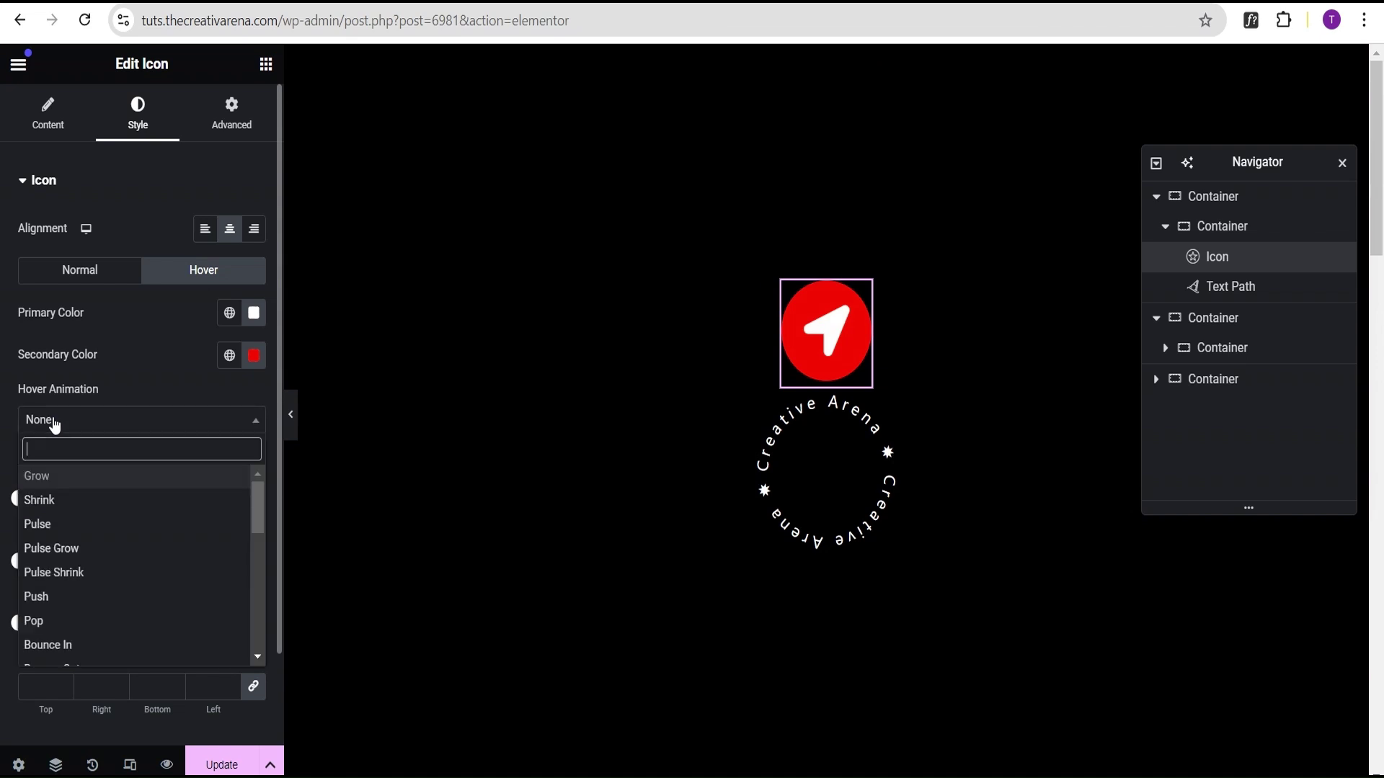
left_click(61, 478)
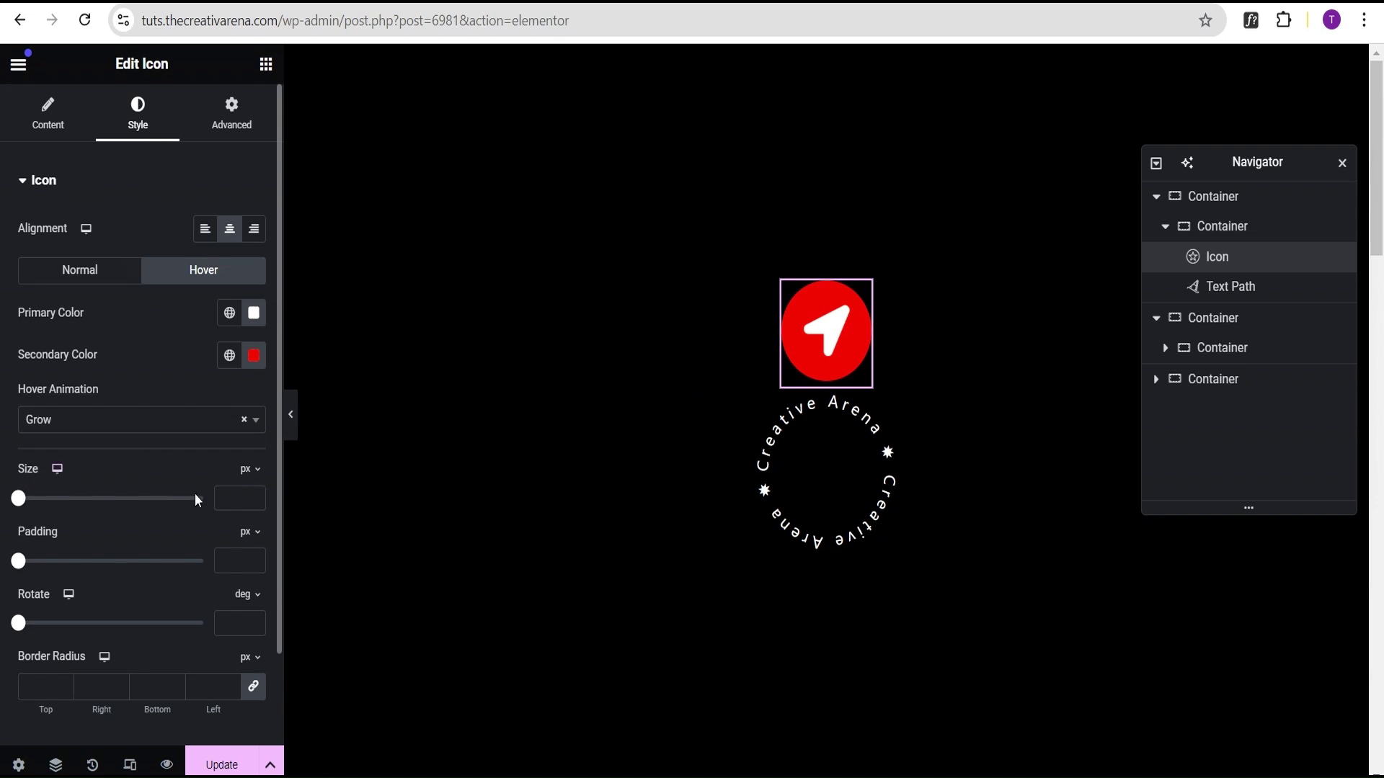
type("45")
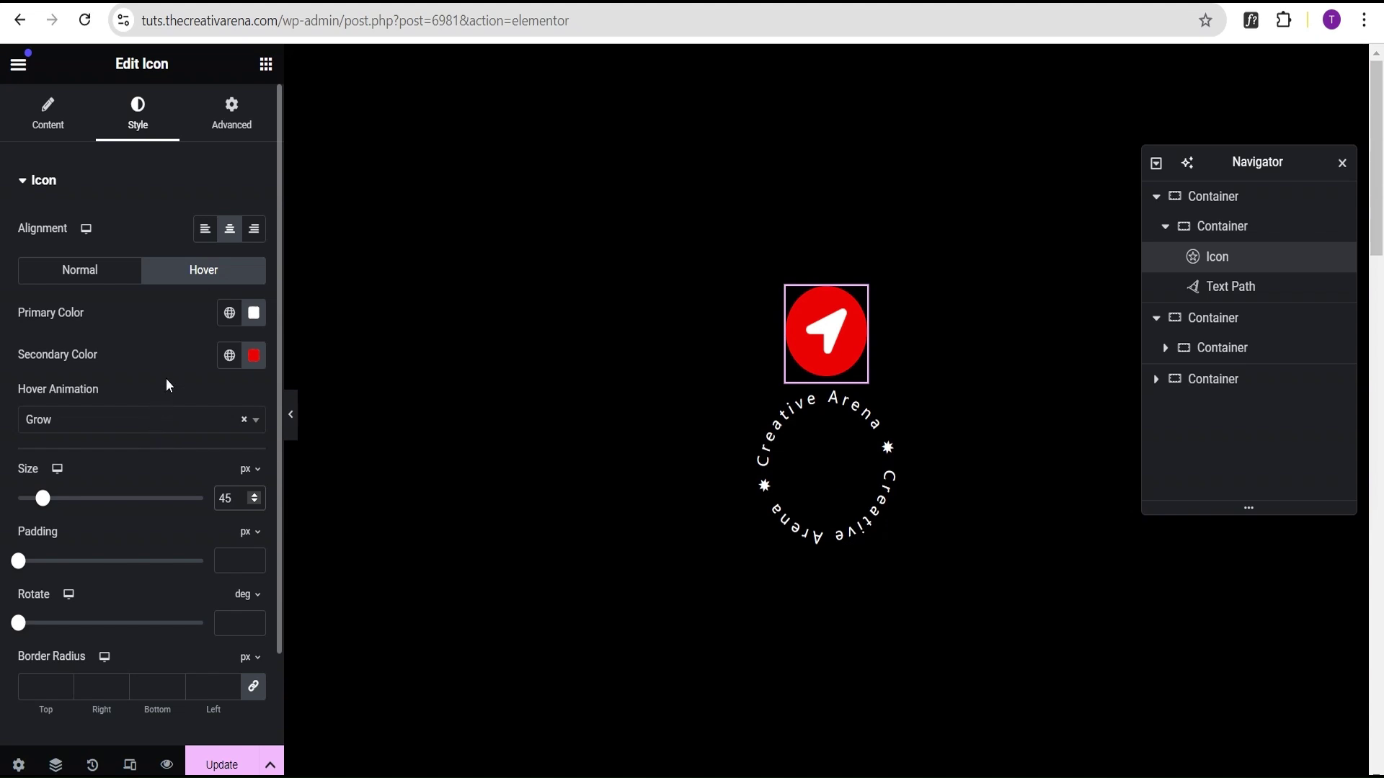
left_click(1261, 291)
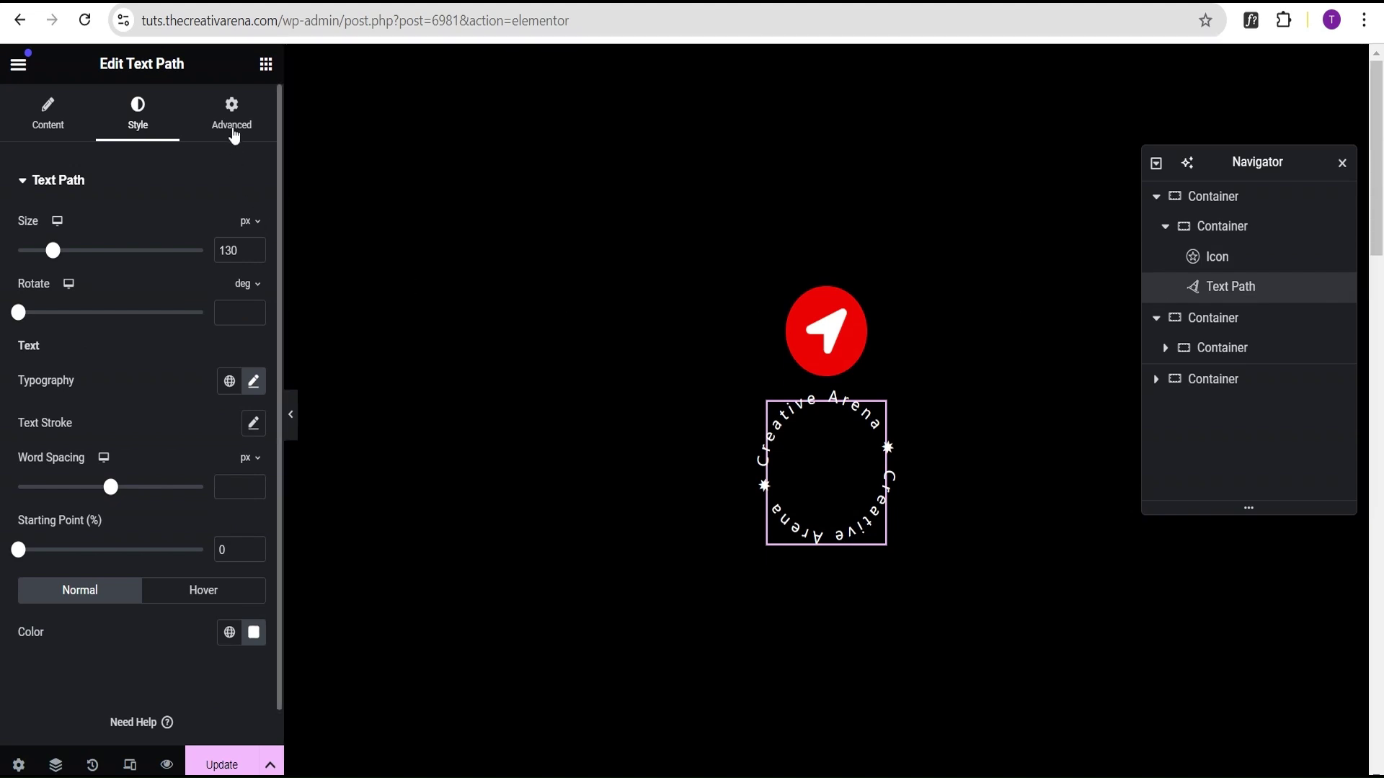
Set the Text Path's position to Absolute with both offsets cleared, then preview the badge.
left_click(231, 122)
scroll(214, 353, "down", 3)
scroll(214, 353, "down", 2)
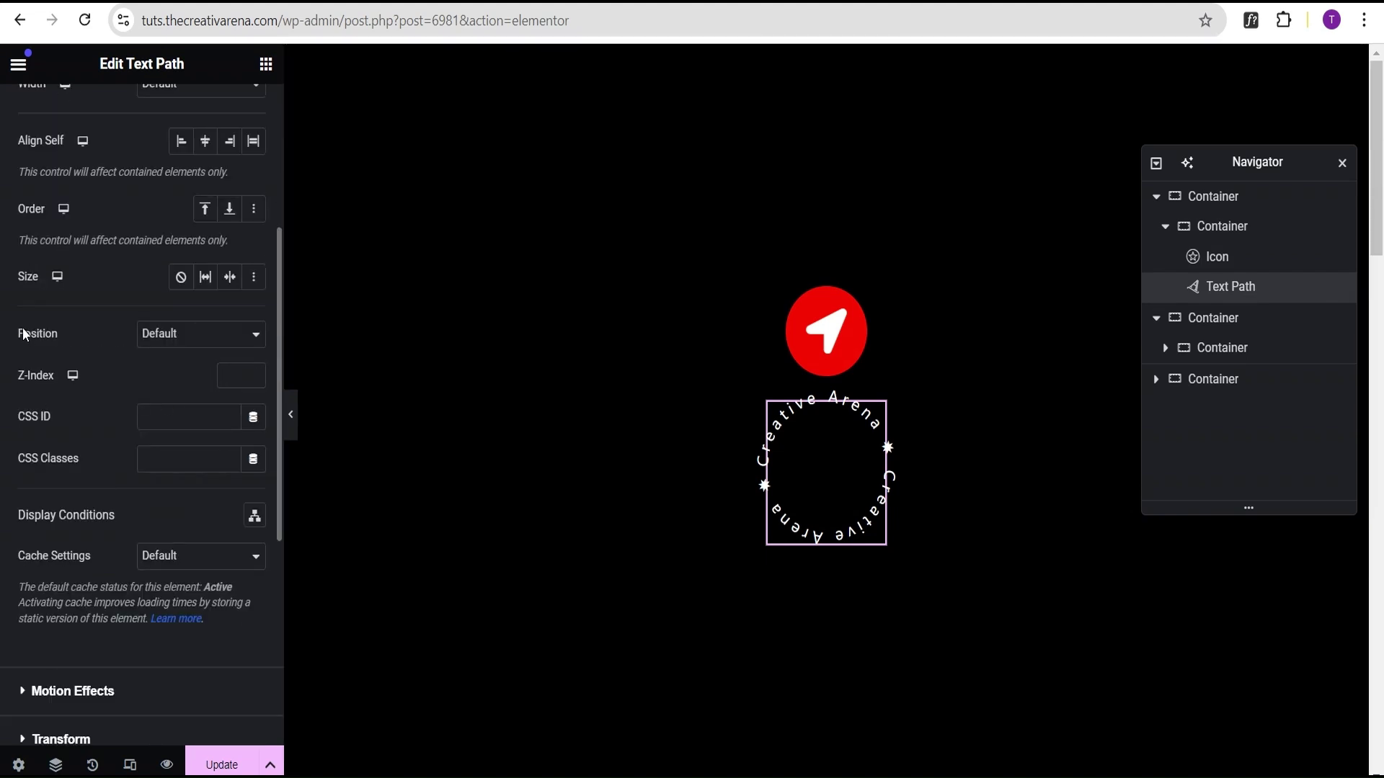
left_click(189, 344)
left_click(188, 383)
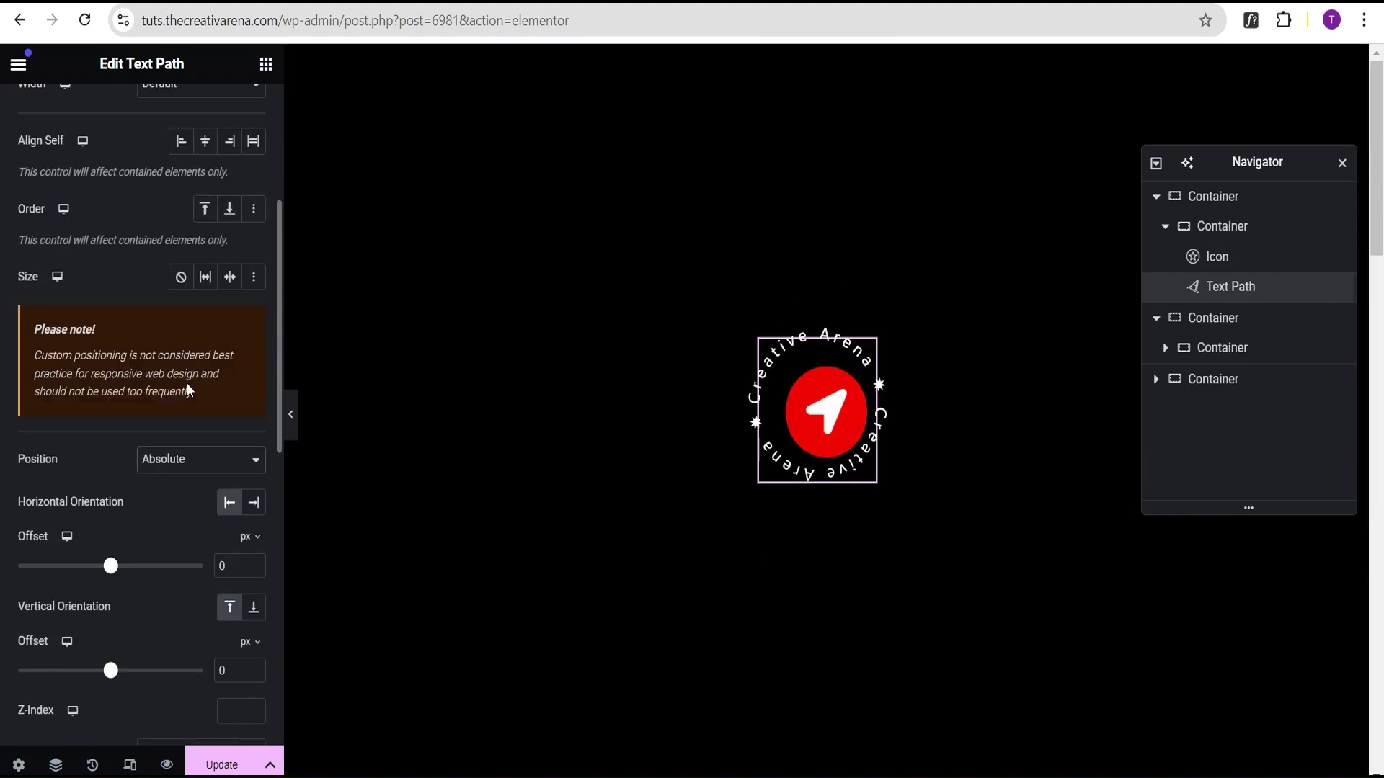
scroll(185, 512, "down", 2)
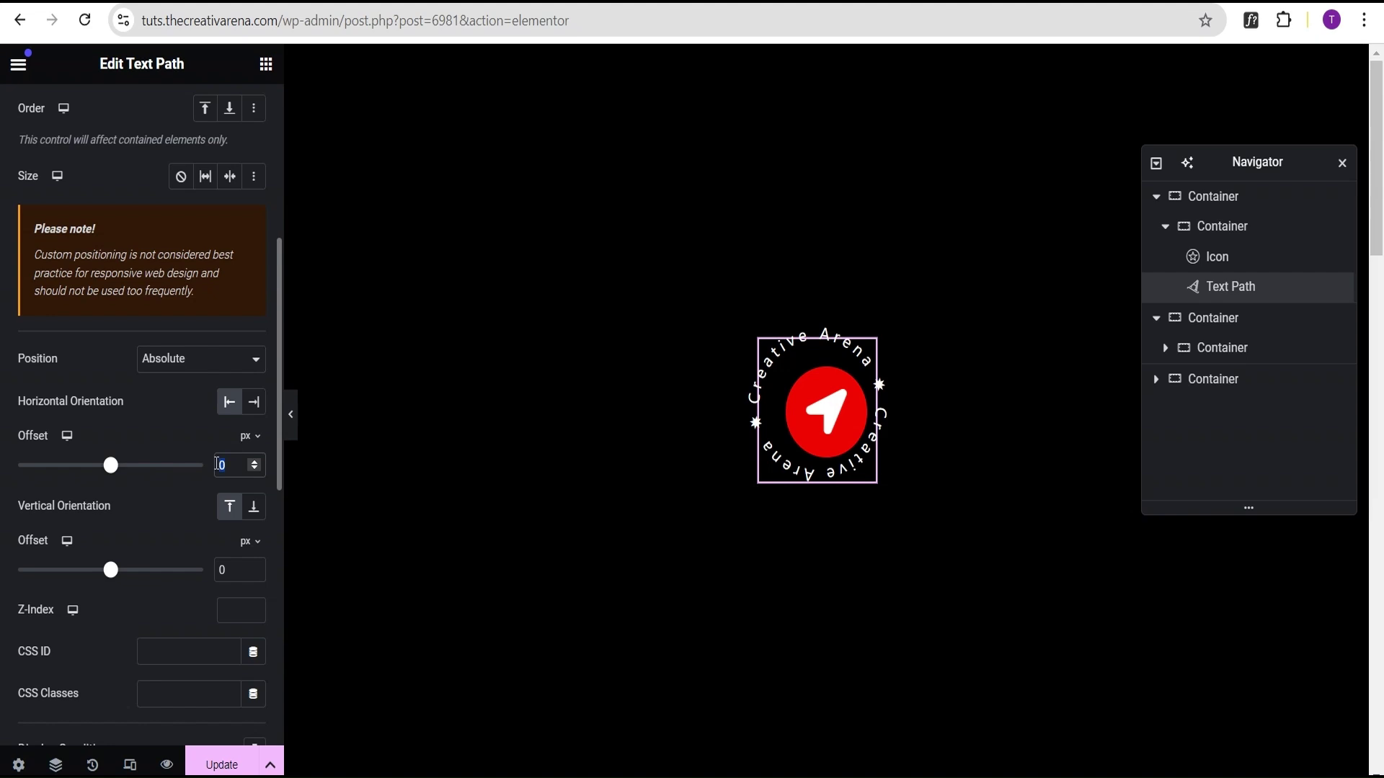
key("BackSpace")
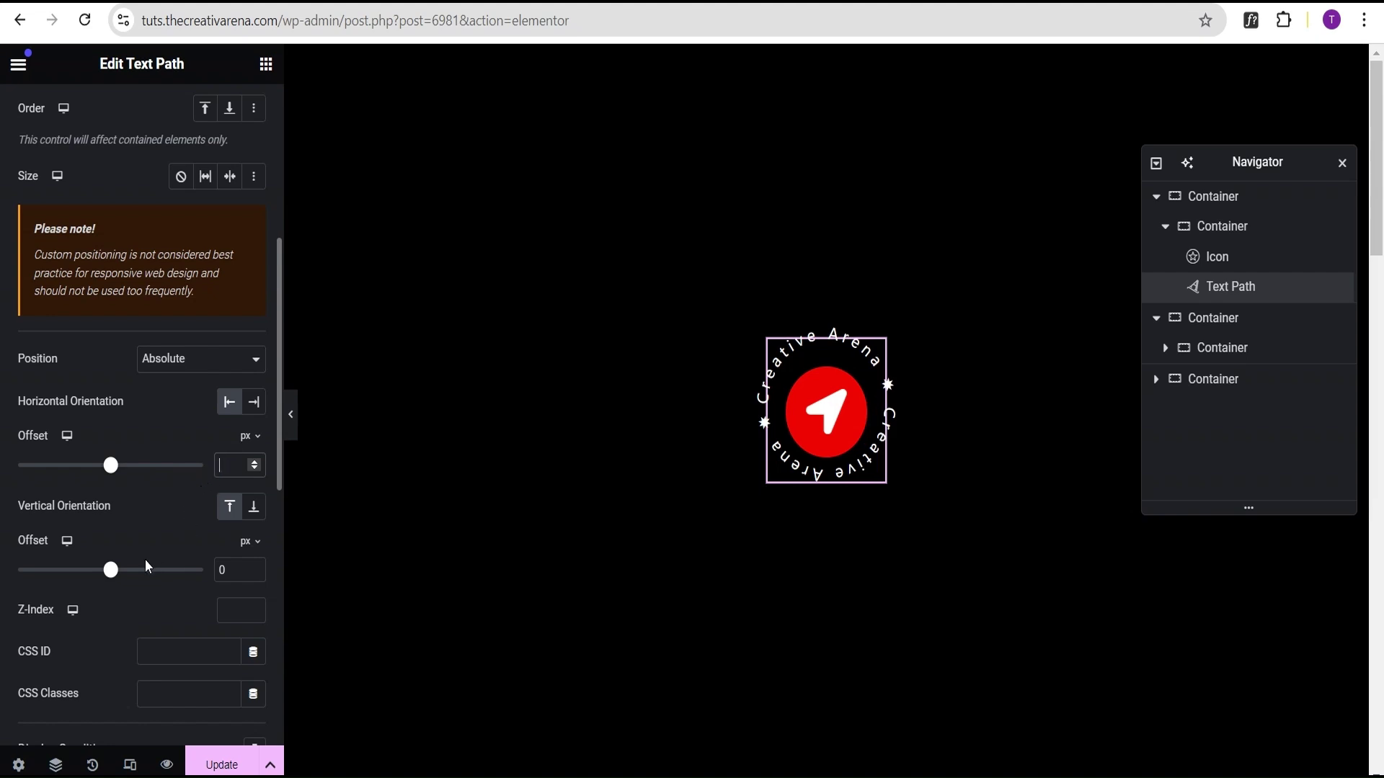
key("BackSpace")
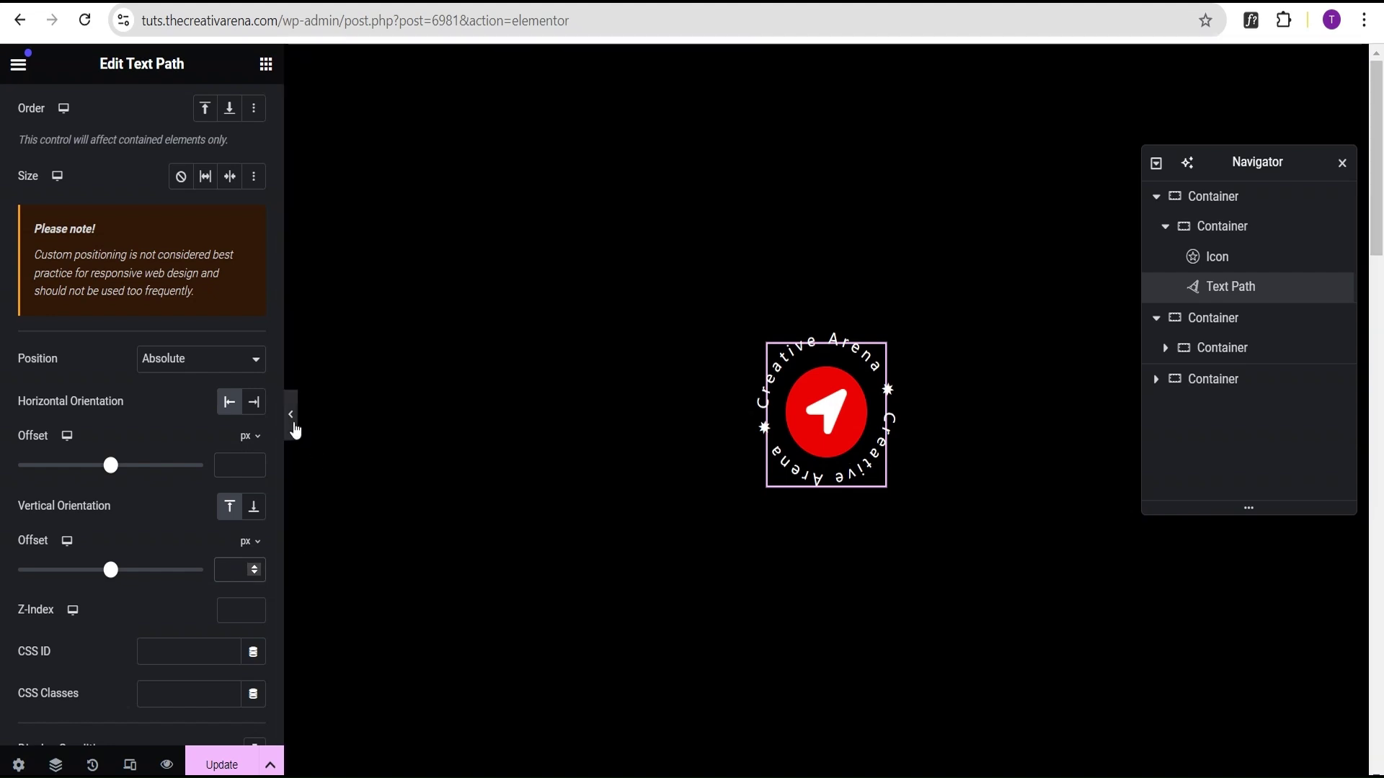
left_click(291, 418)
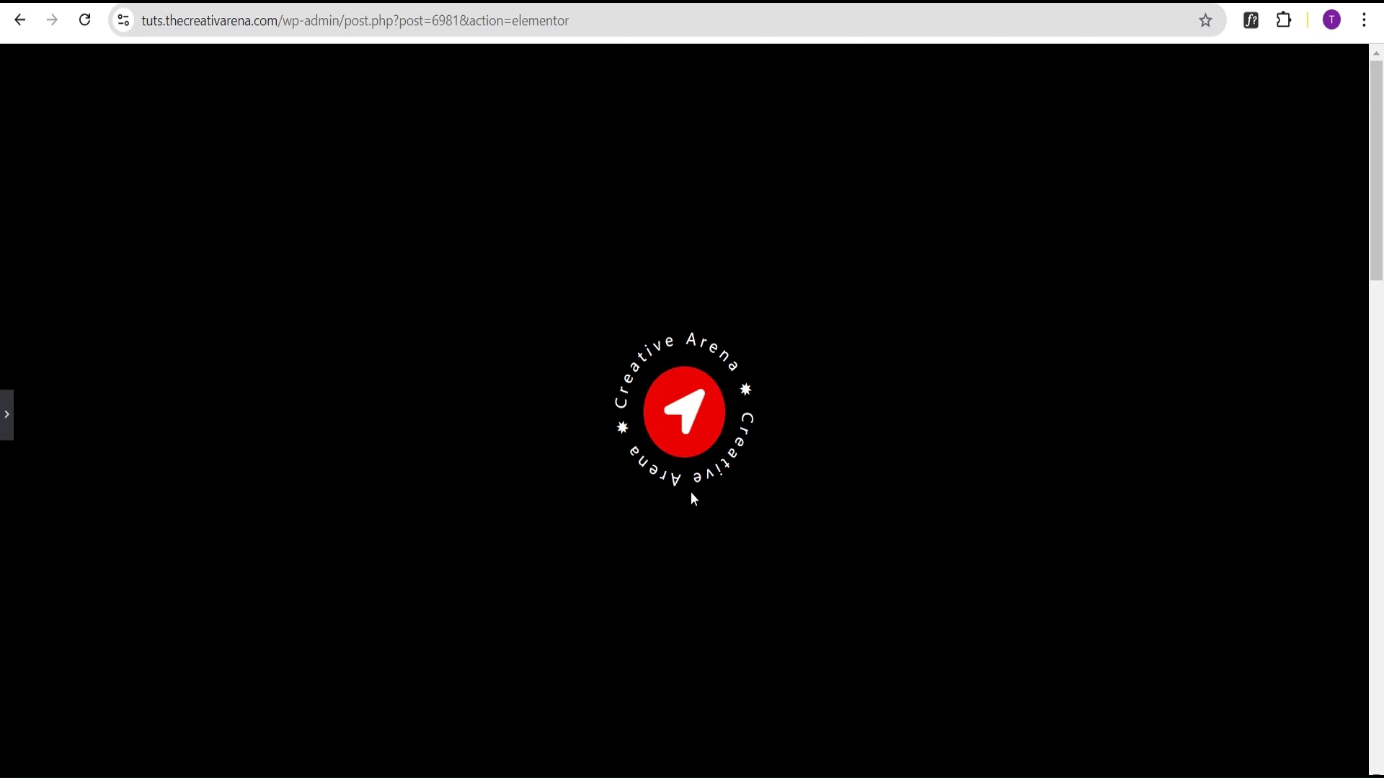
left_click(8, 421)
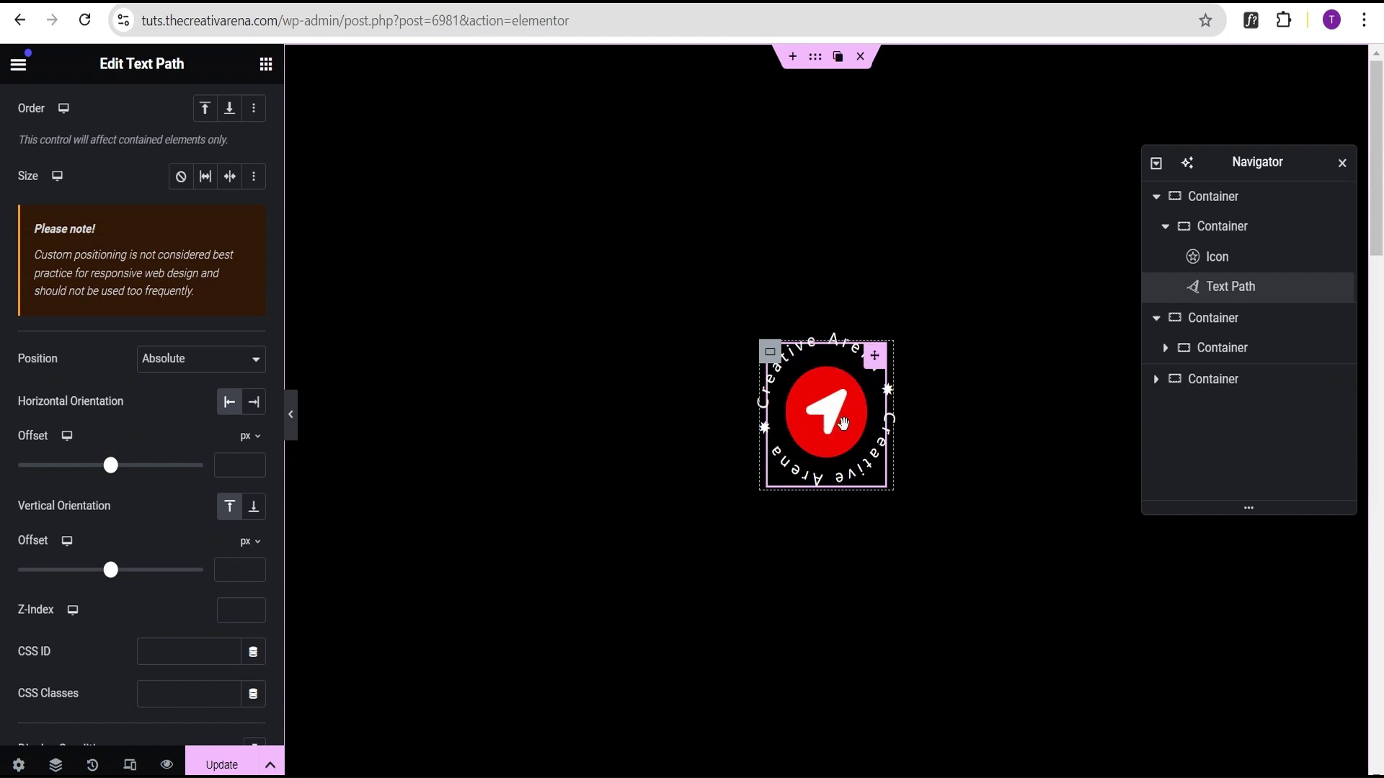
Give the arrow icon a Z-index of 10 and preview its hover effect.
left_click(1230, 264)
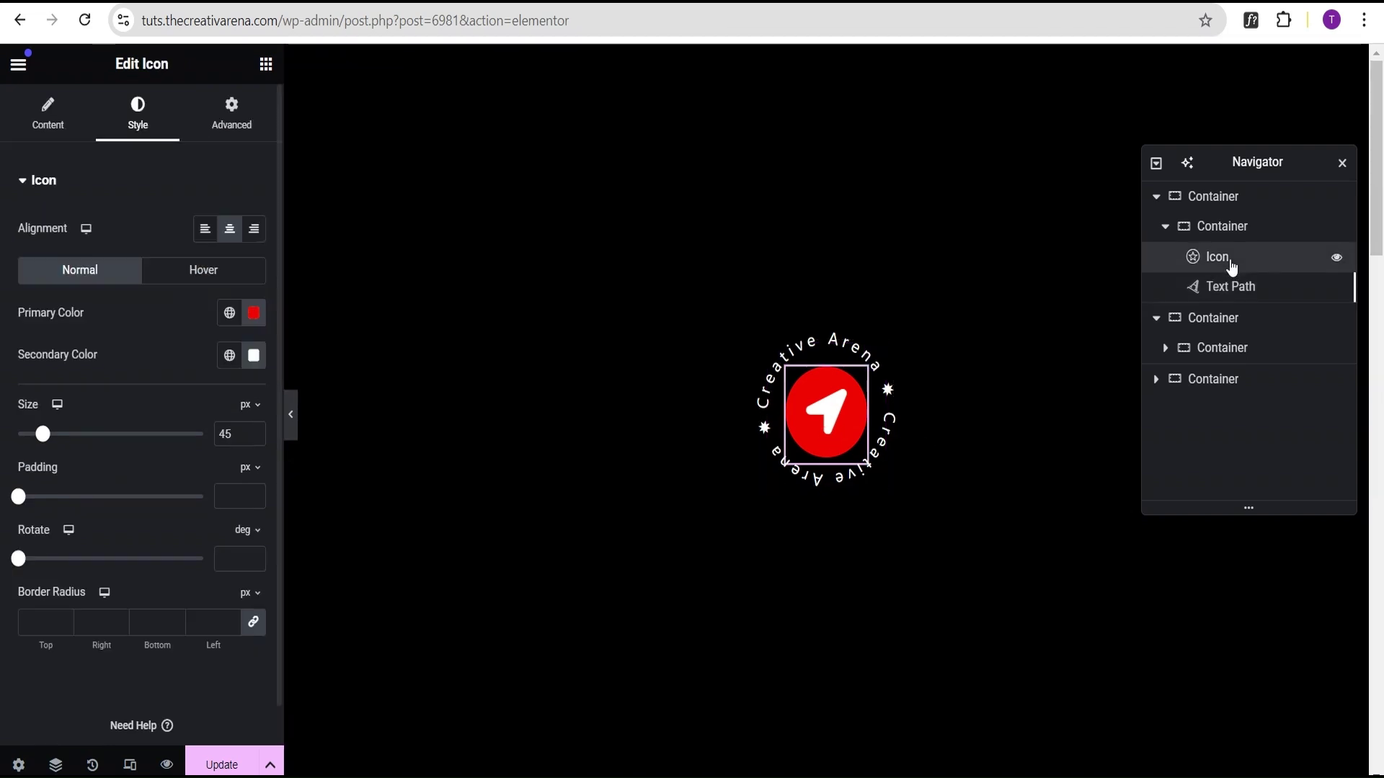
left_click(235, 124)
scroll(219, 293, "down", 3)
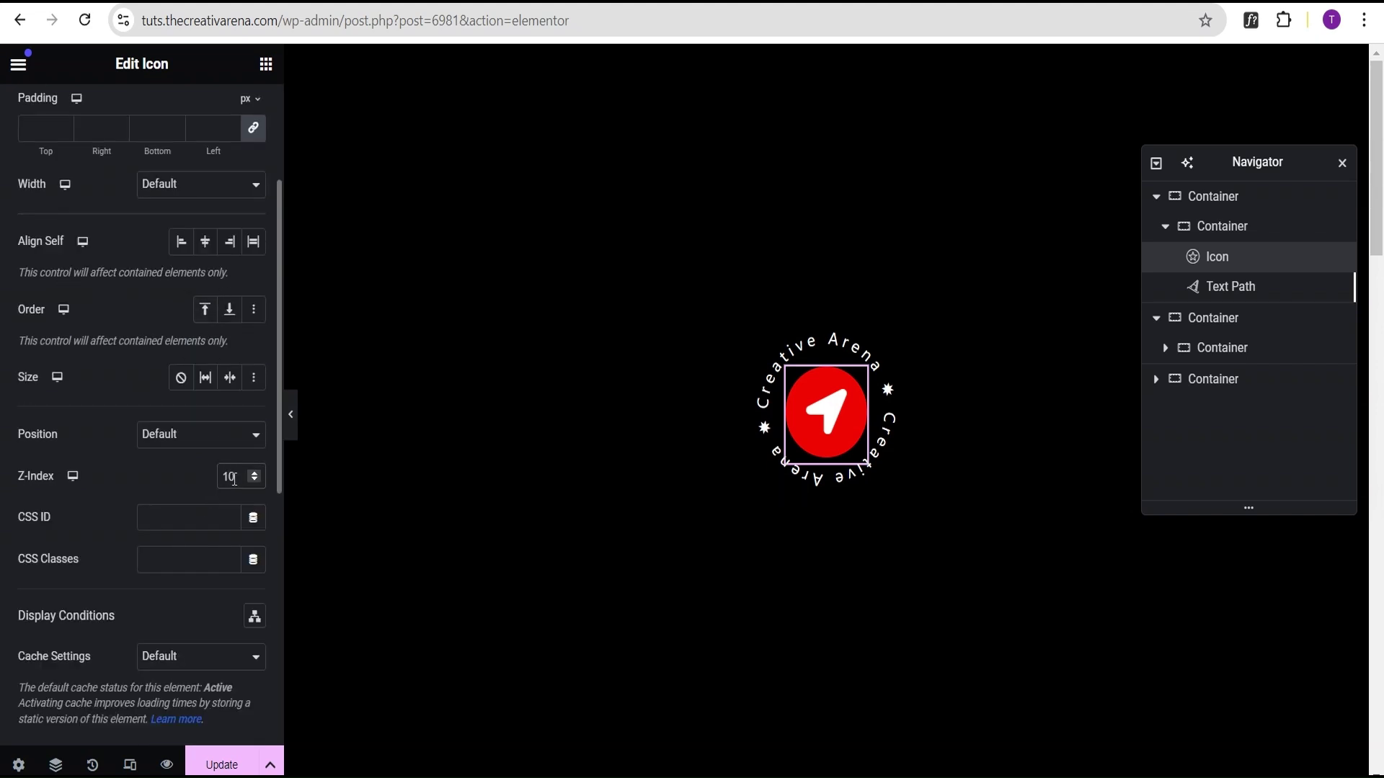
left_click(292, 419)
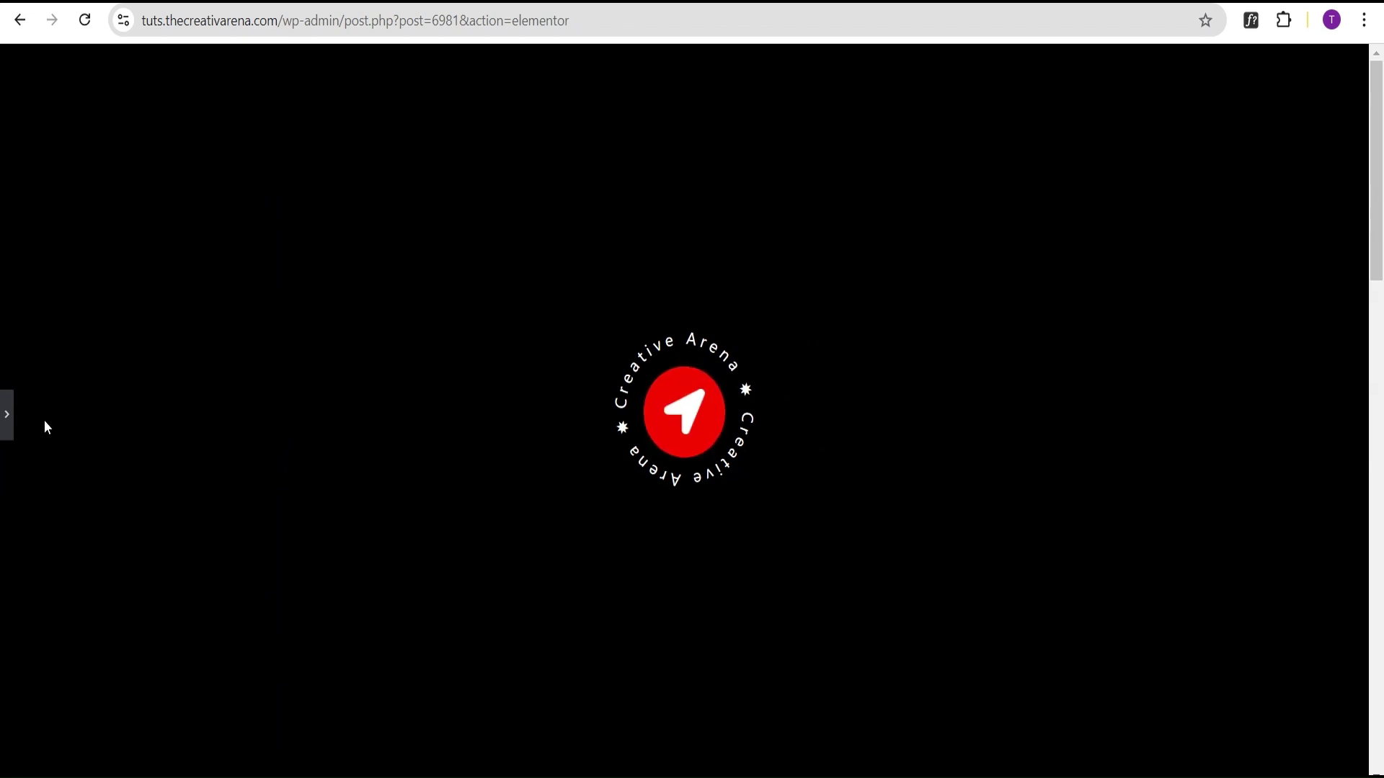
left_click(3, 429)
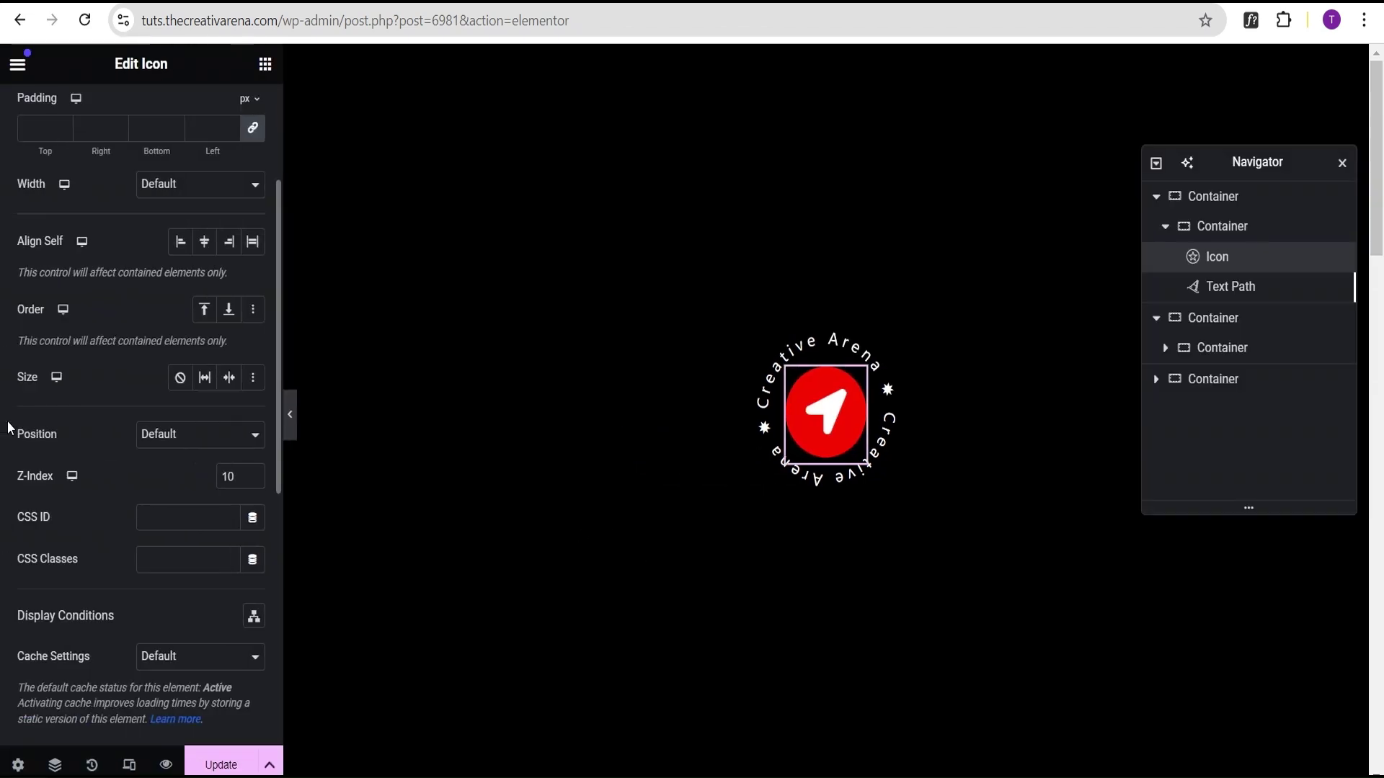
Turn on Scrolling Effects for the circular text under Advanced > Motion Effects.
left_click(1284, 298)
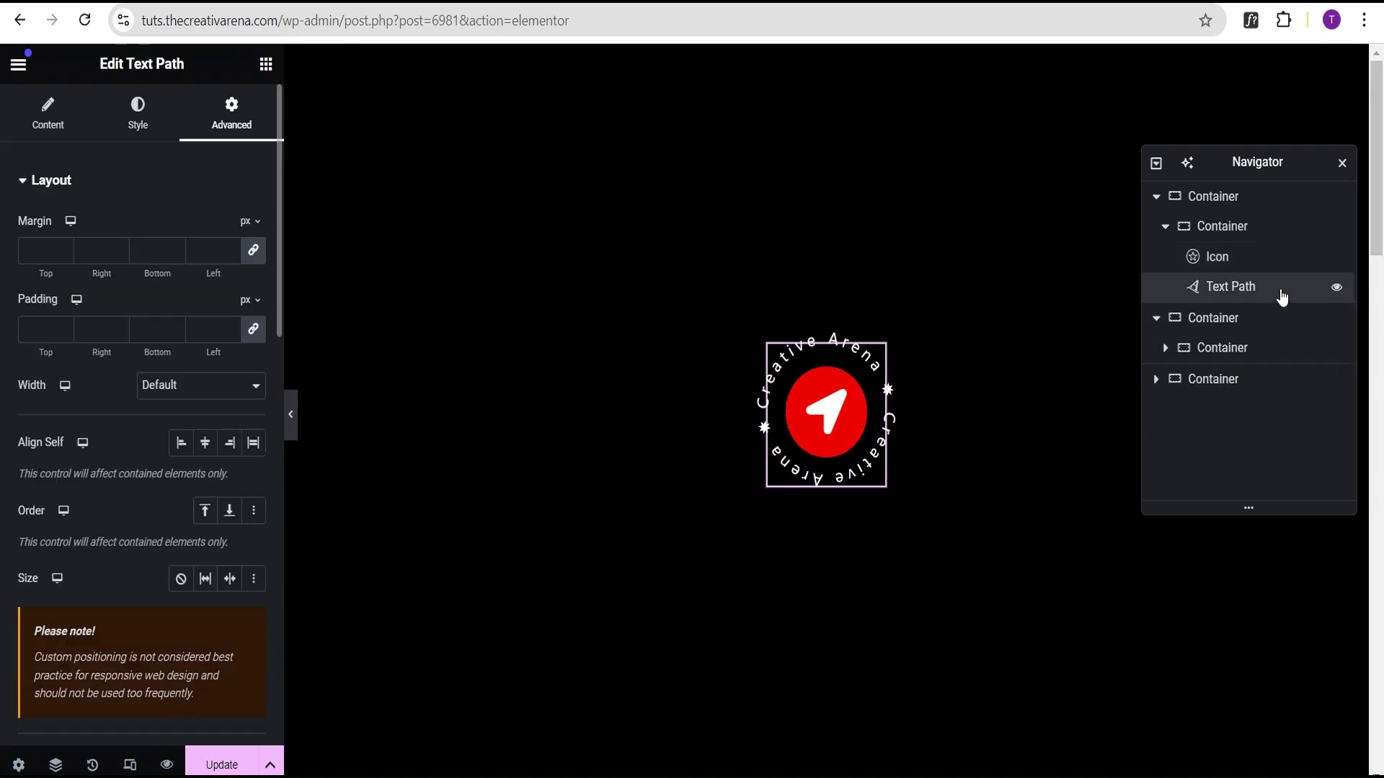
left_click(195, 186)
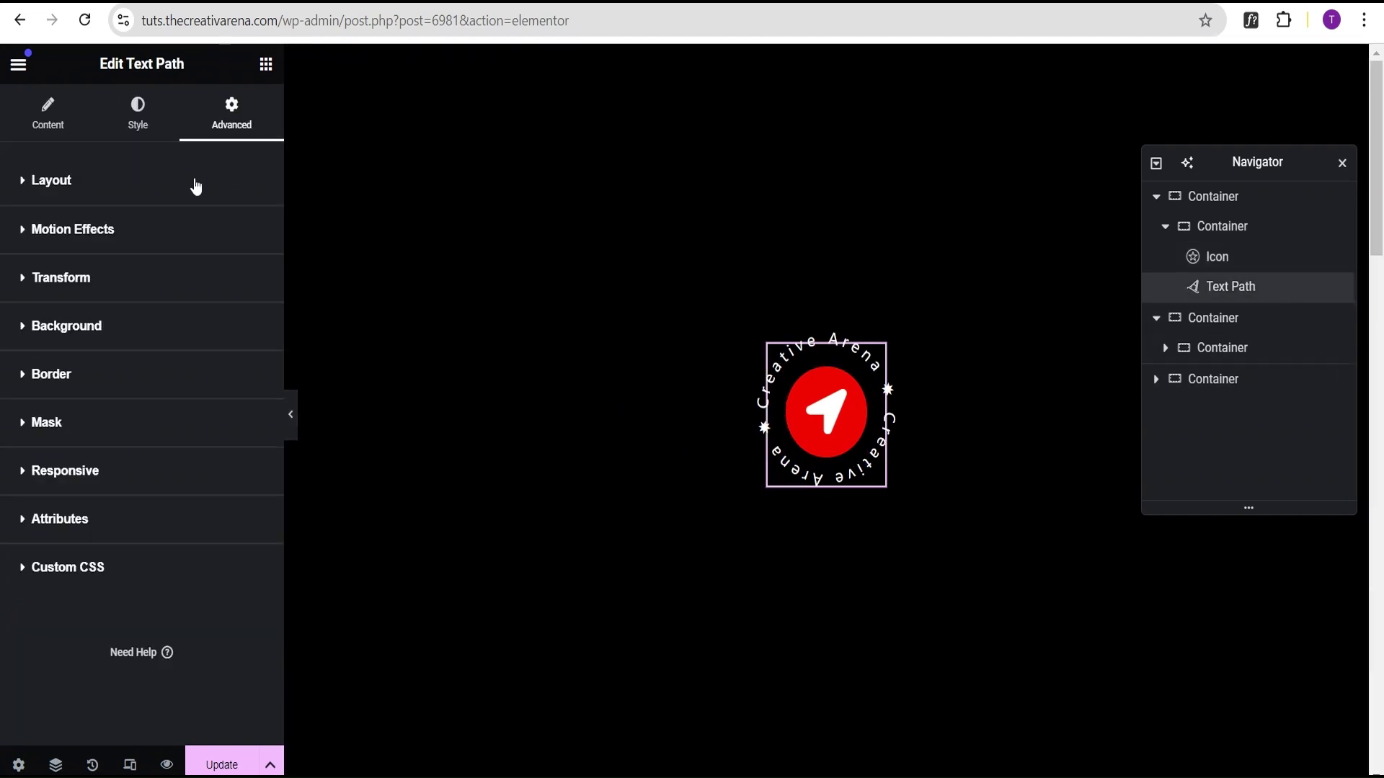
left_click(165, 229)
left_click(241, 275)
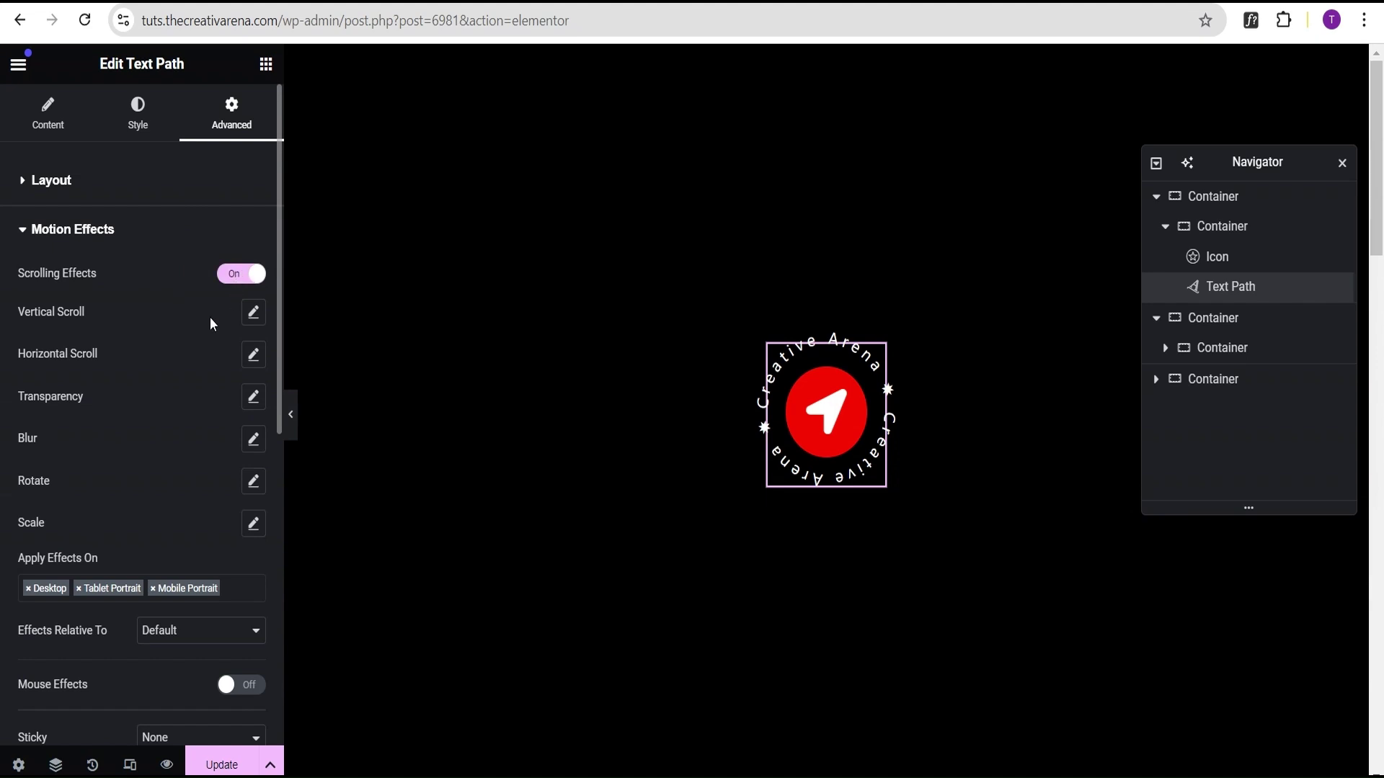
Set the Rotate scrolling effect to To Left with speed 1.1.
left_click(253, 481)
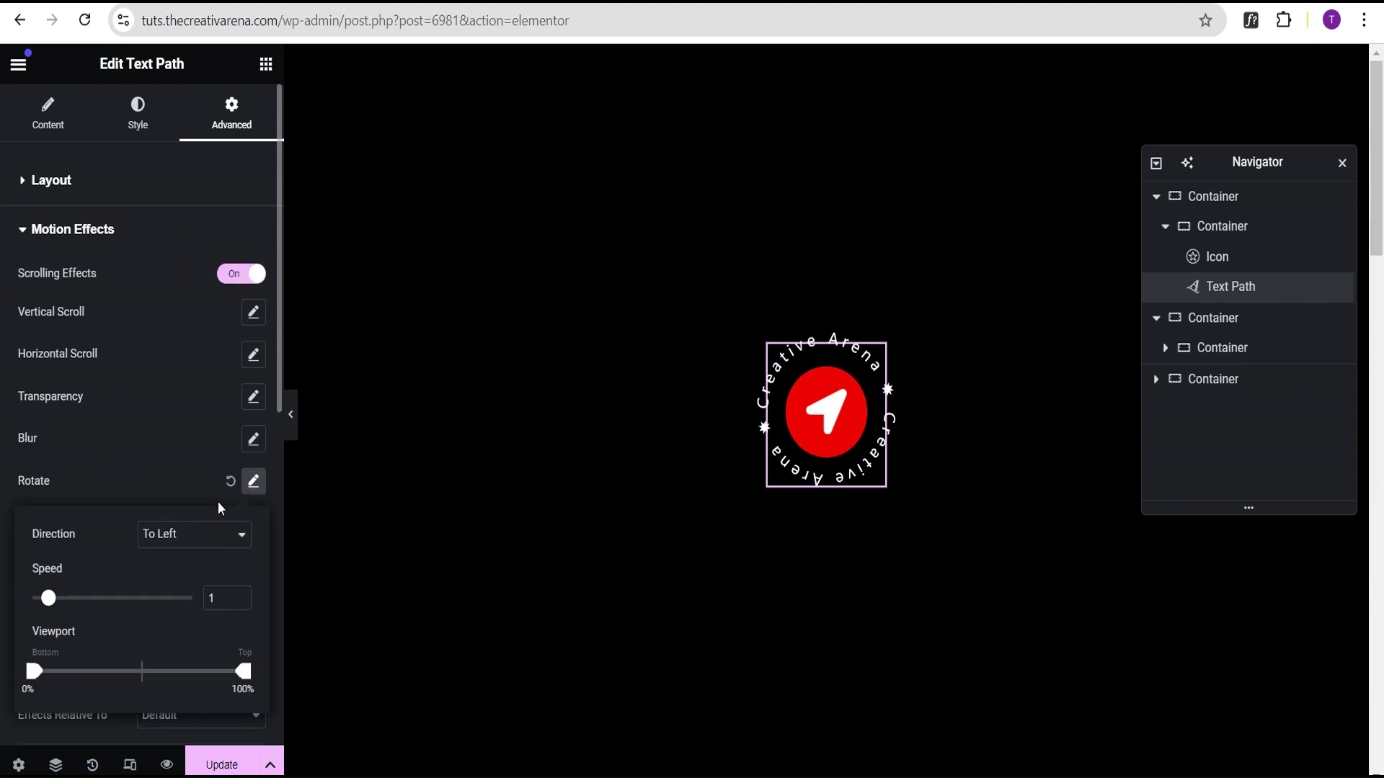
scroll(196, 487, "down", 3)
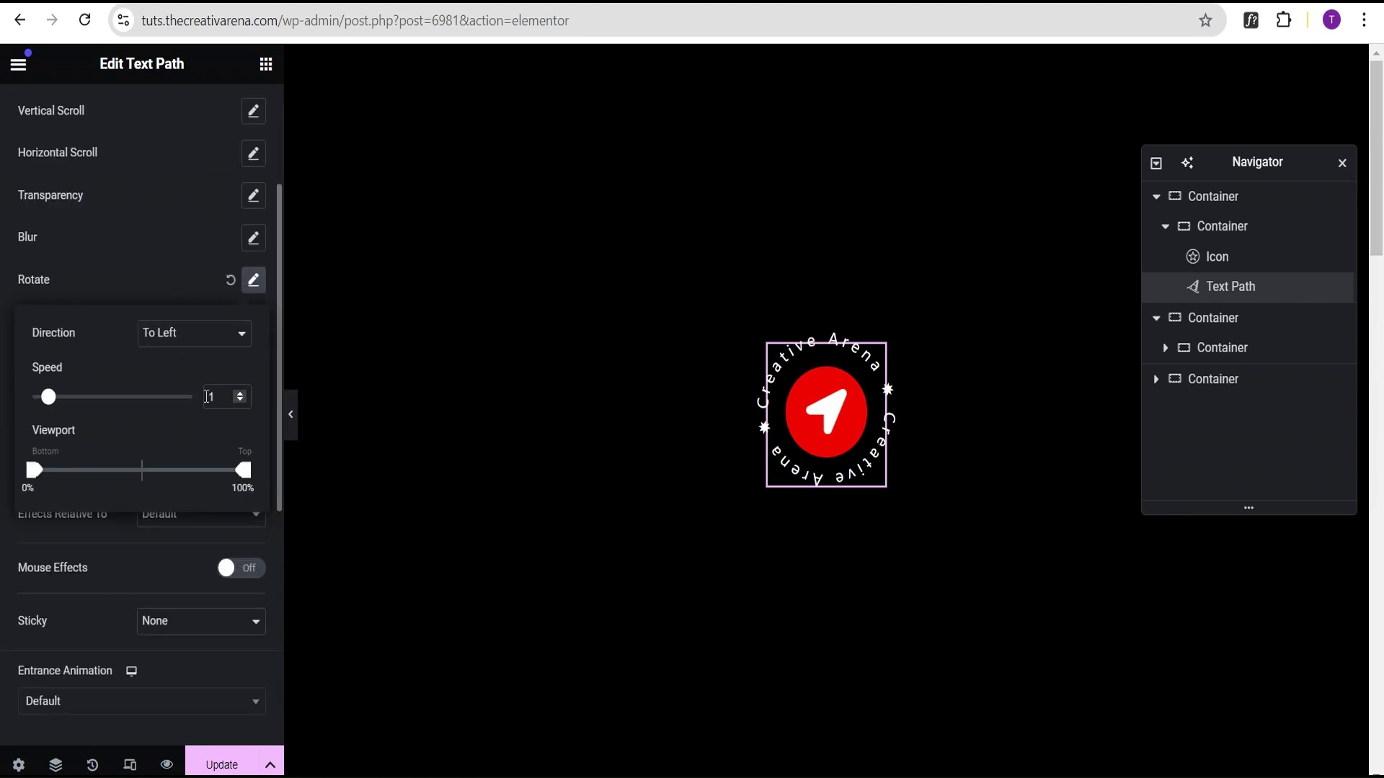
left_click(241, 394)
left_click(138, 267)
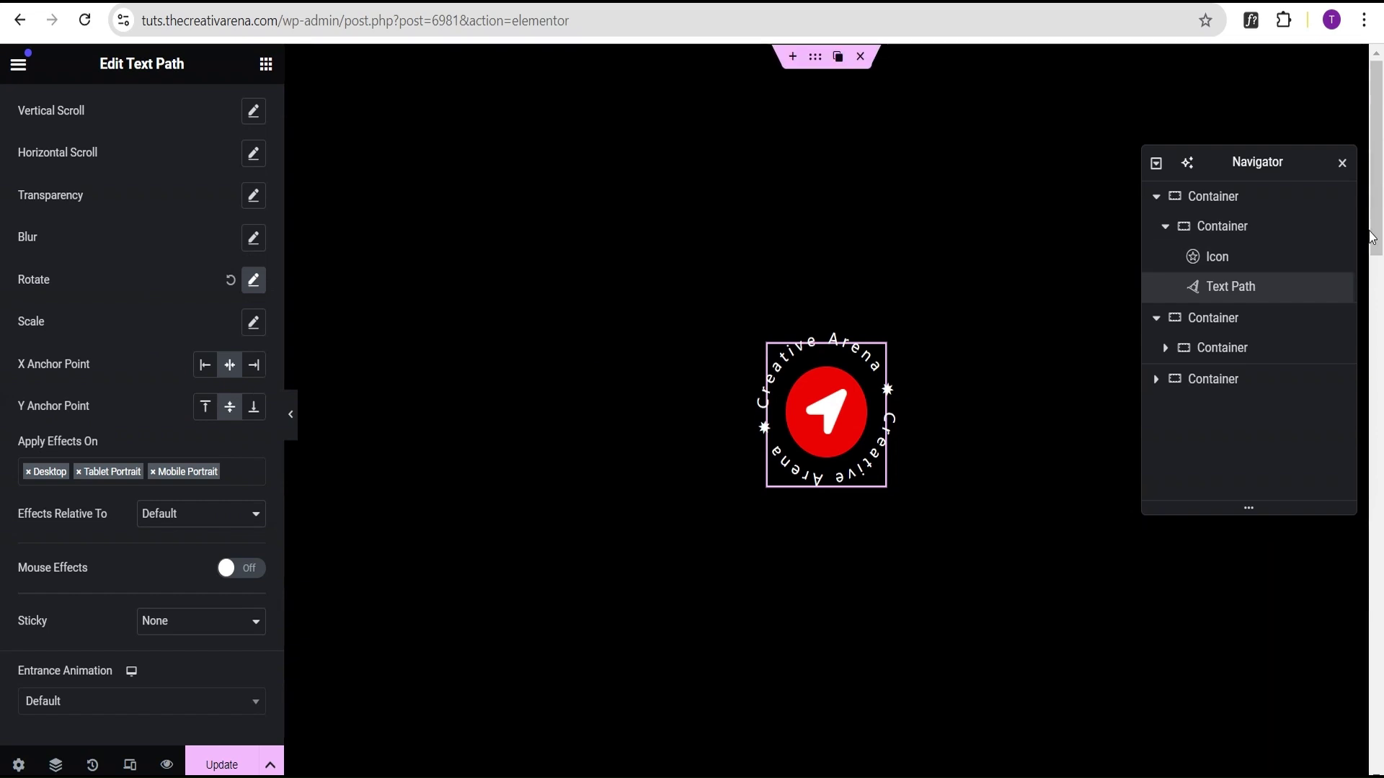
mouse_move(1381, 215)
left_mouse_down()
mouse_move(1382, 289)
mouse_move(1382, 226)
left_mouse_up()
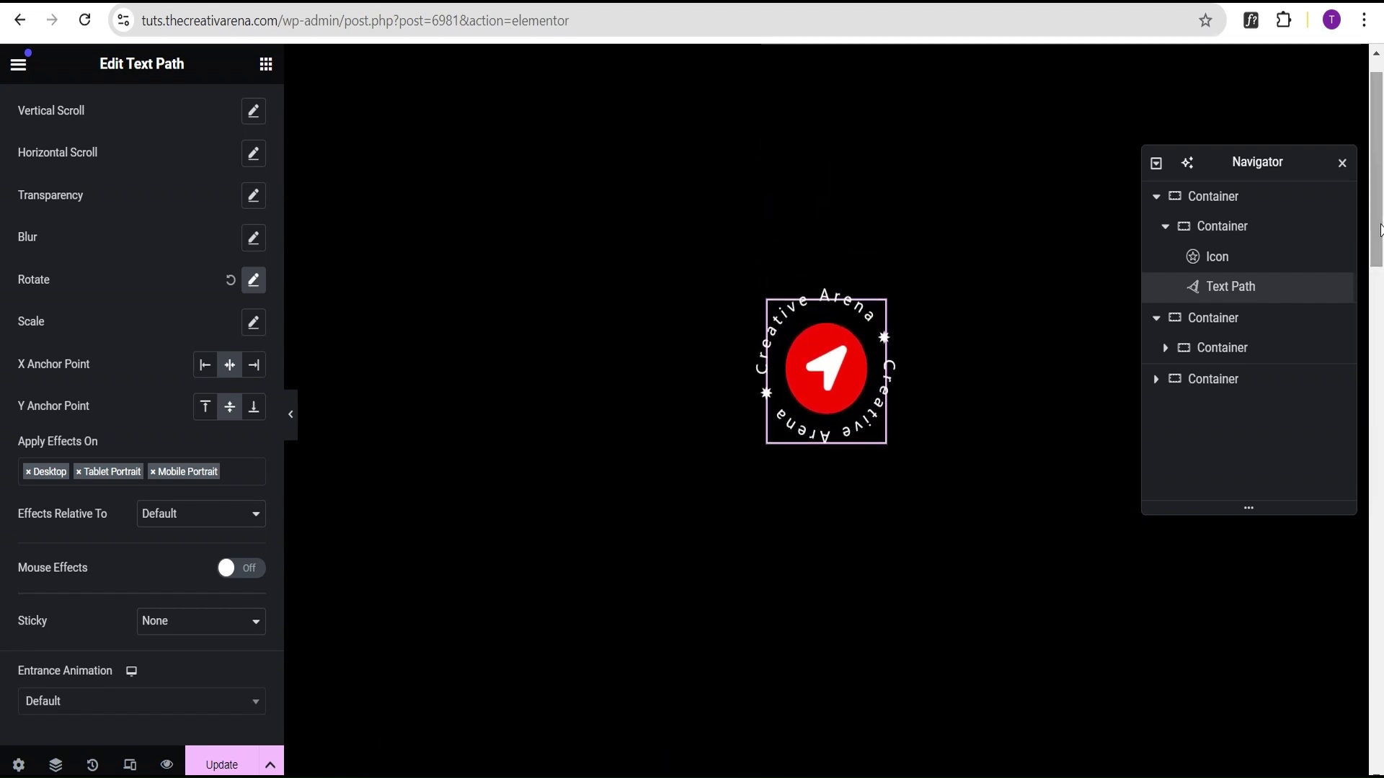
scroll(152, 270, "up", 3)
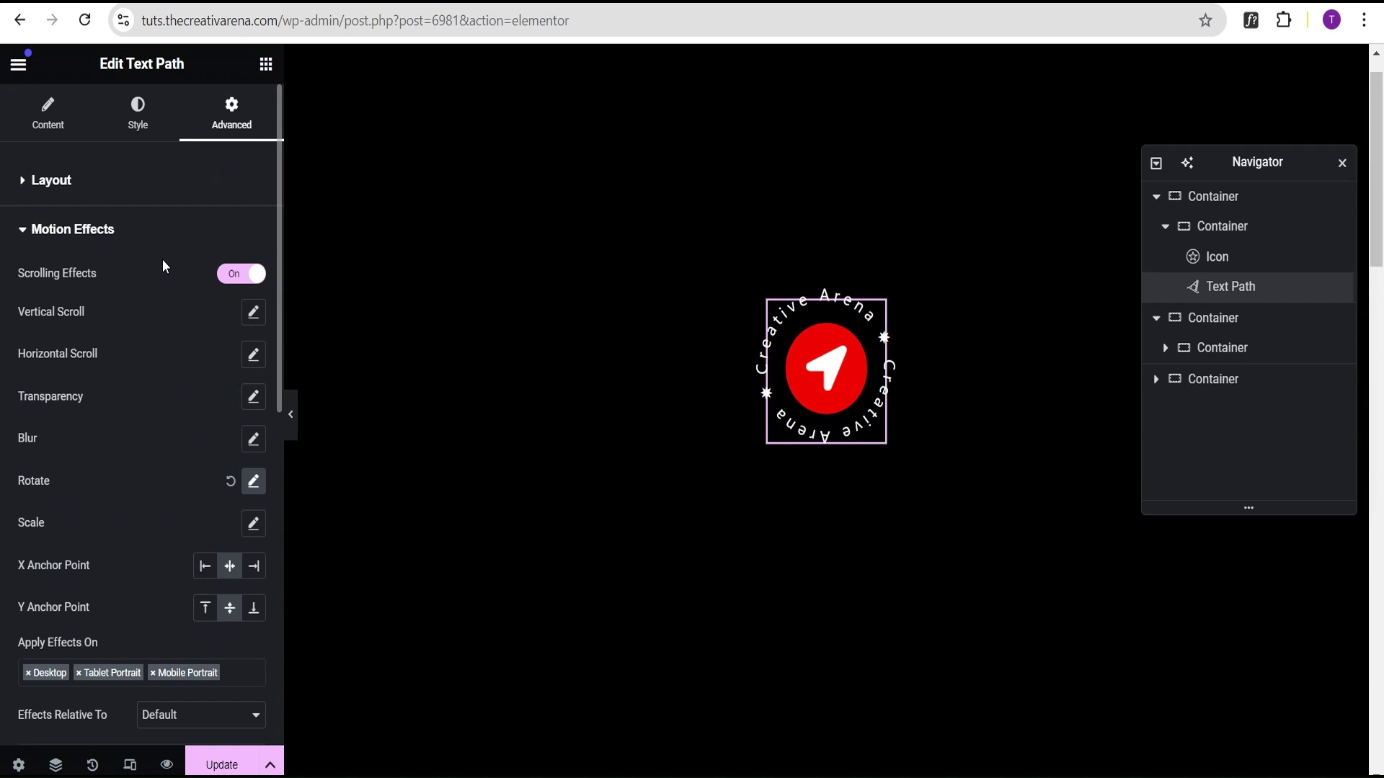
Paste rotate keyframes into the text's Custom CSS for an infinite 25s linear 0–360deg spin.
left_click(215, 224)
left_click(139, 564)
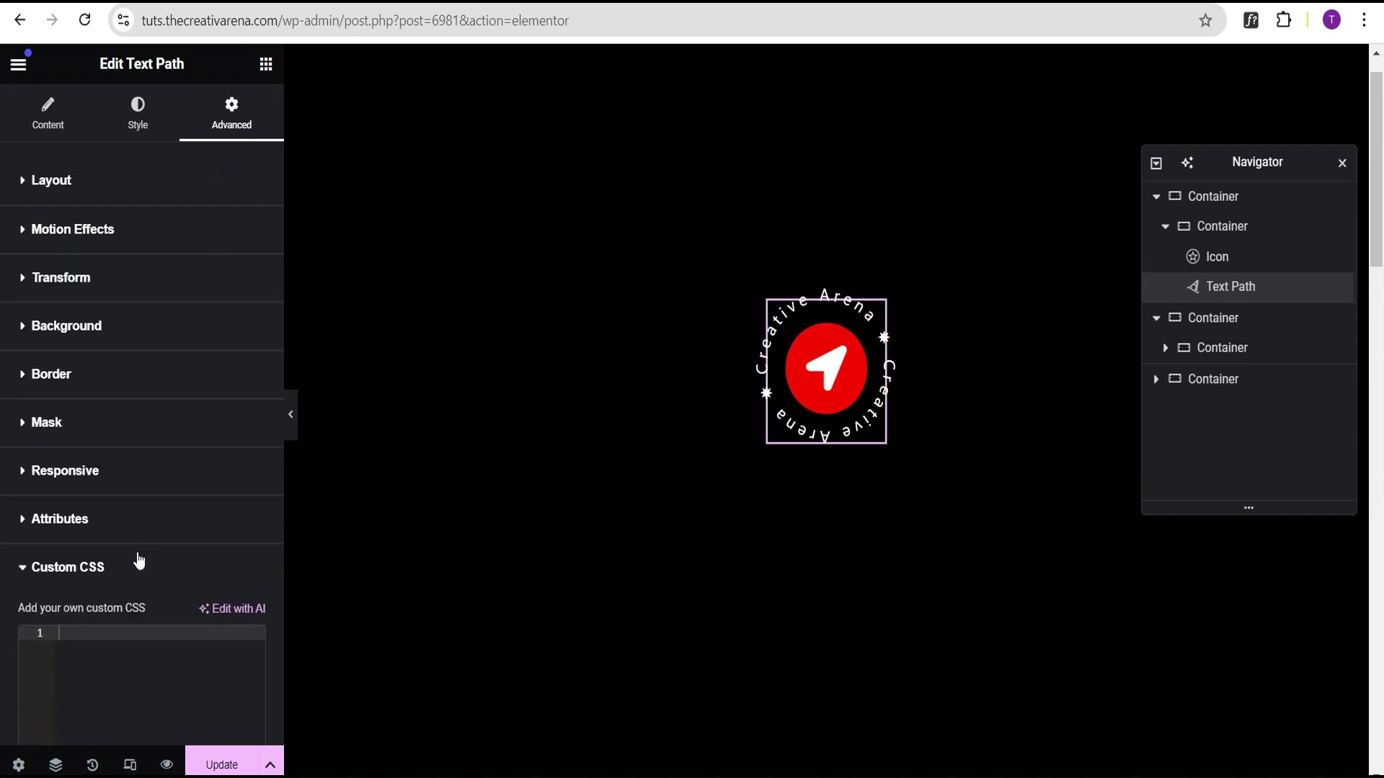
scroll(145, 557, "down", 3)
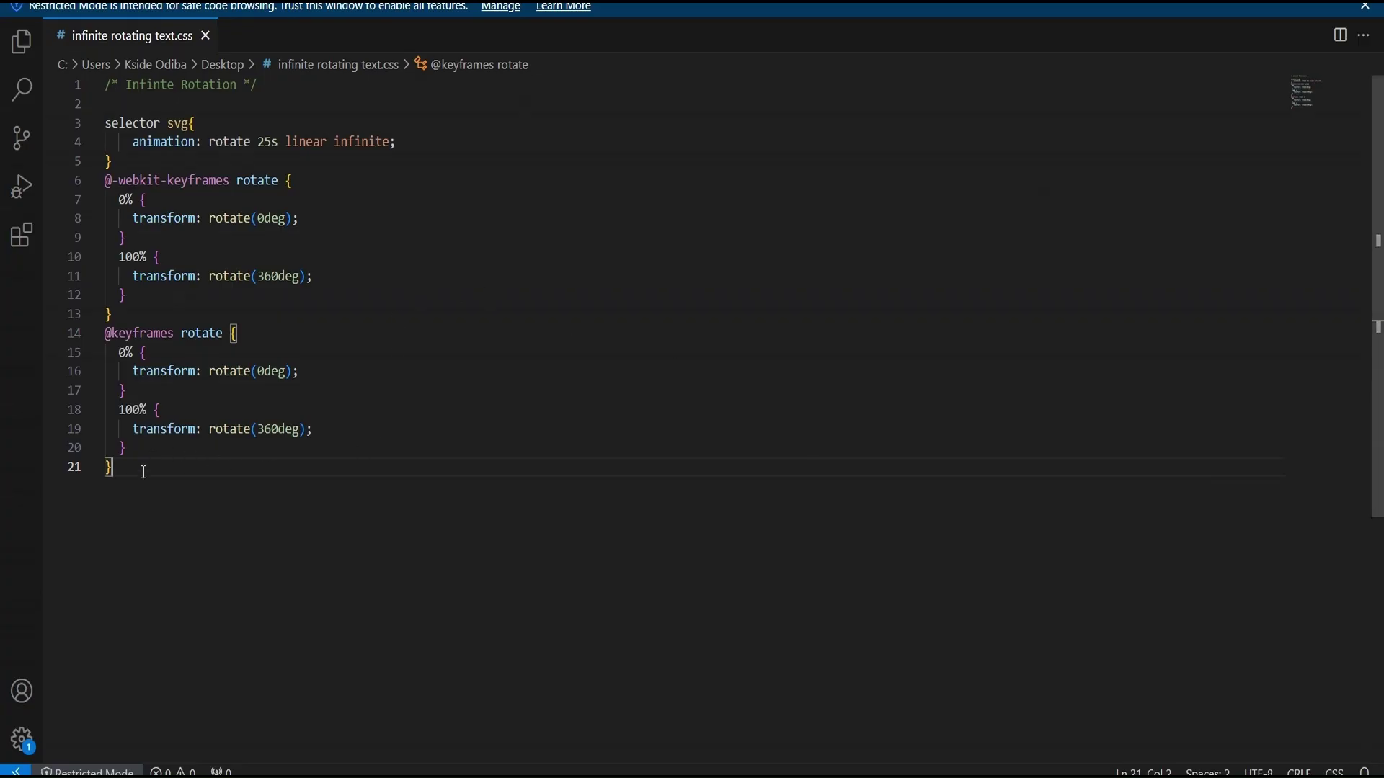
left_click_drag(144, 472, 103, 81)
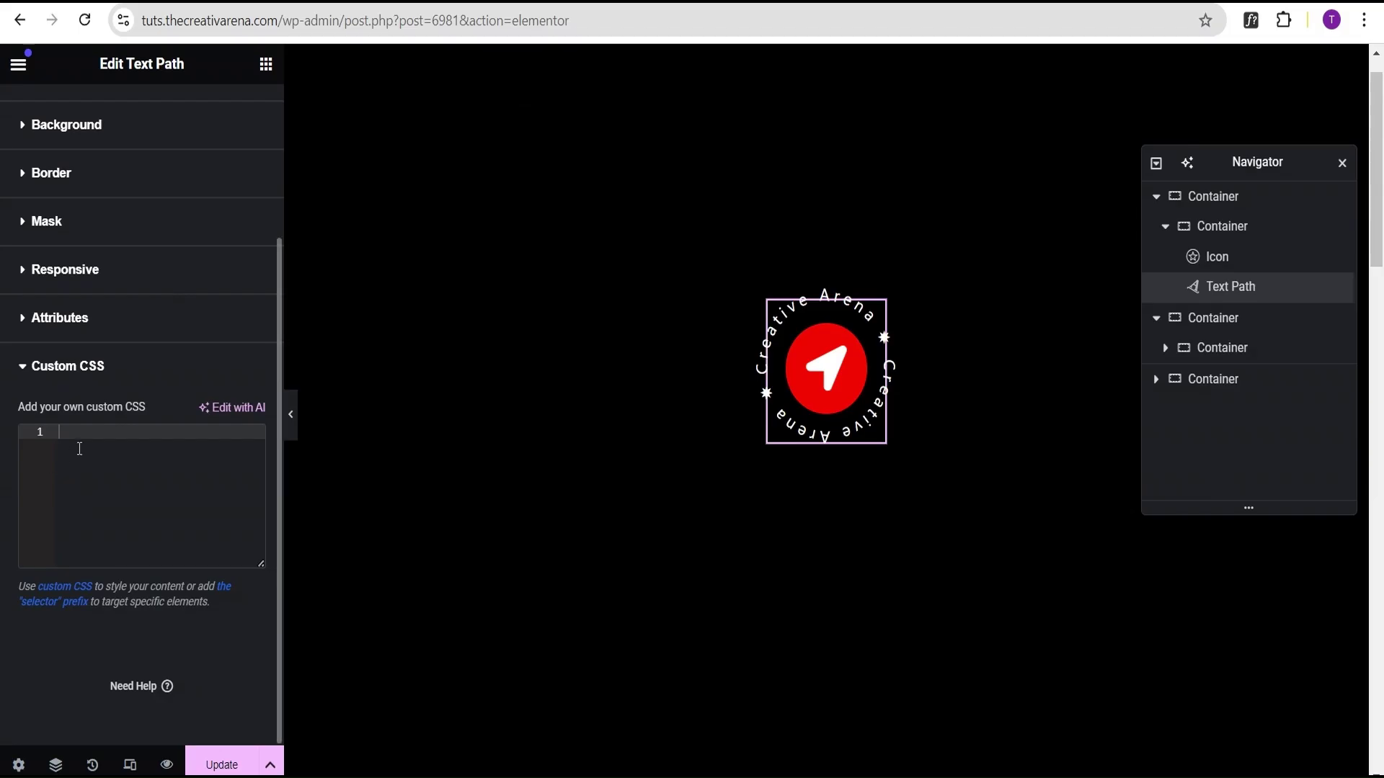
type("/* Infinte Rotation */  selector svg{     animation: rotate 25s linear infinite; } @-webkit-keyframes rotate {   0% {     transform: rotate(0deg);   }   100% {     transform: rotate(360deg);   } } @keyframes rotate {   0% {     transform: rotate(0deg);   }   100% {     transform: rotate(360deg);   } }")
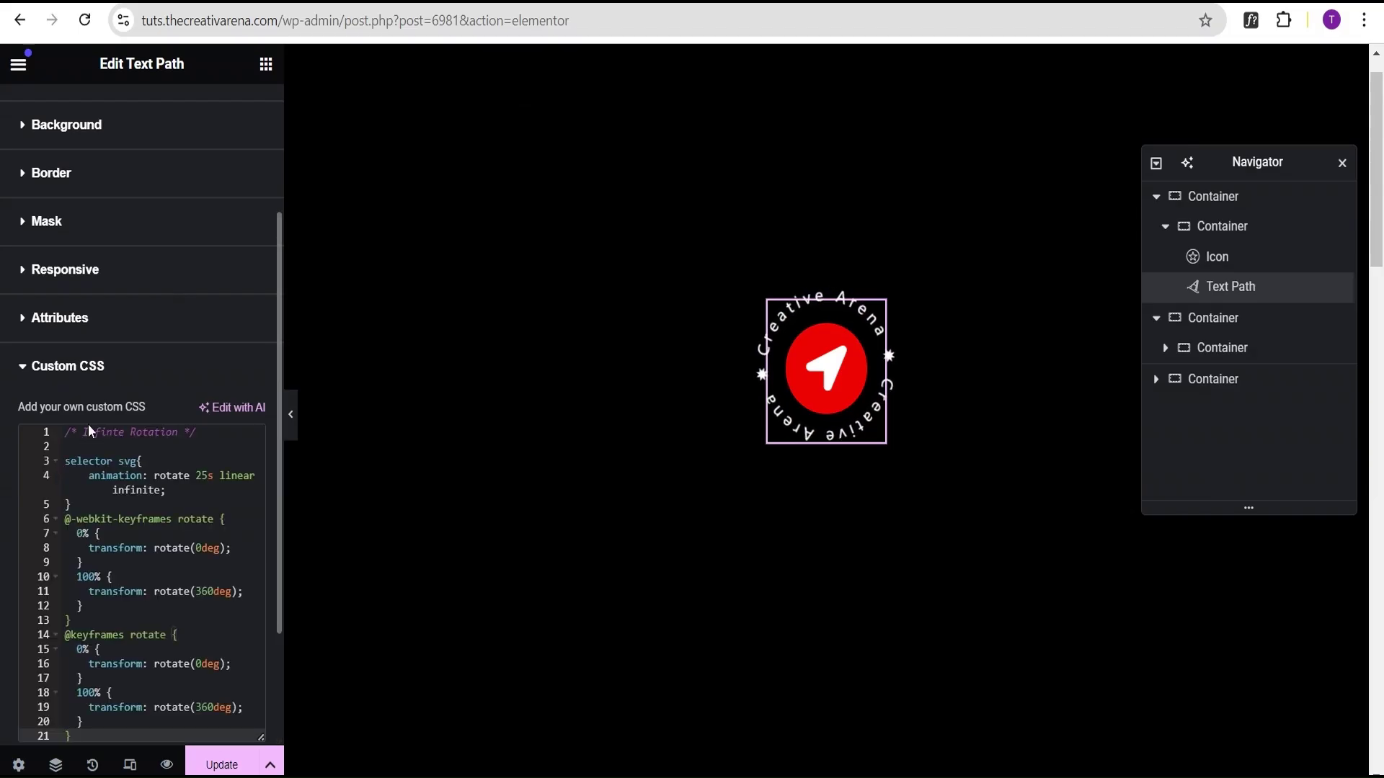
left_click(208, 475)
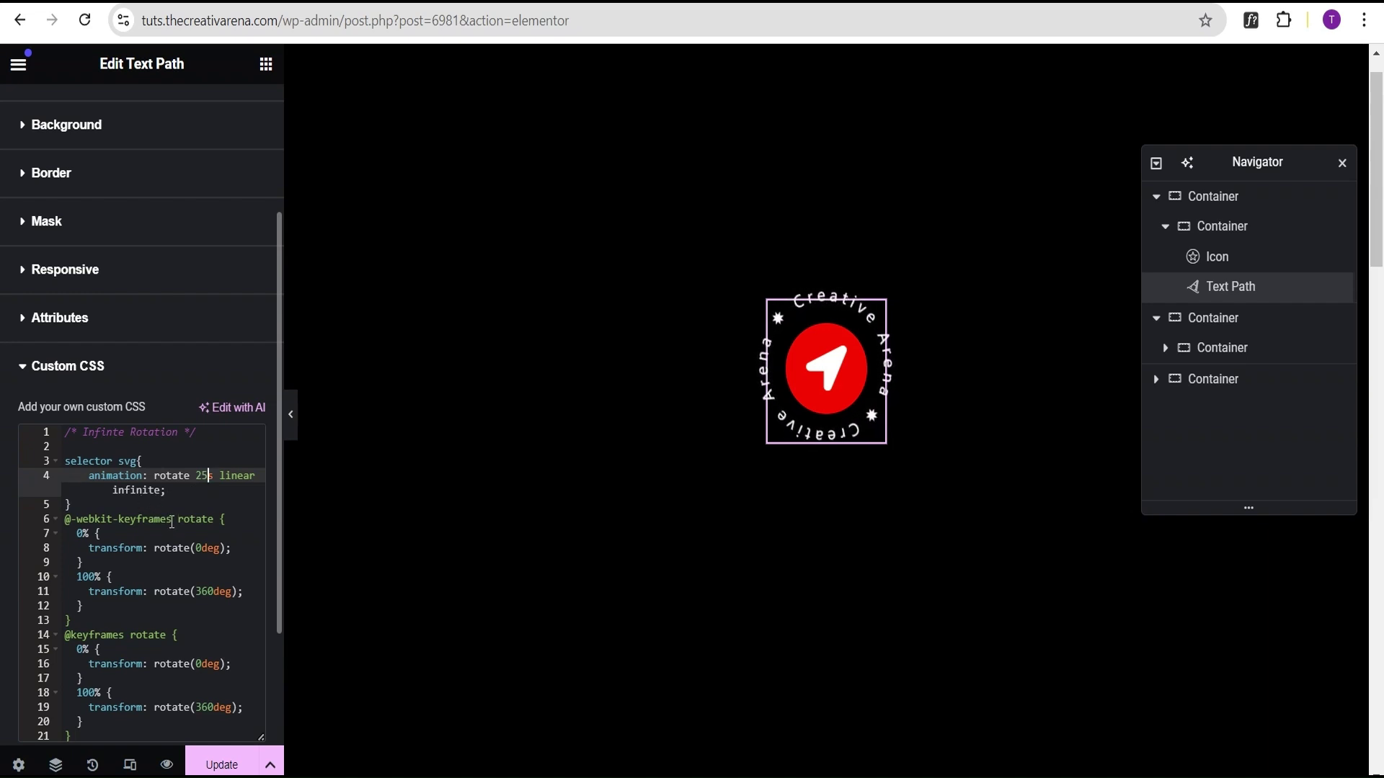
left_click(291, 415)
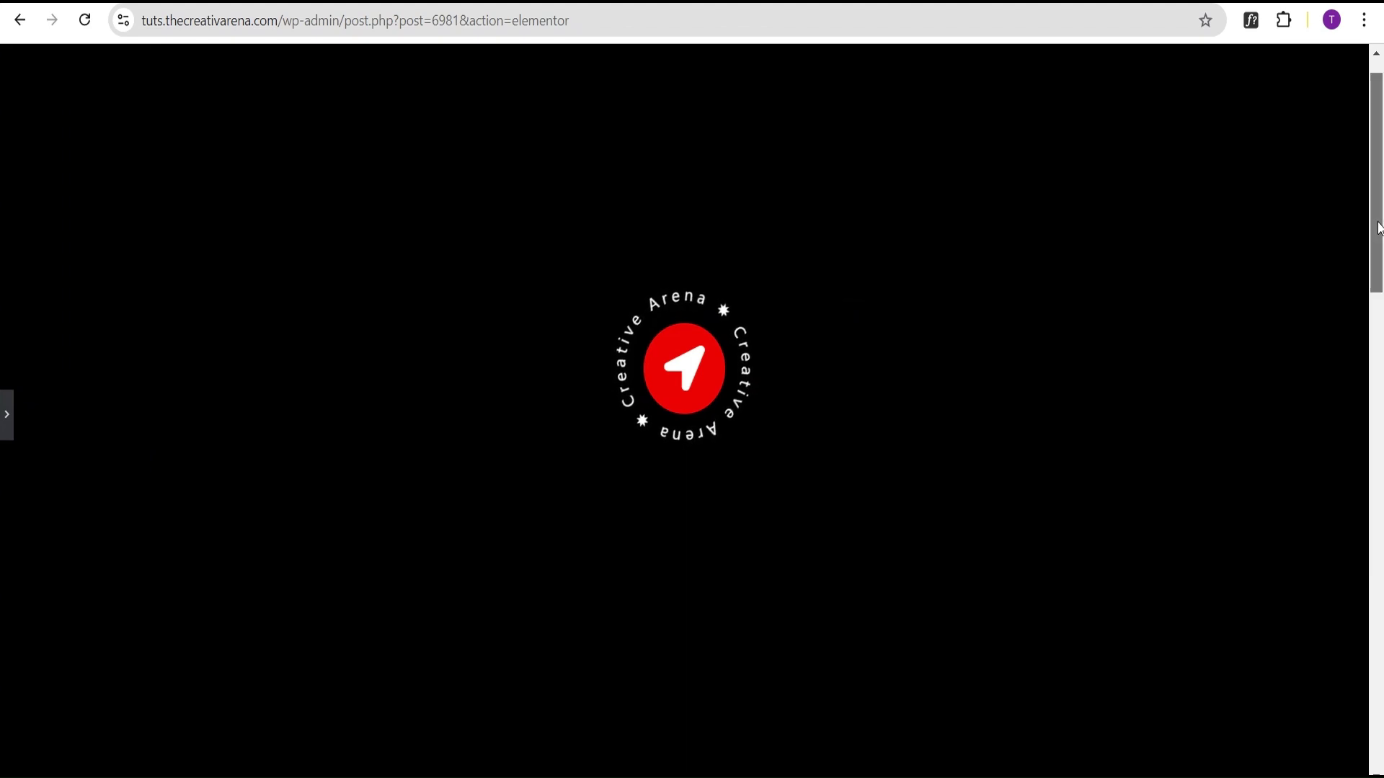
Scroll the full preview to watch the ring spin around the arrow, then restore the editor.
mouse_move(1379, 228)
left_mouse_down()
mouse_move(1379, 287)
mouse_move(1379, 216)
mouse_move(1378, 294)
mouse_move(1378, 235)
left_mouse_up()
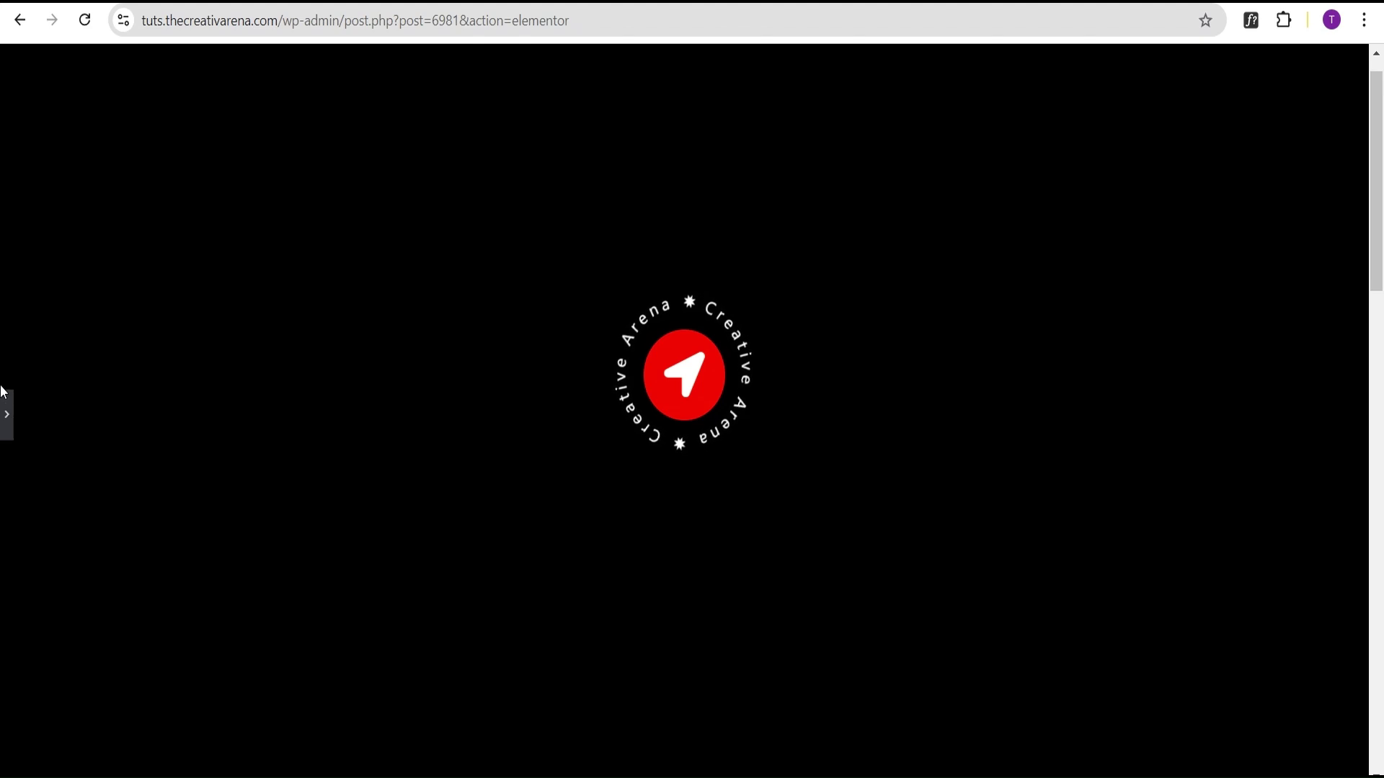
left_click(7, 418)
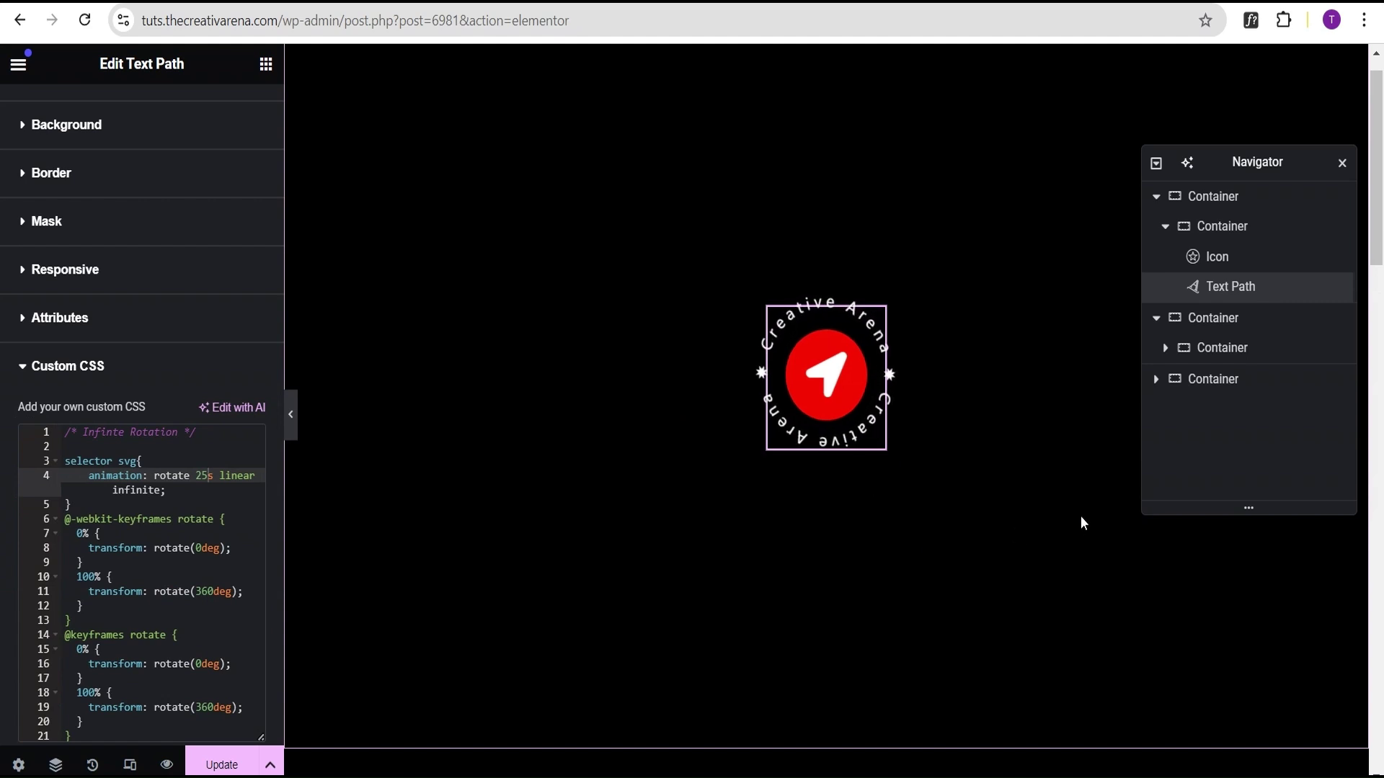
Set the badge container's HTML Tag to 'a (link)' with its link address #.
left_click(1222, 234)
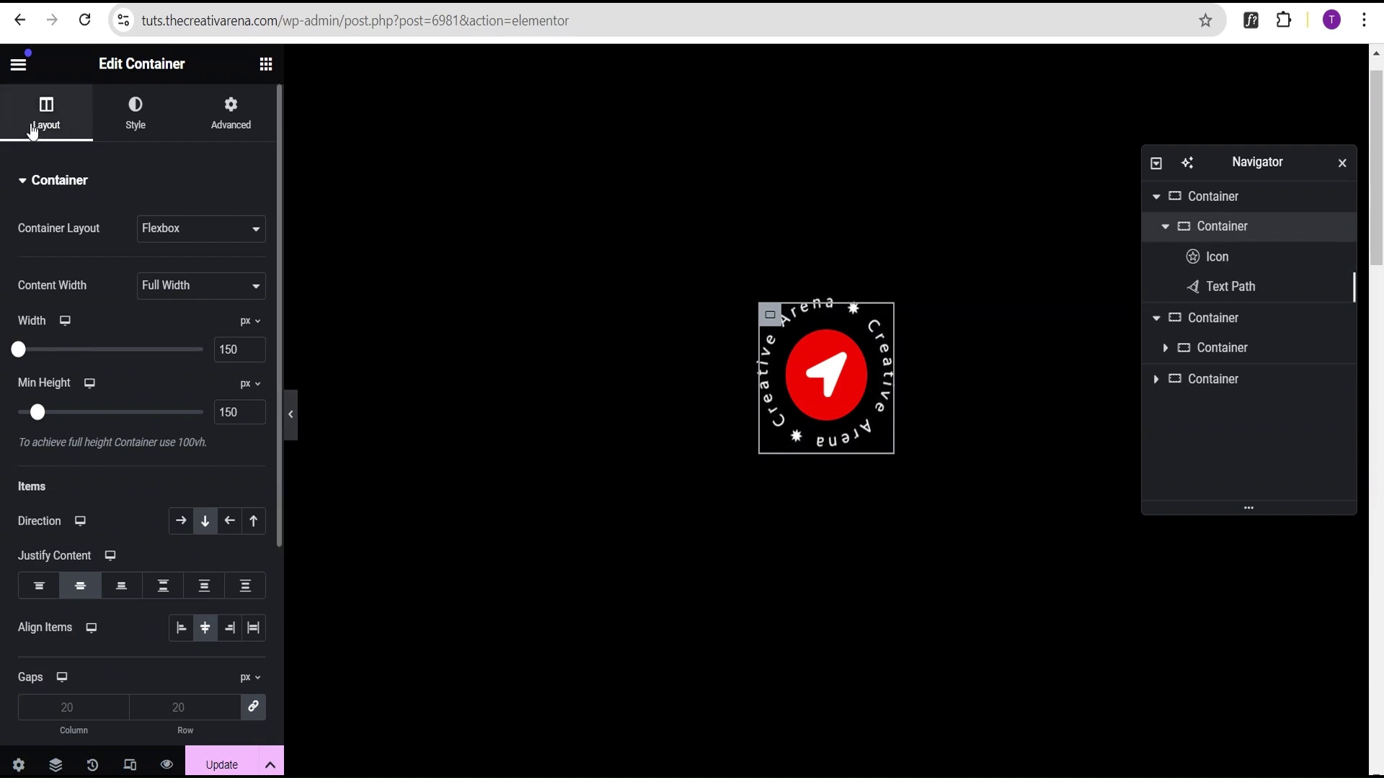
left_click(27, 180)
left_click(36, 228)
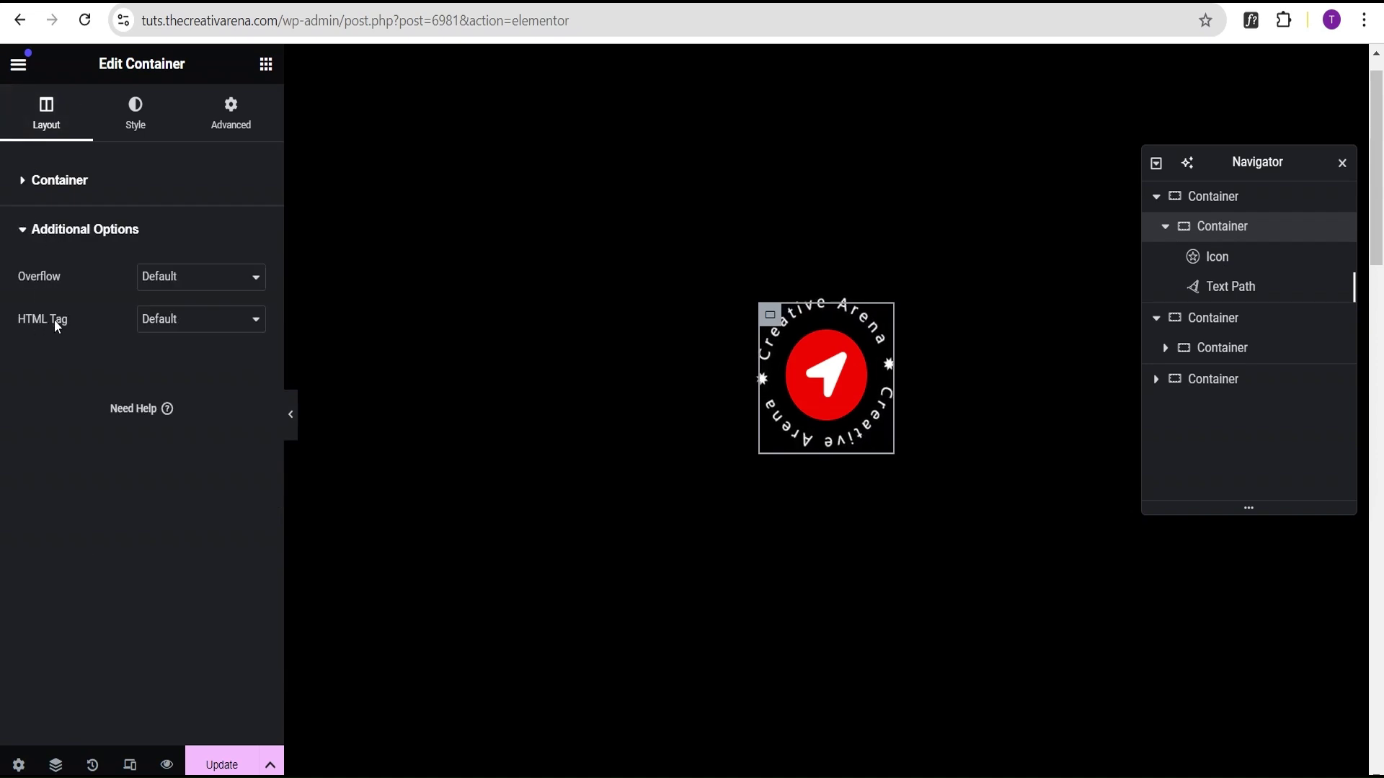
left_click(159, 326)
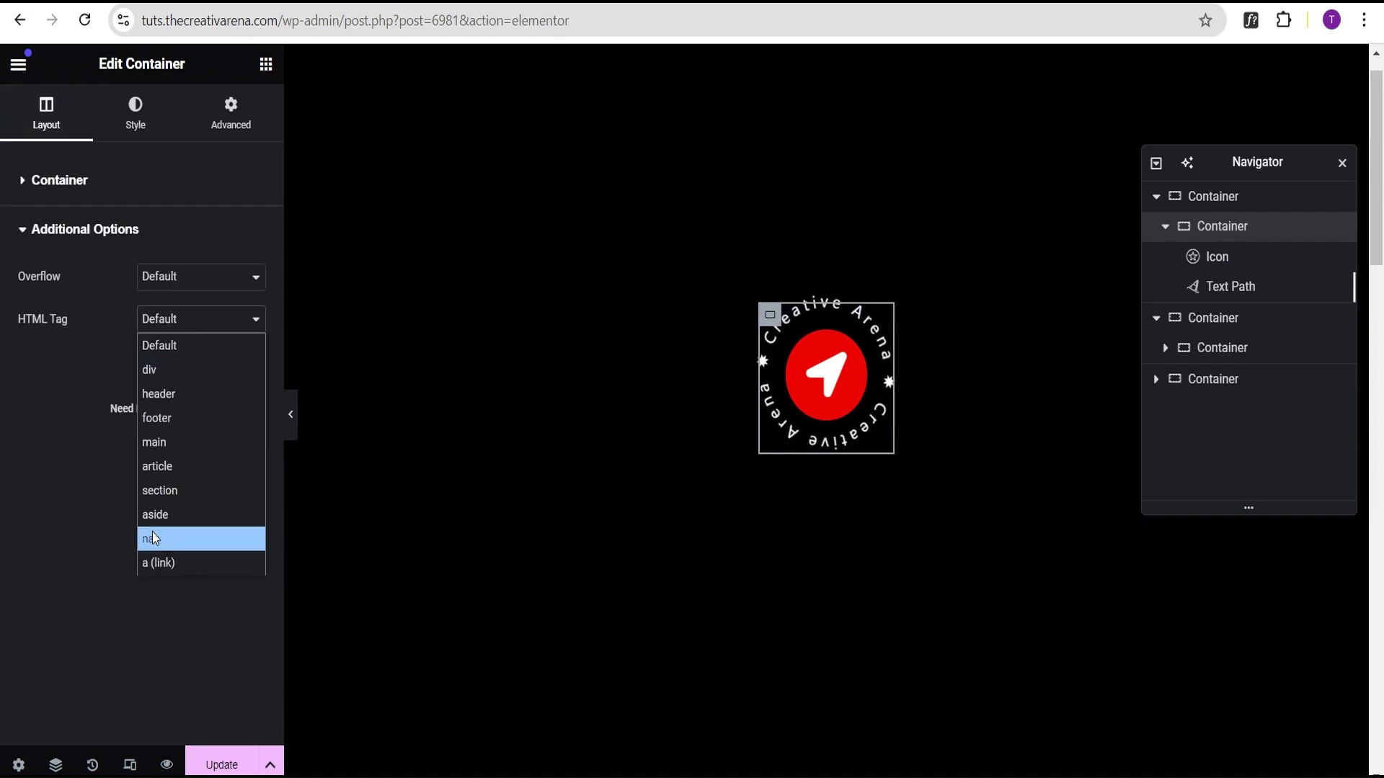
left_click(156, 574)
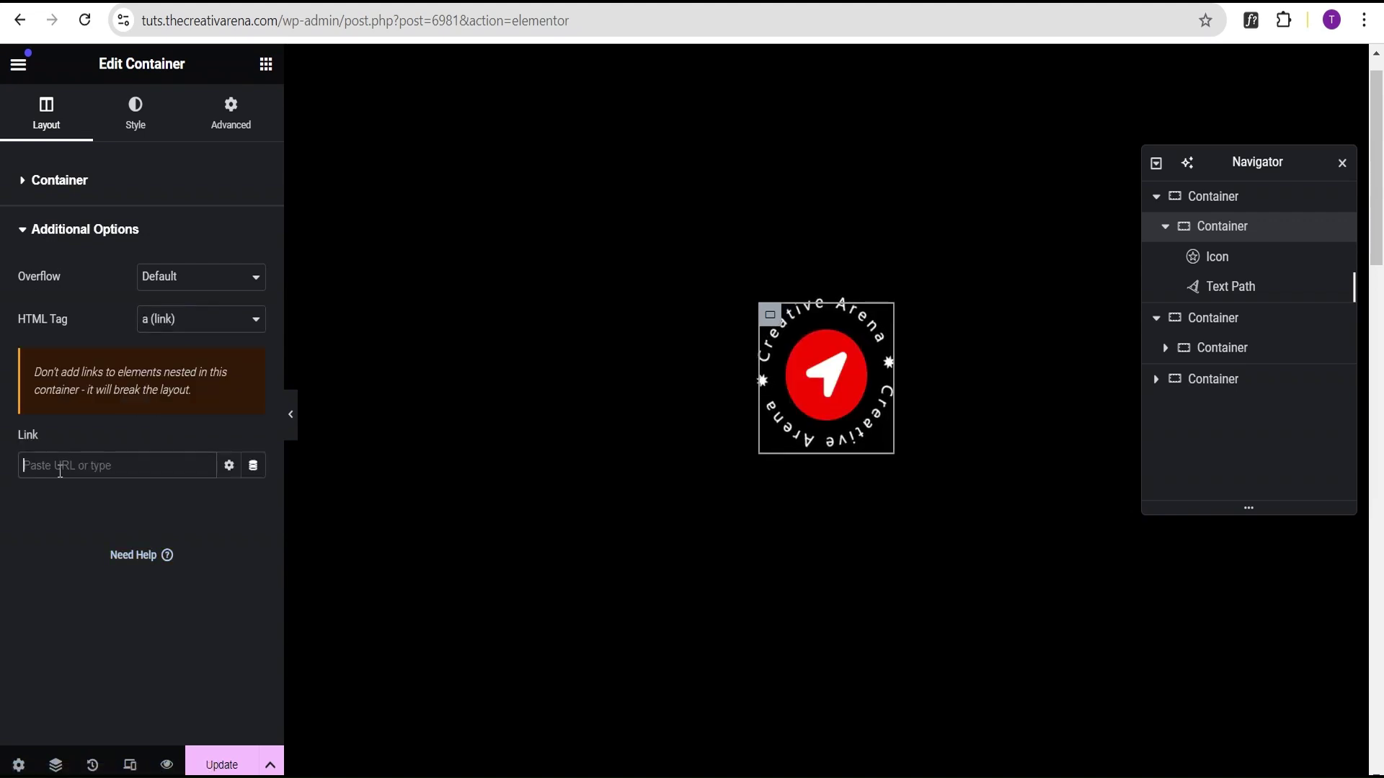
left_click(60, 465)
type("#")
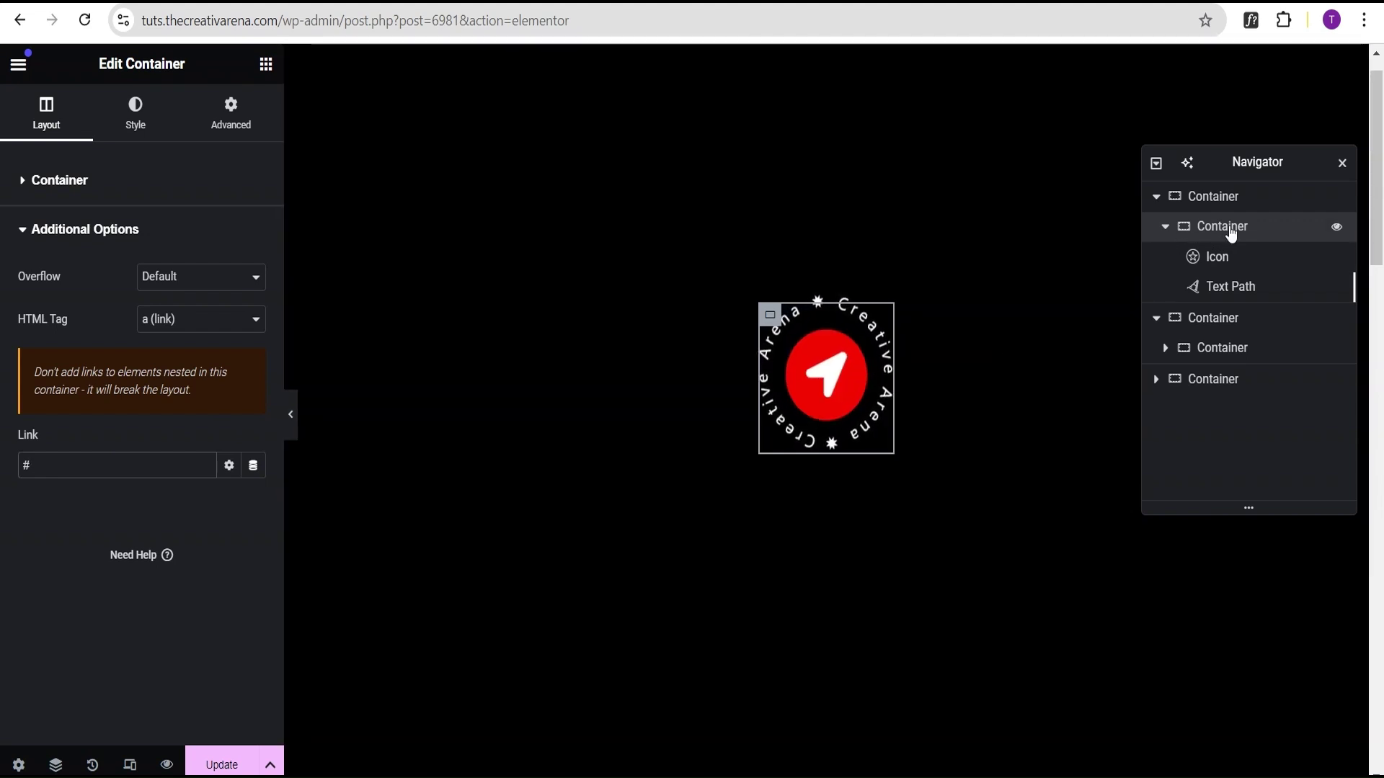
Make the badge container's position Fixed, anchored Right horizontally and Bottom vertically.
left_click(240, 122)
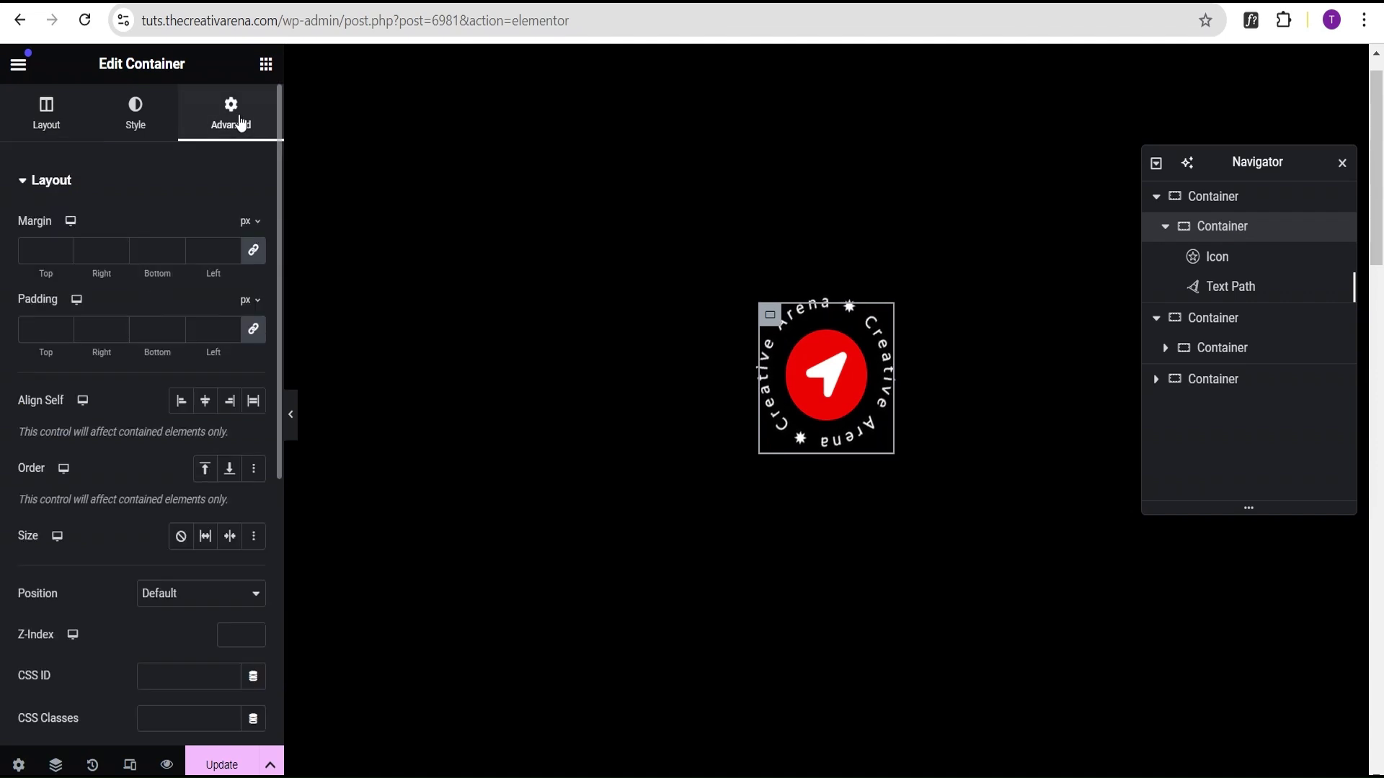
scroll(167, 275, "down", 4)
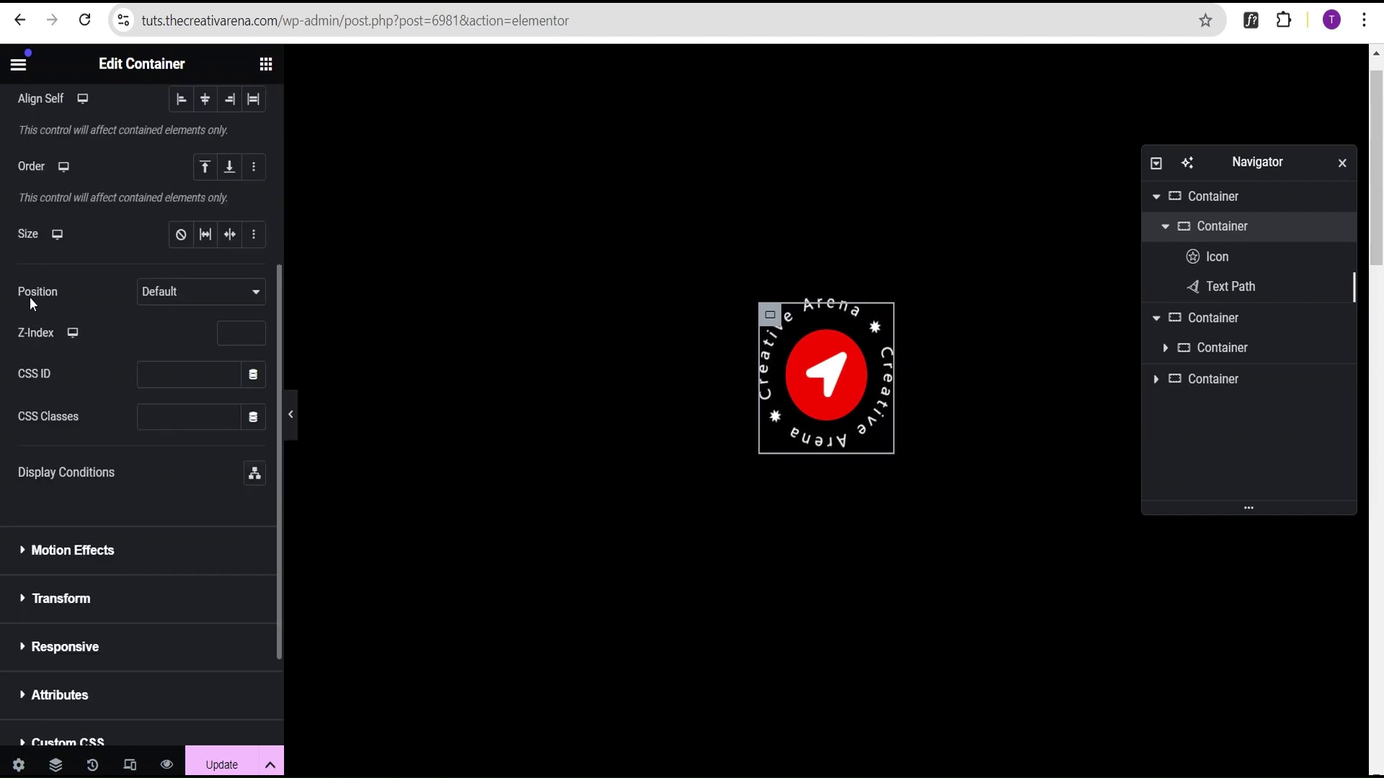
left_click(171, 292)
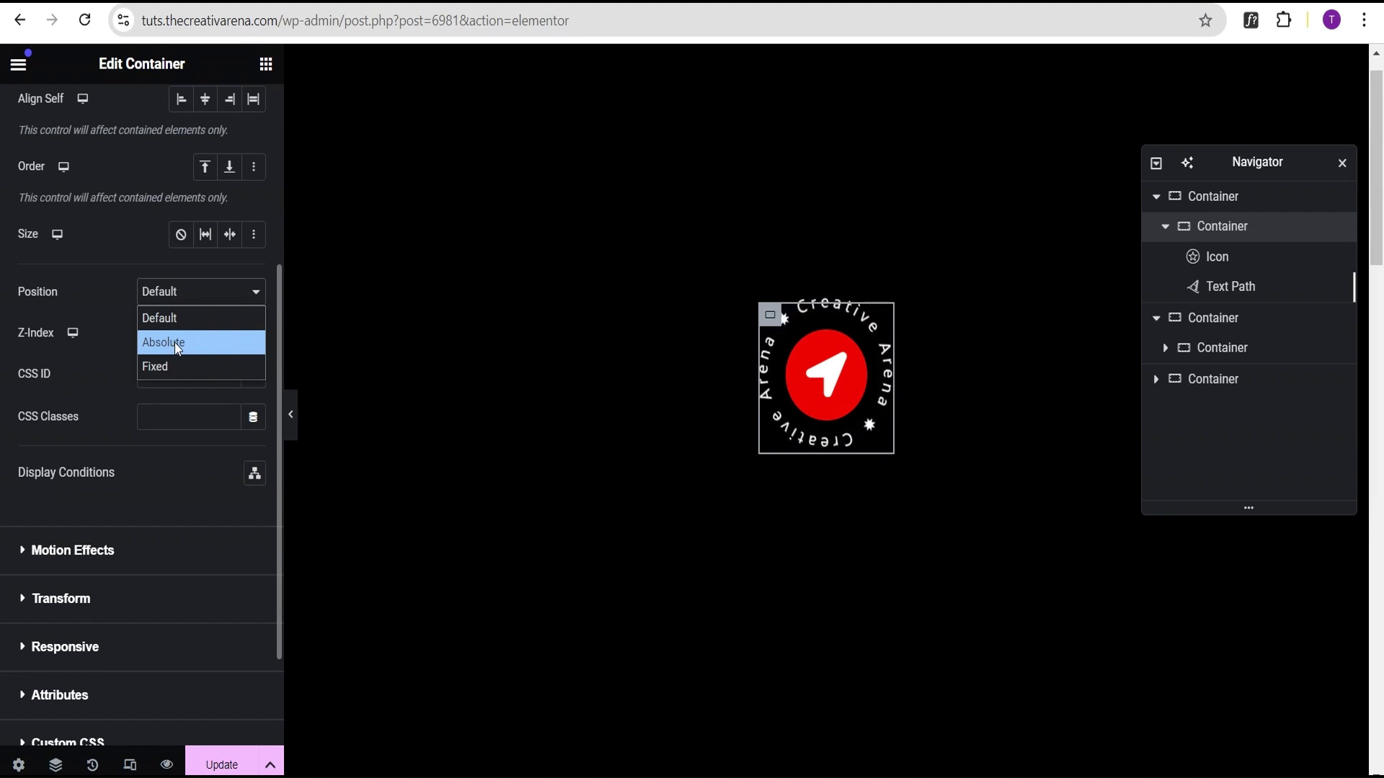
left_click(153, 373)
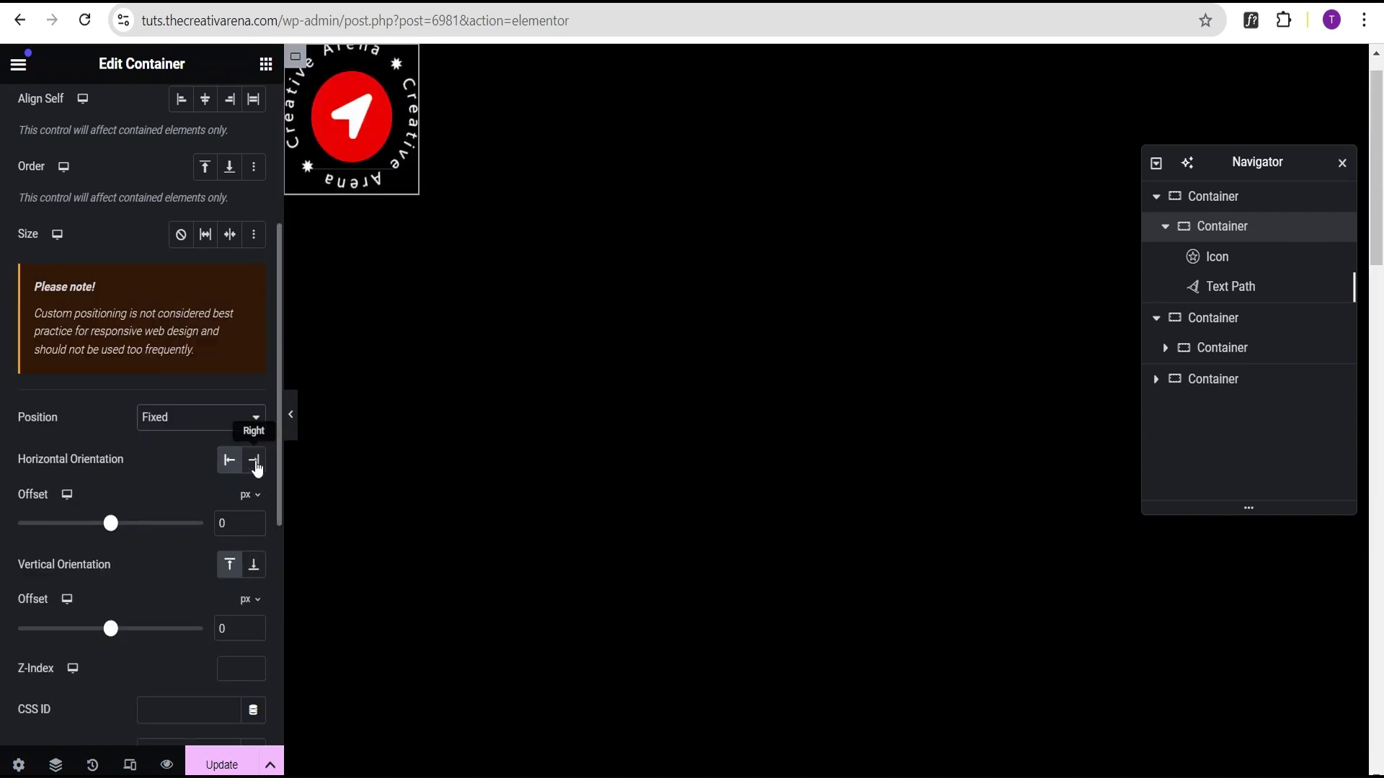
left_click(256, 462)
left_click(256, 570)
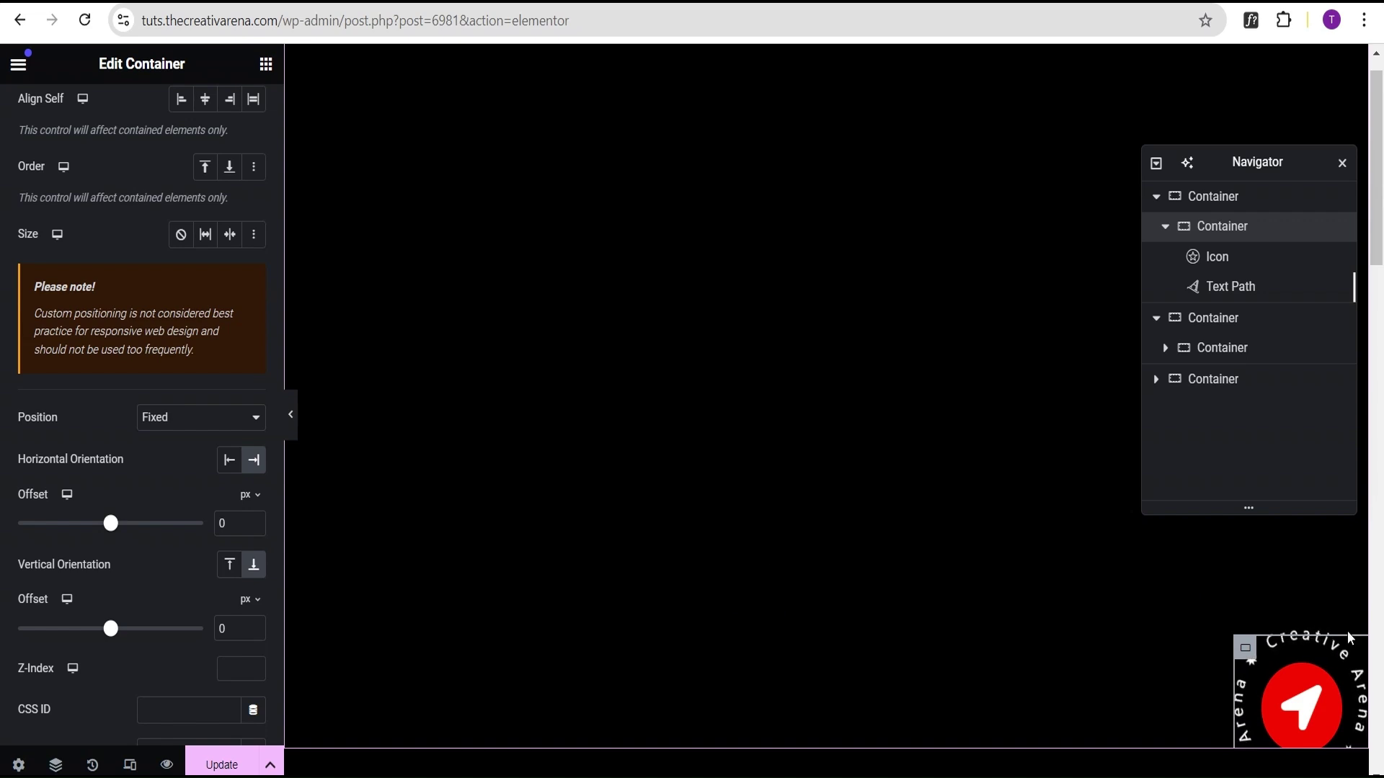
Offset the badge 20 px from the right and bottom edges, then preview it.
scroll(1143, 631, "down", 5)
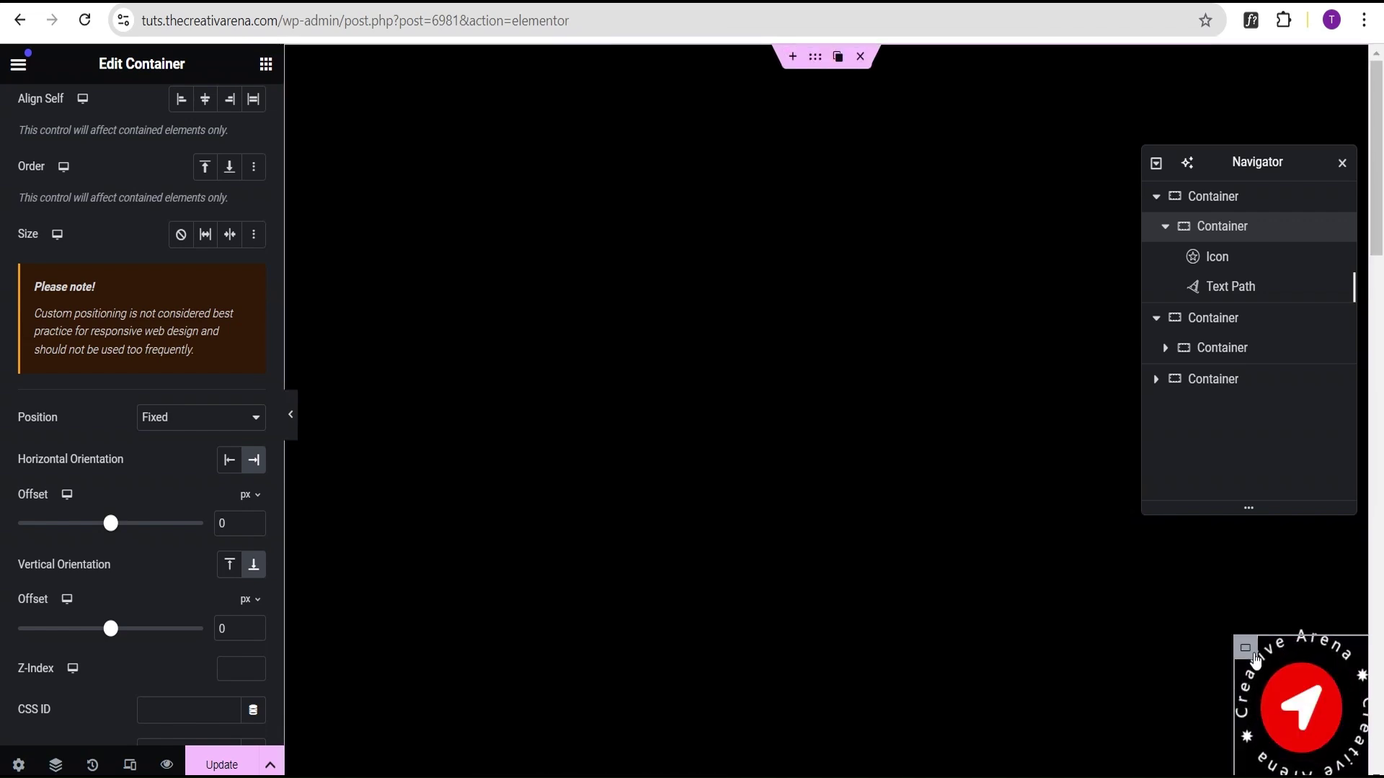
scroll(180, 597, "down", 2)
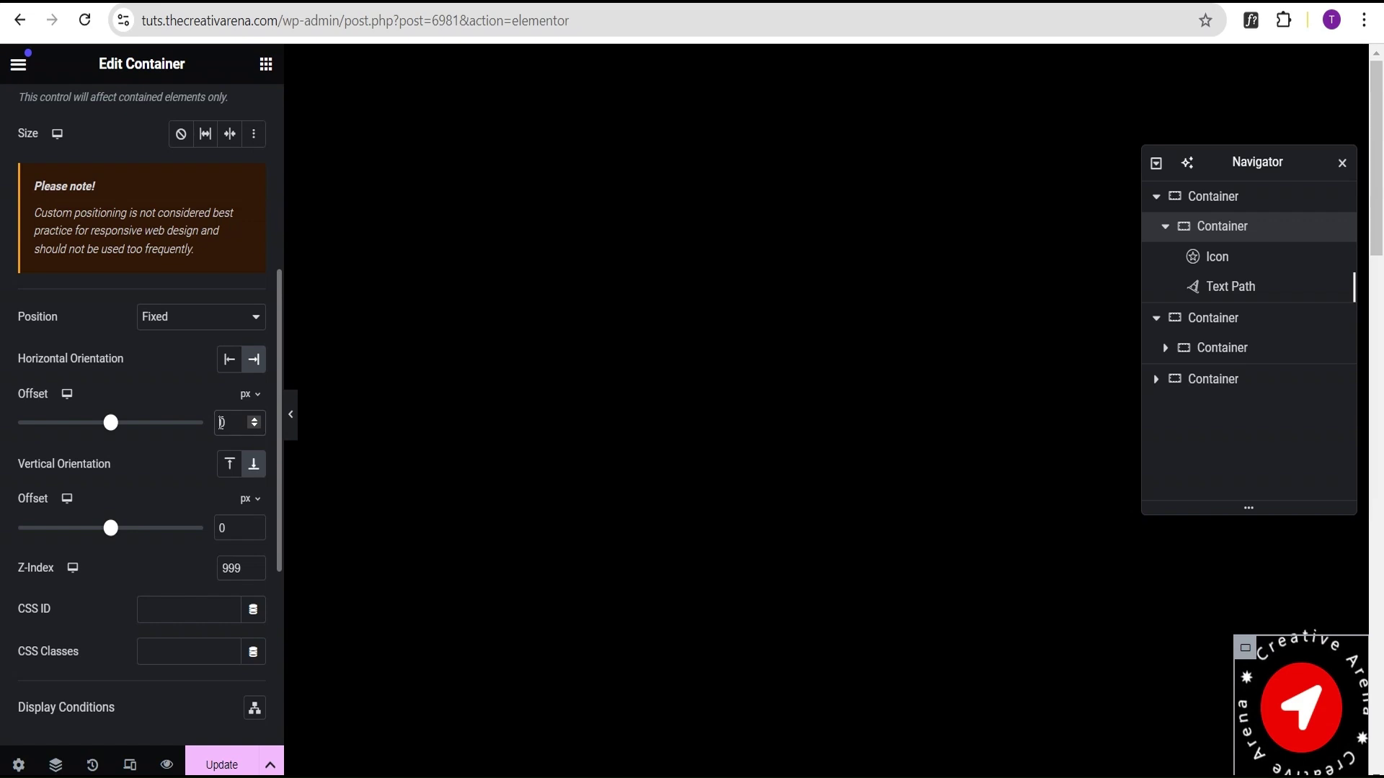
left_click(221, 423)
type("2")
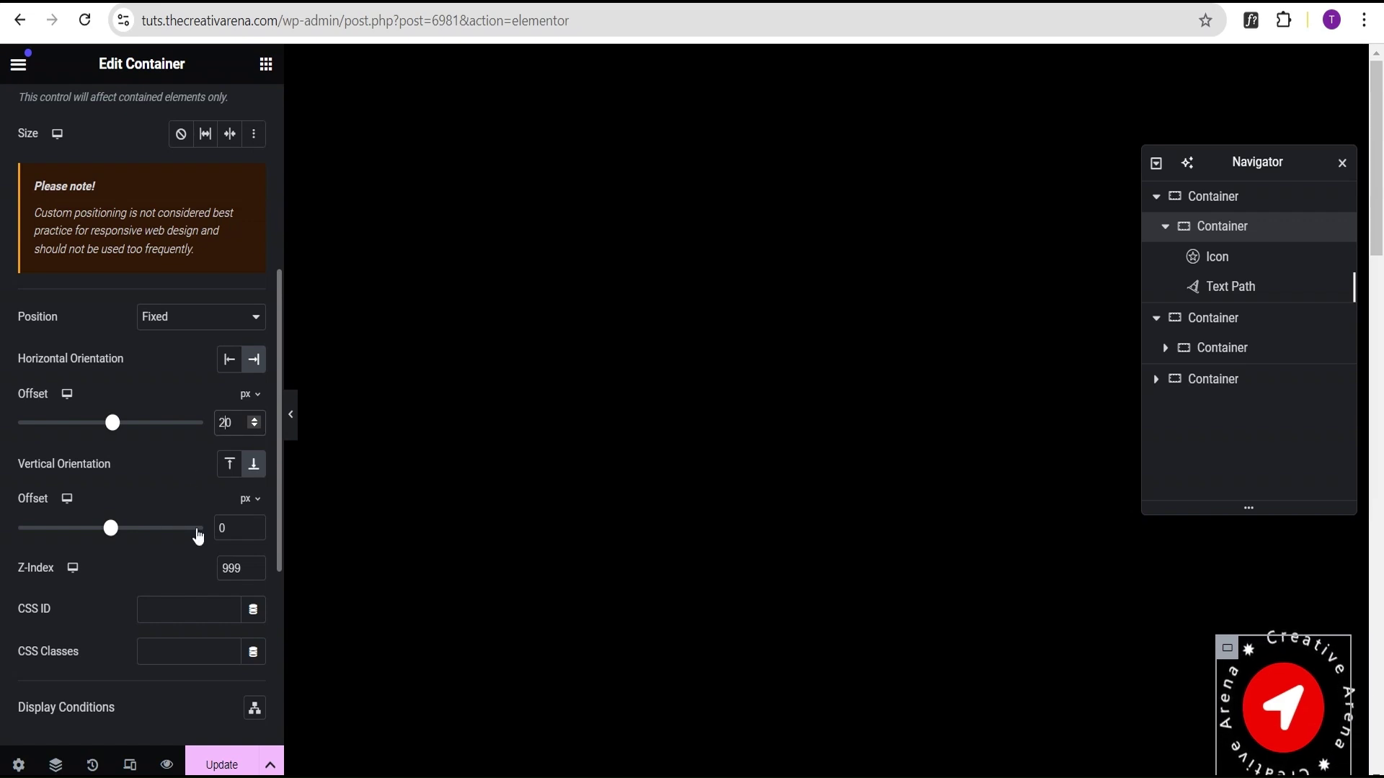
left_click(221, 527)
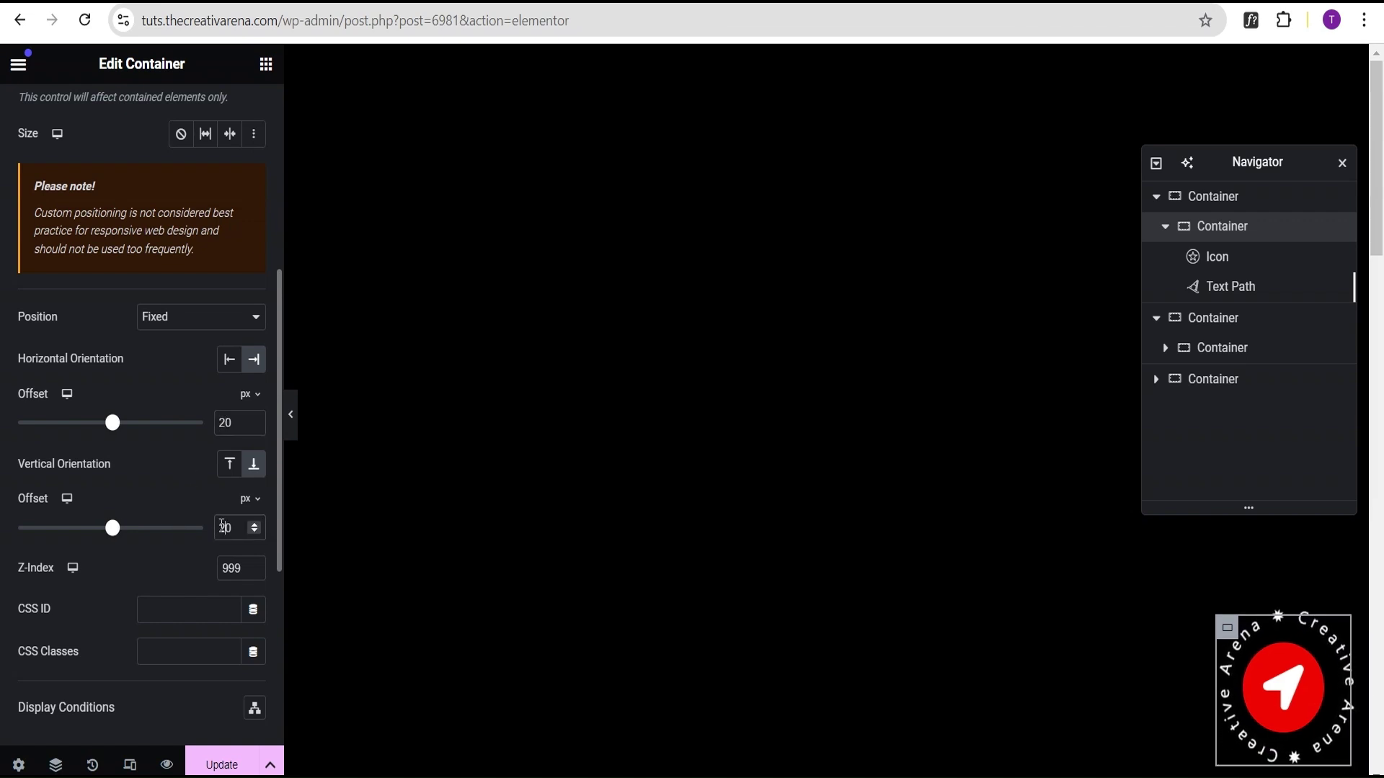
type("2")
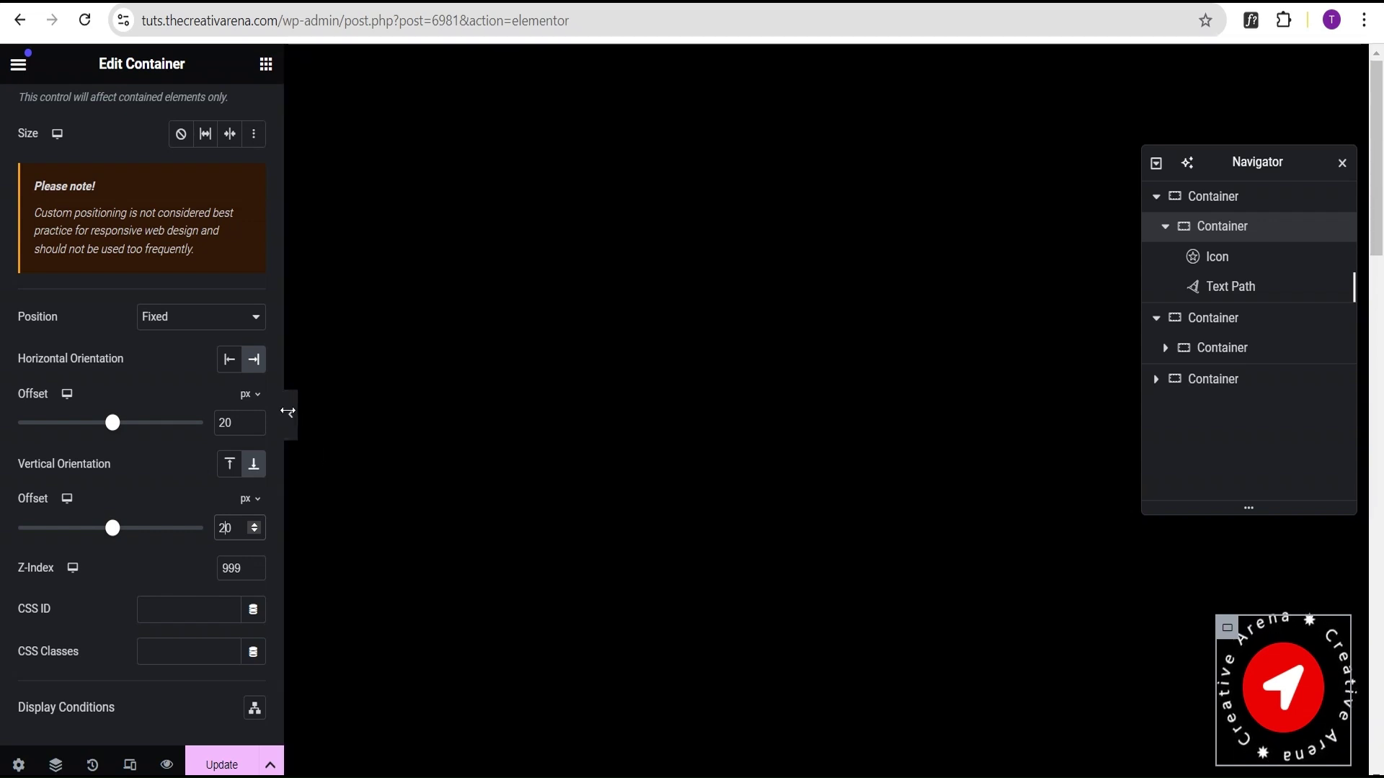
left_click(288, 414)
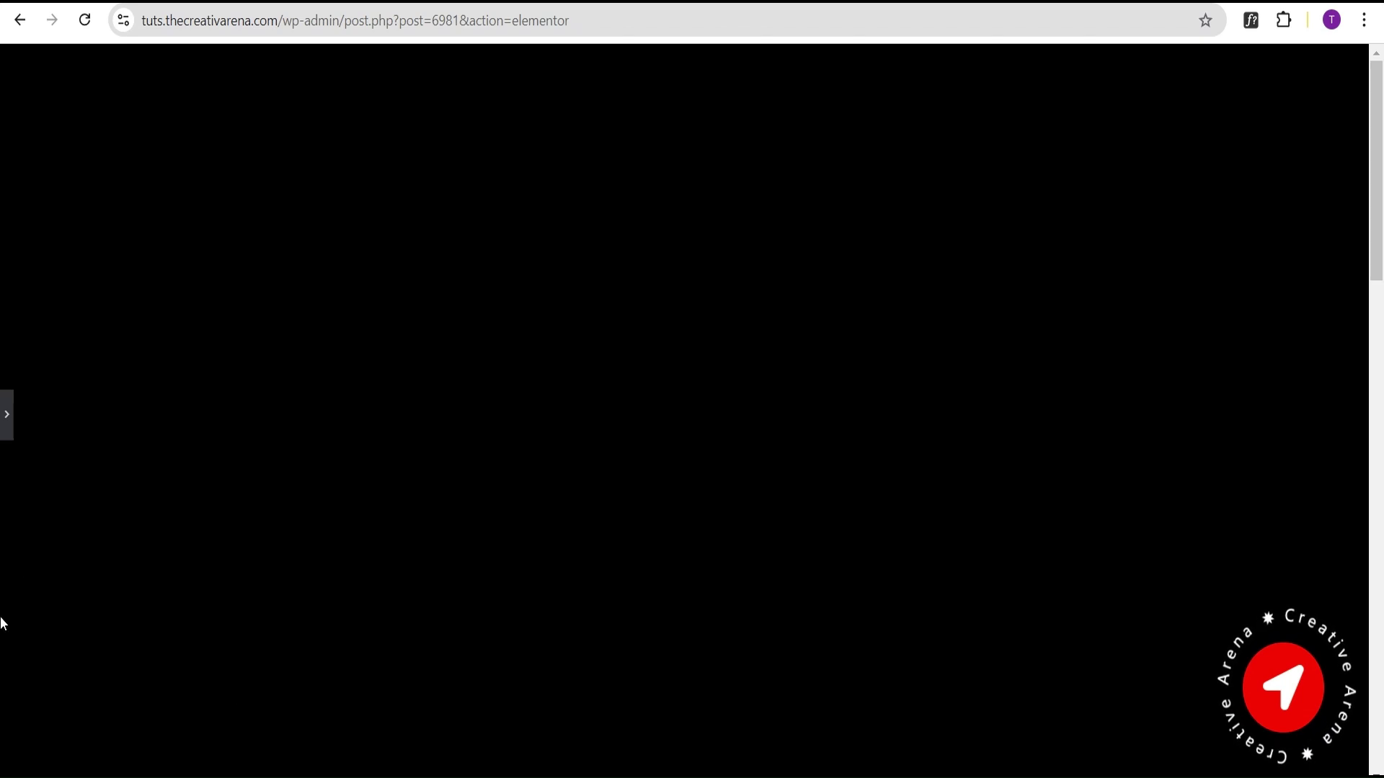
Give the Text Path ring an unlinked left margin of -5 px and preview the badge.
left_click(6, 414)
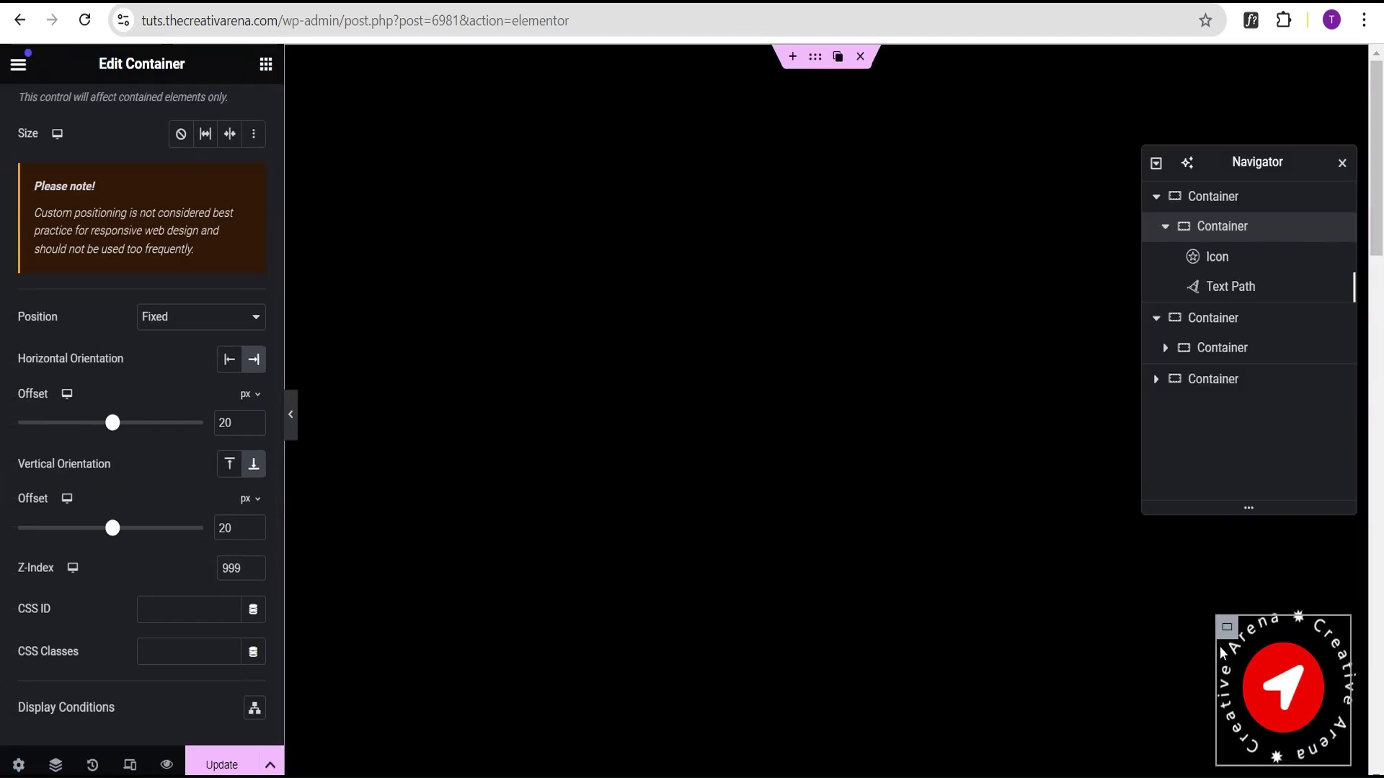
left_click(1338, 636)
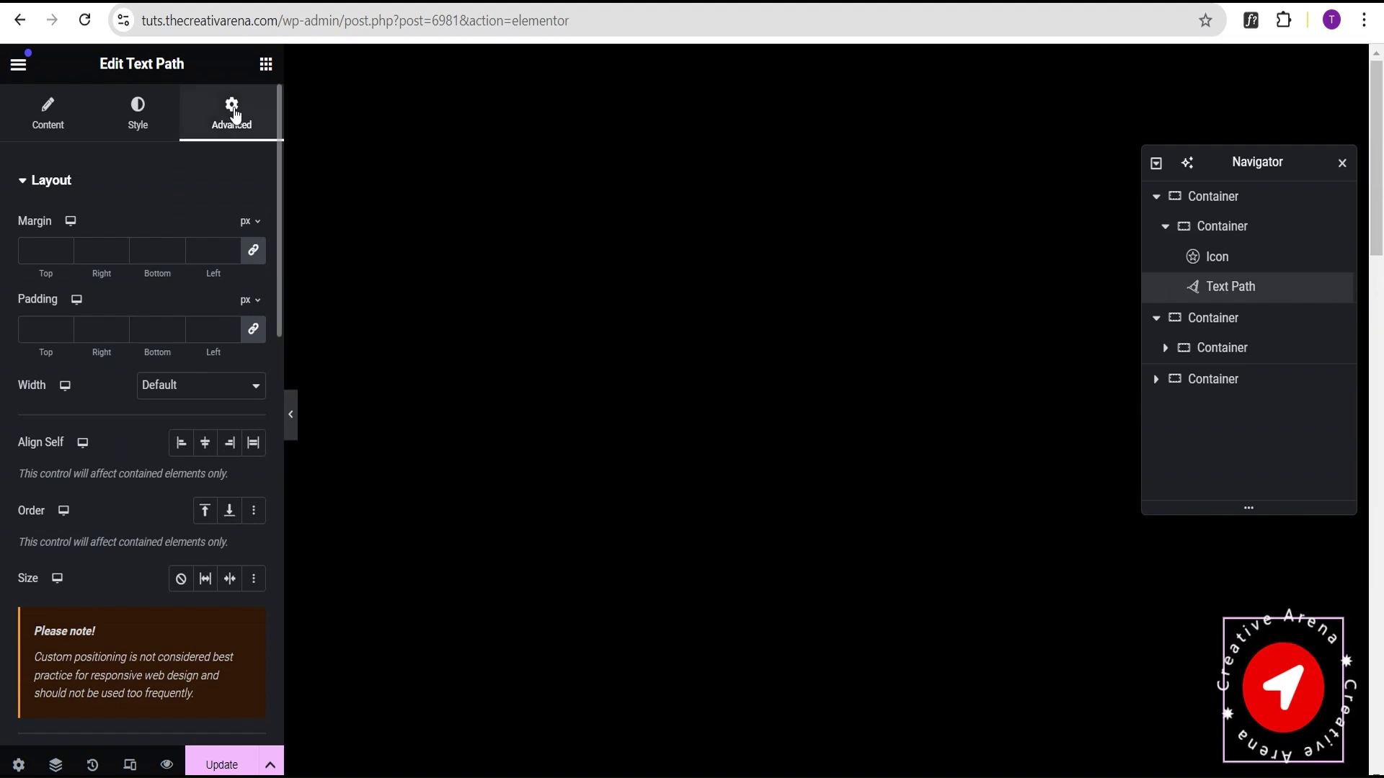
left_click(255, 252)
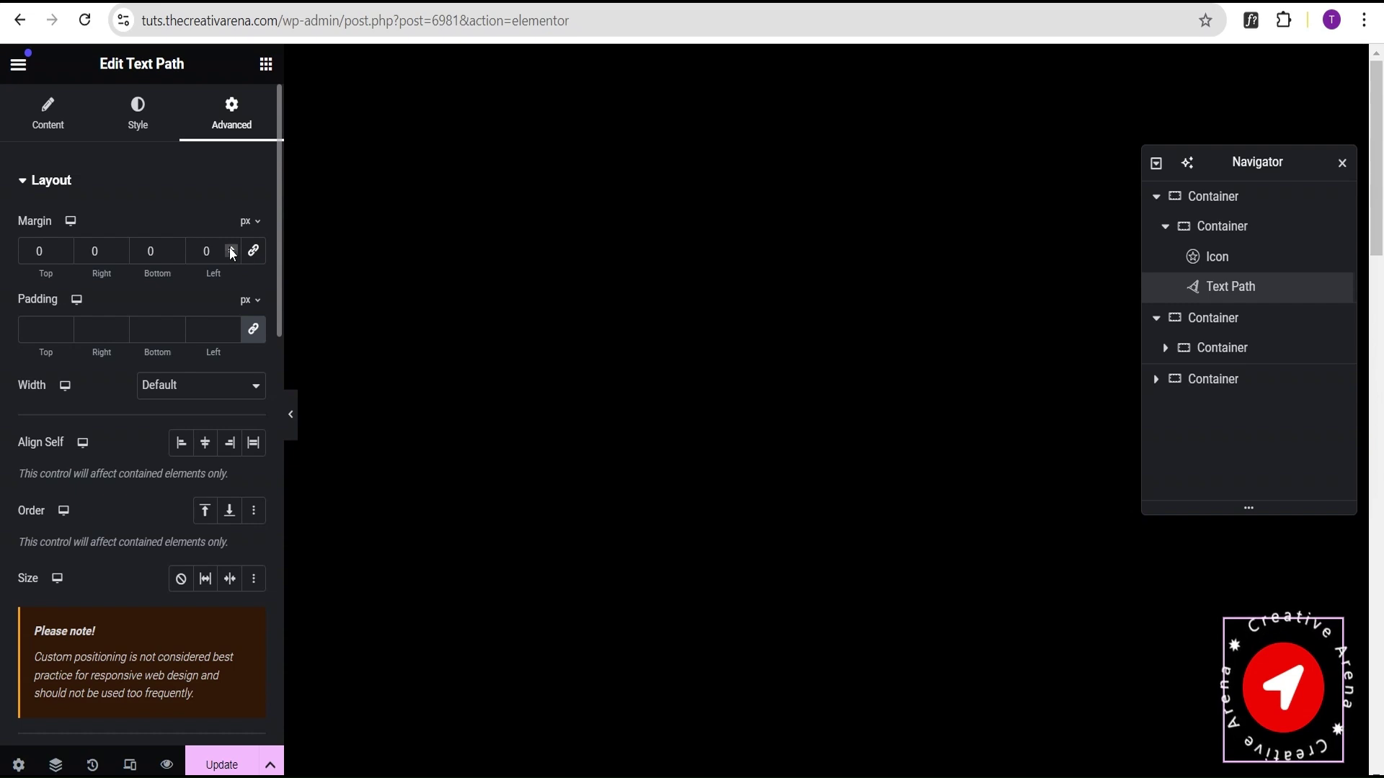
left_click(231, 248)
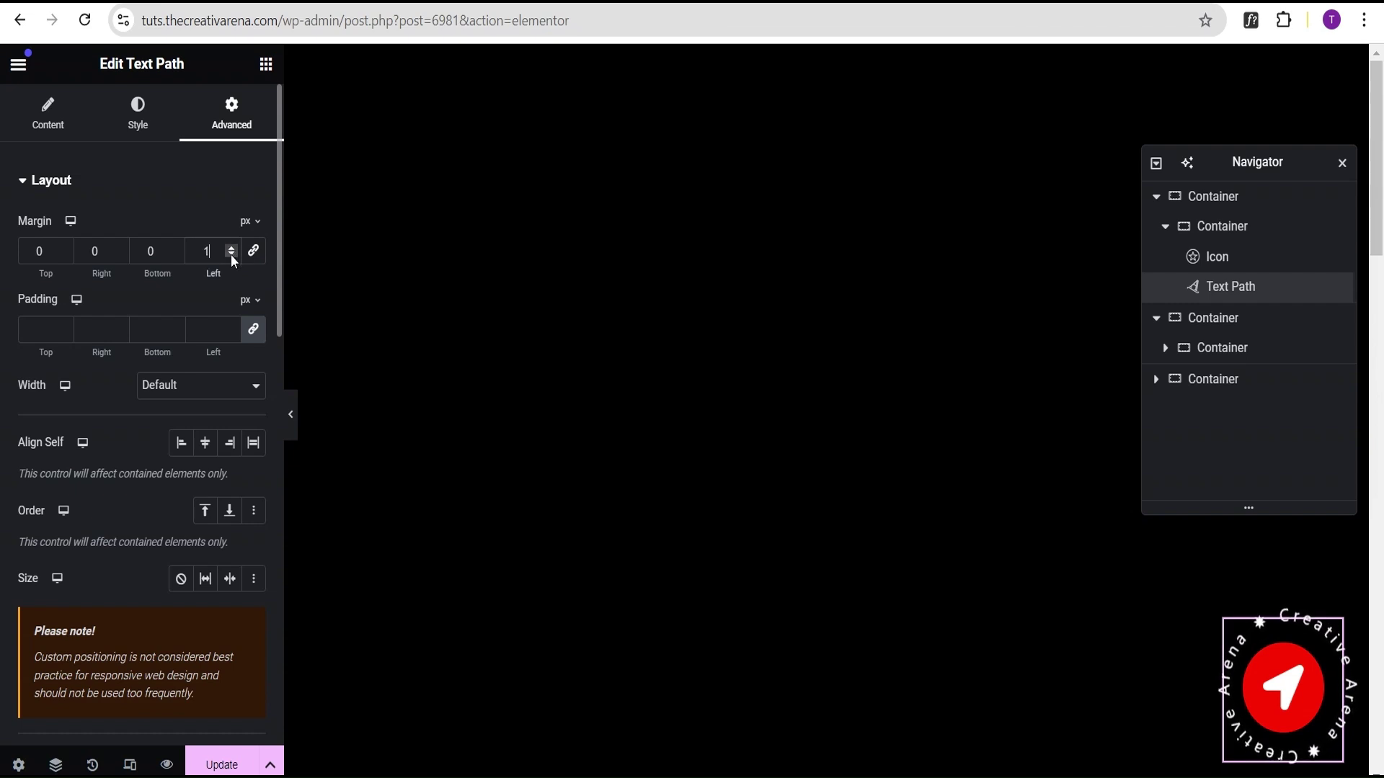
left_click(231, 255)
left_click(231, 255)
left_click(231, 254)
left_click(231, 254)
left_click(232, 254)
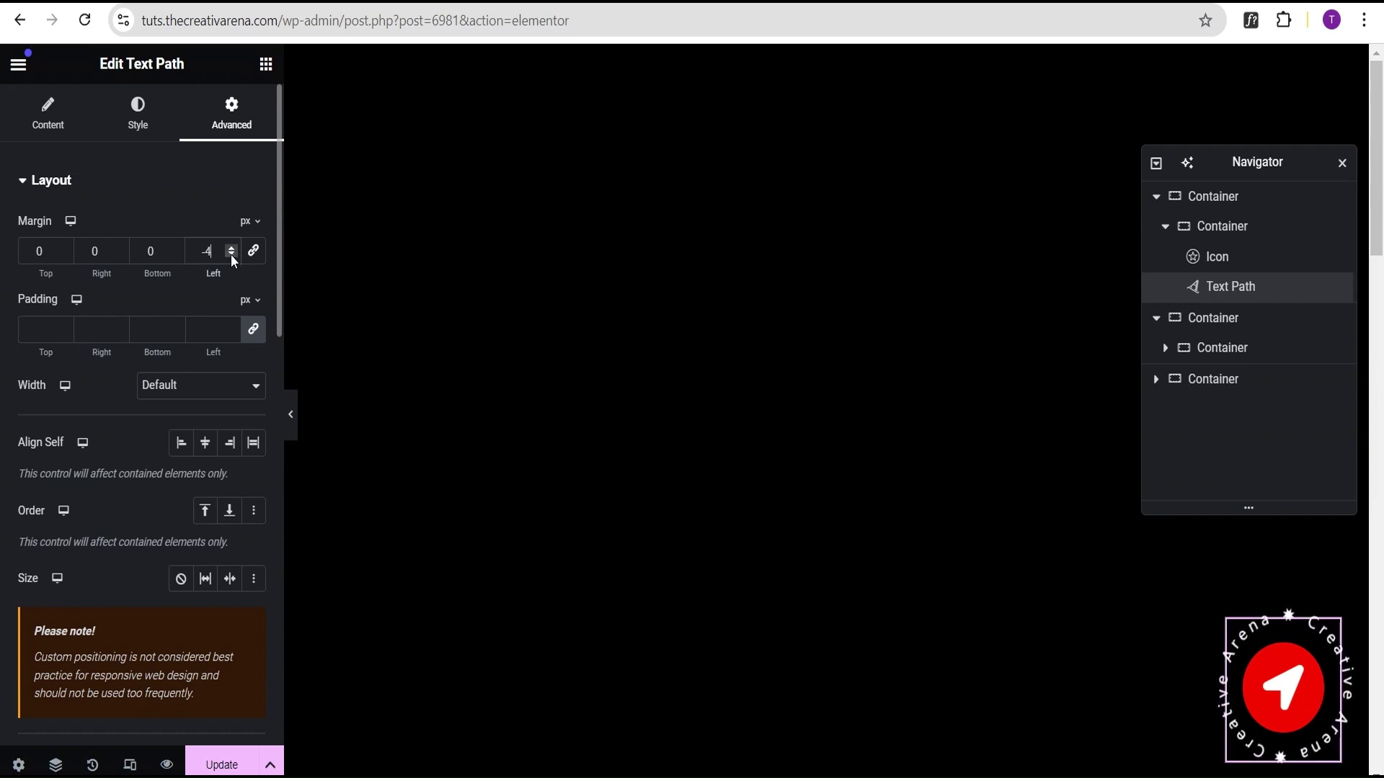
left_click(231, 254)
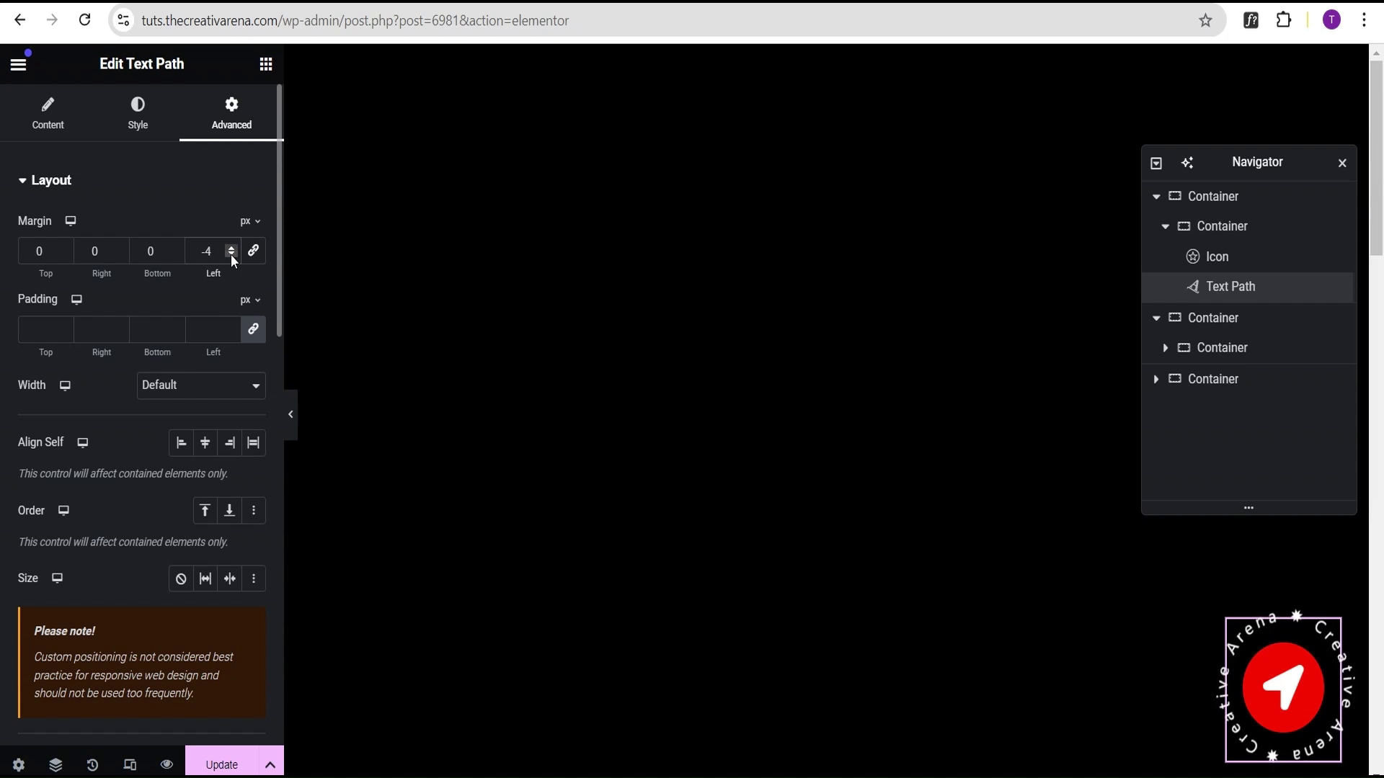
left_click(293, 417)
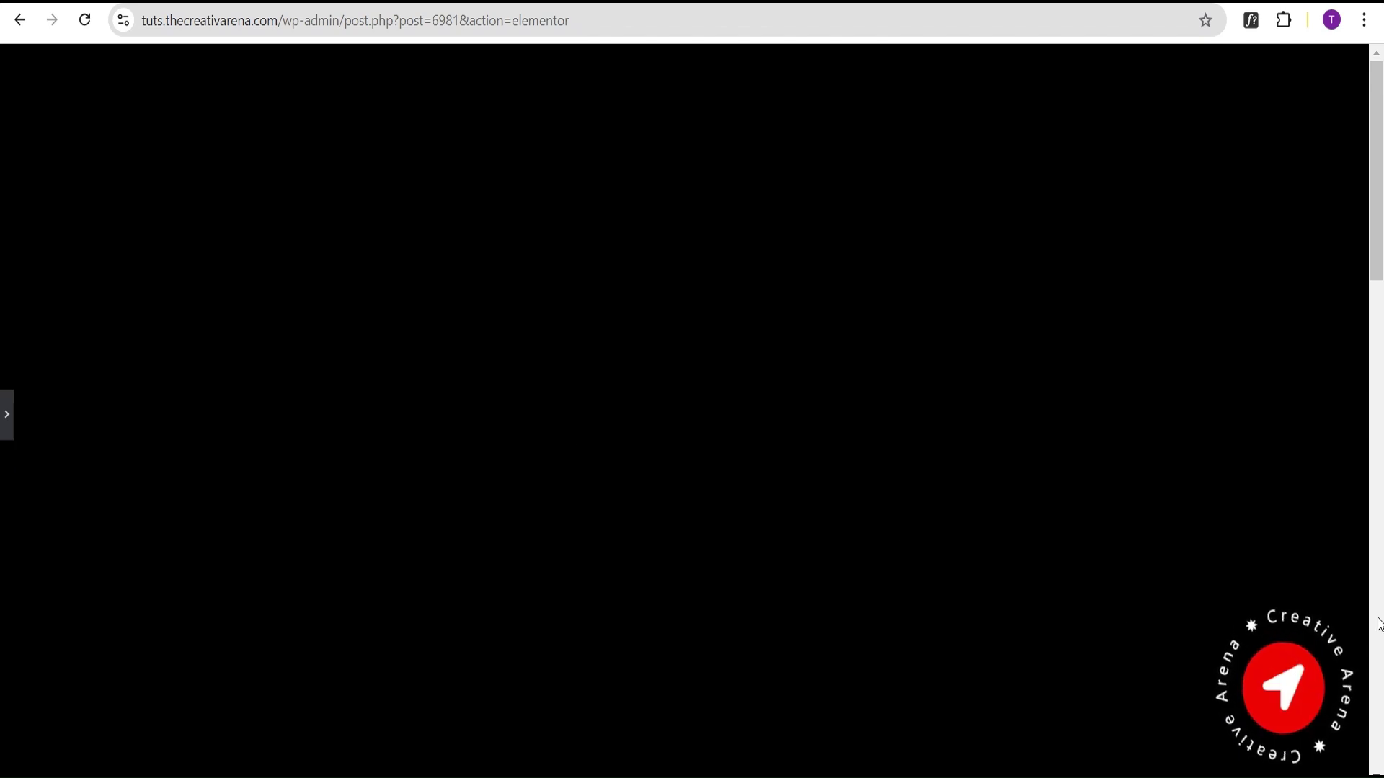
Set the bottom container's background colour to black #000000 and preview the page.
left_click_drag(1377, 274, 1380, 594)
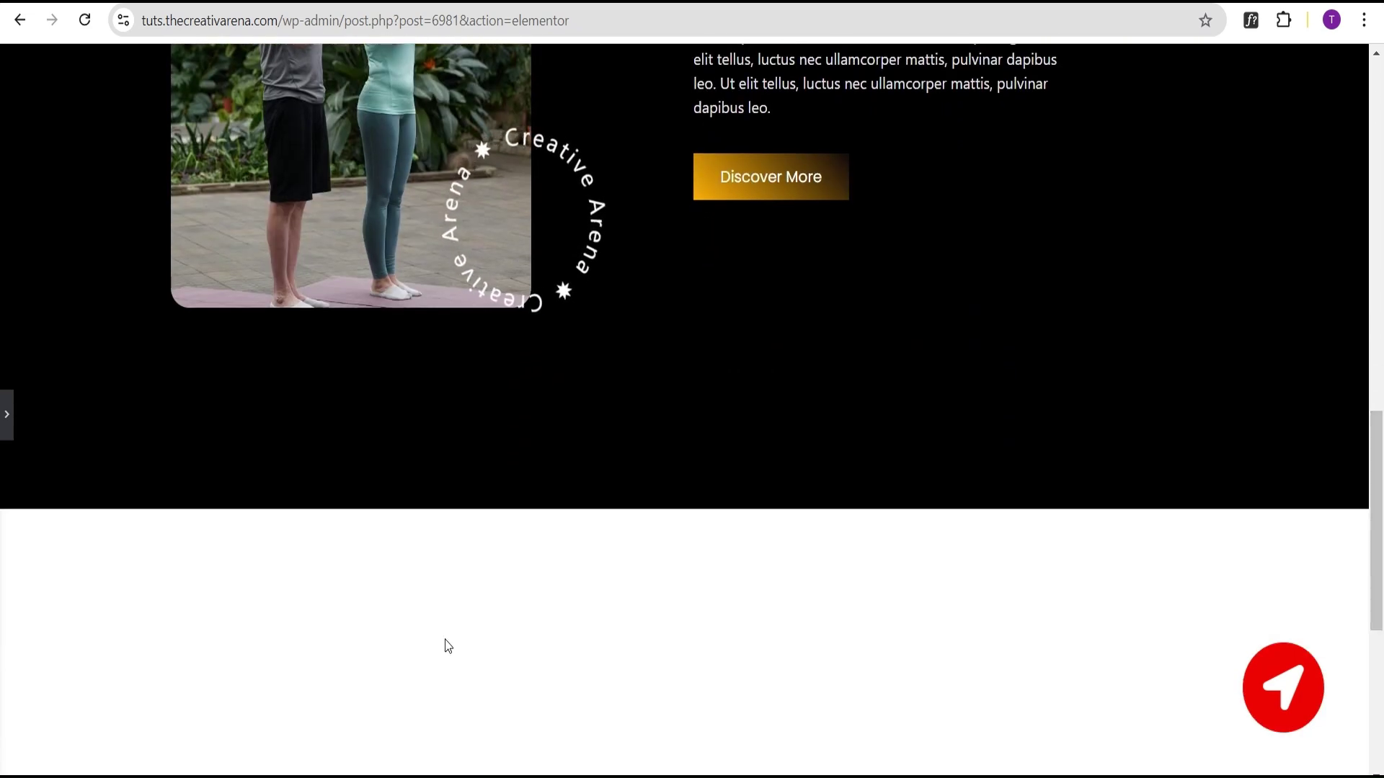
left_click(5, 416)
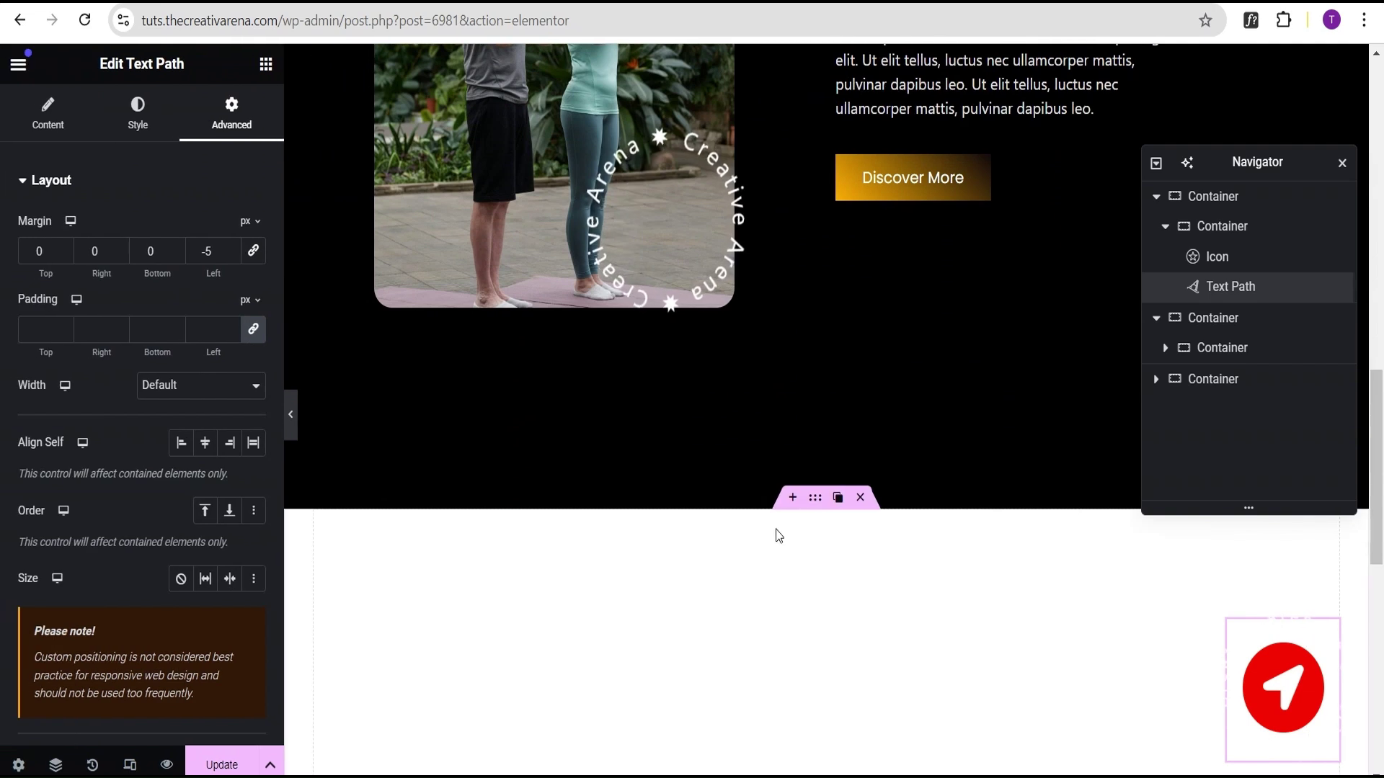
left_click(811, 502)
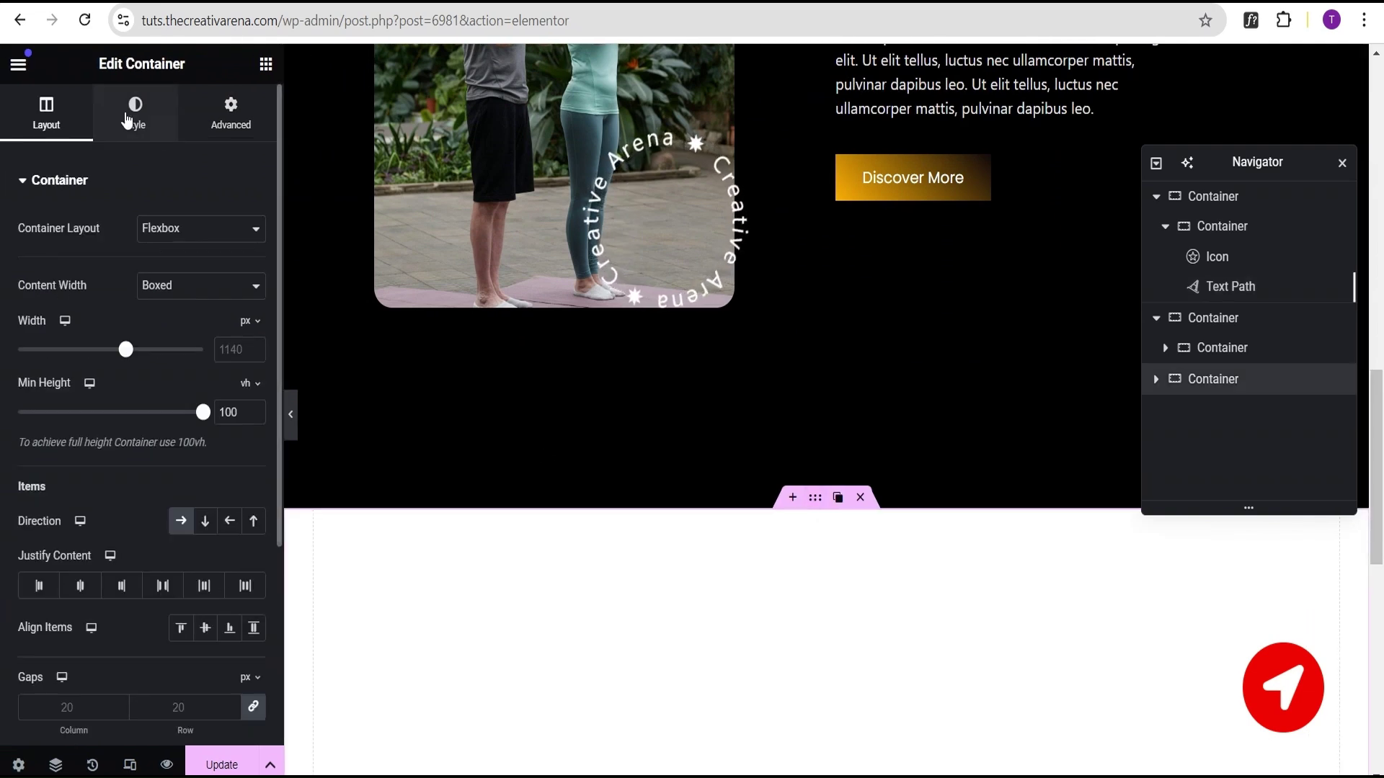
left_click(130, 115)
left_click(254, 313)
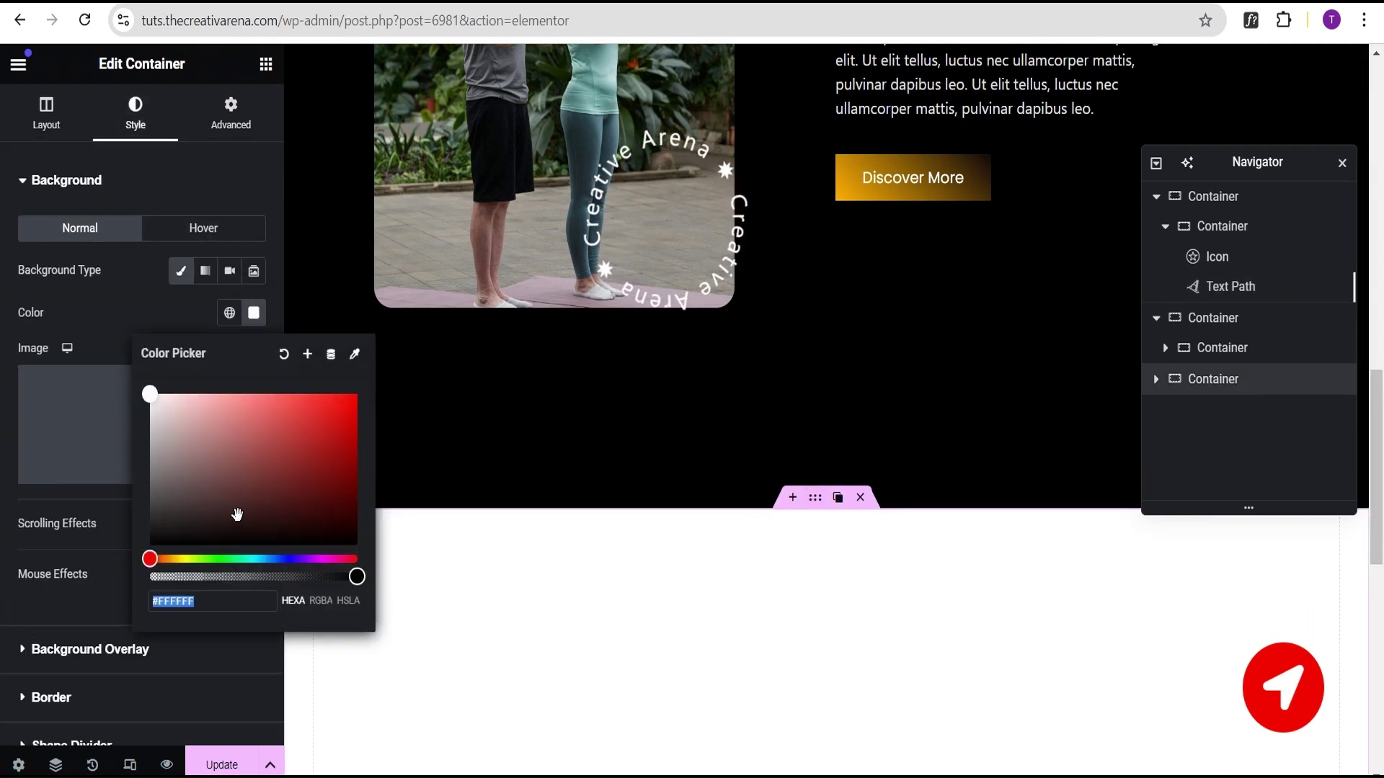
left_click_drag(237, 514, 126, 577)
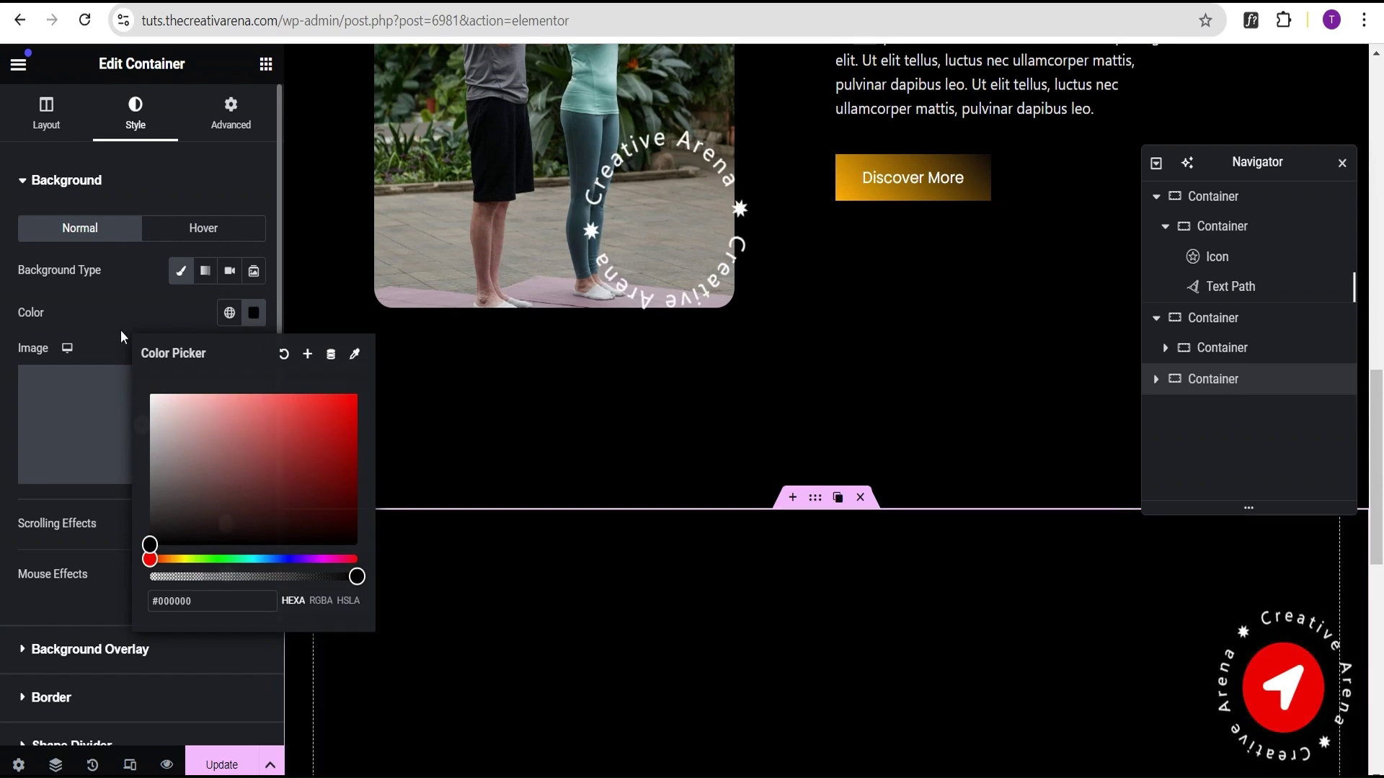
left_click(120, 331)
left_click(284, 425)
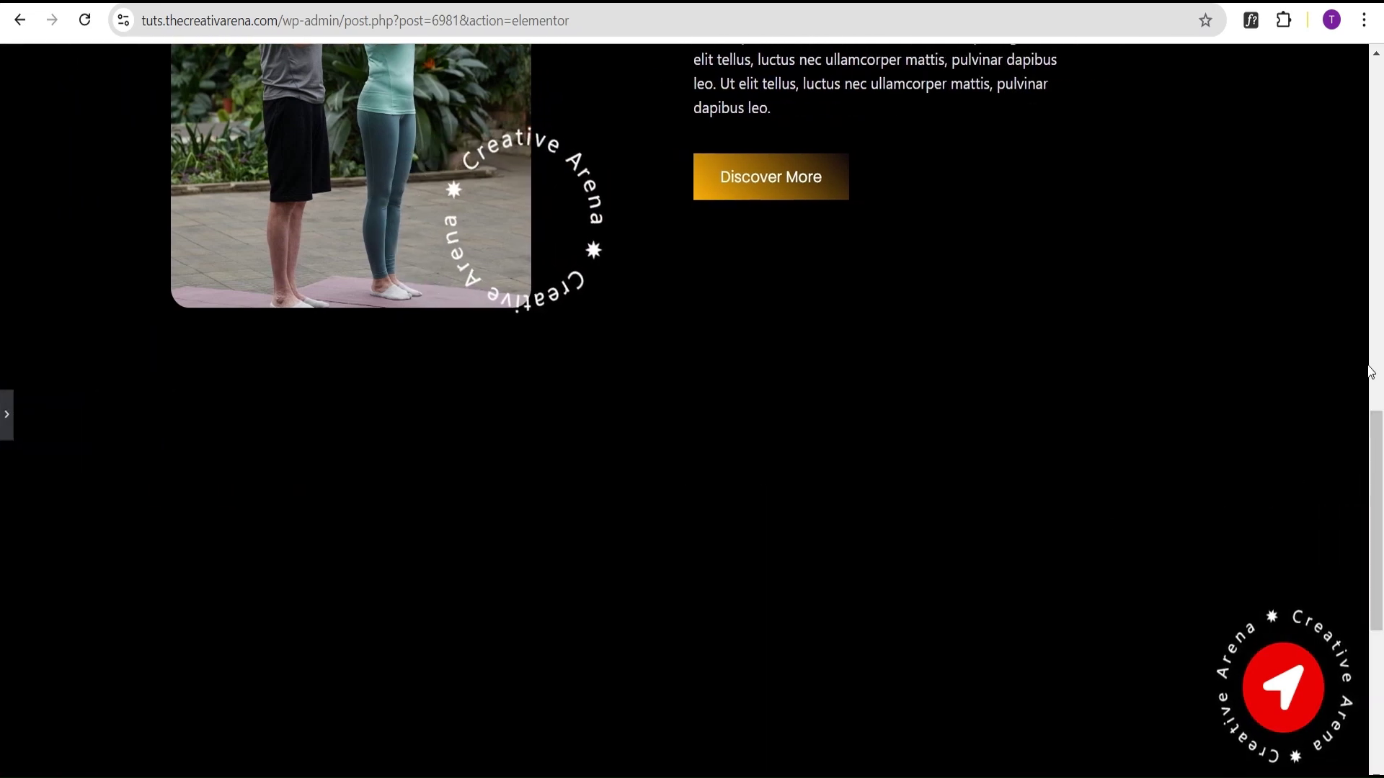
left_click_drag(1376, 566, 1380, 703)
left_click_drag(1380, 656, 1380, 175)
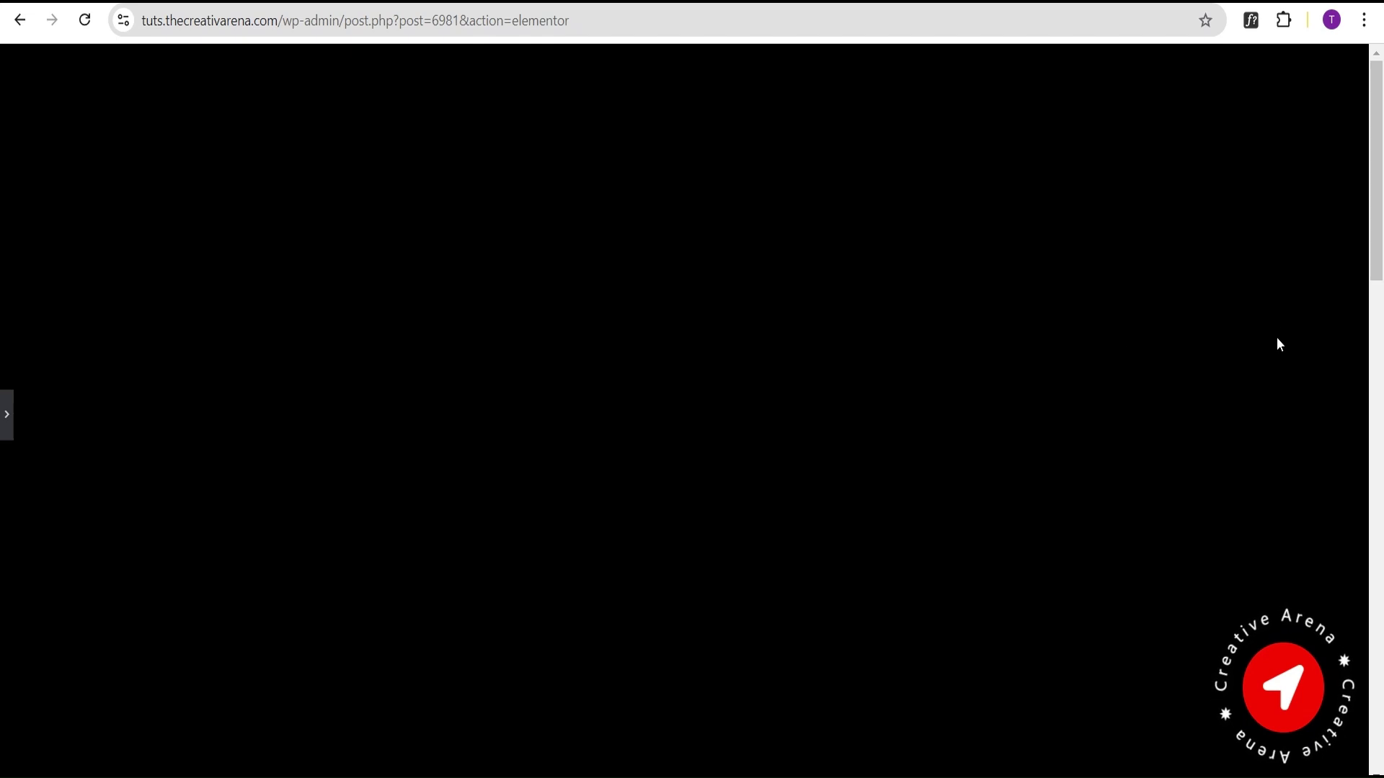
left_click_drag(1382, 209, 1382, 247)
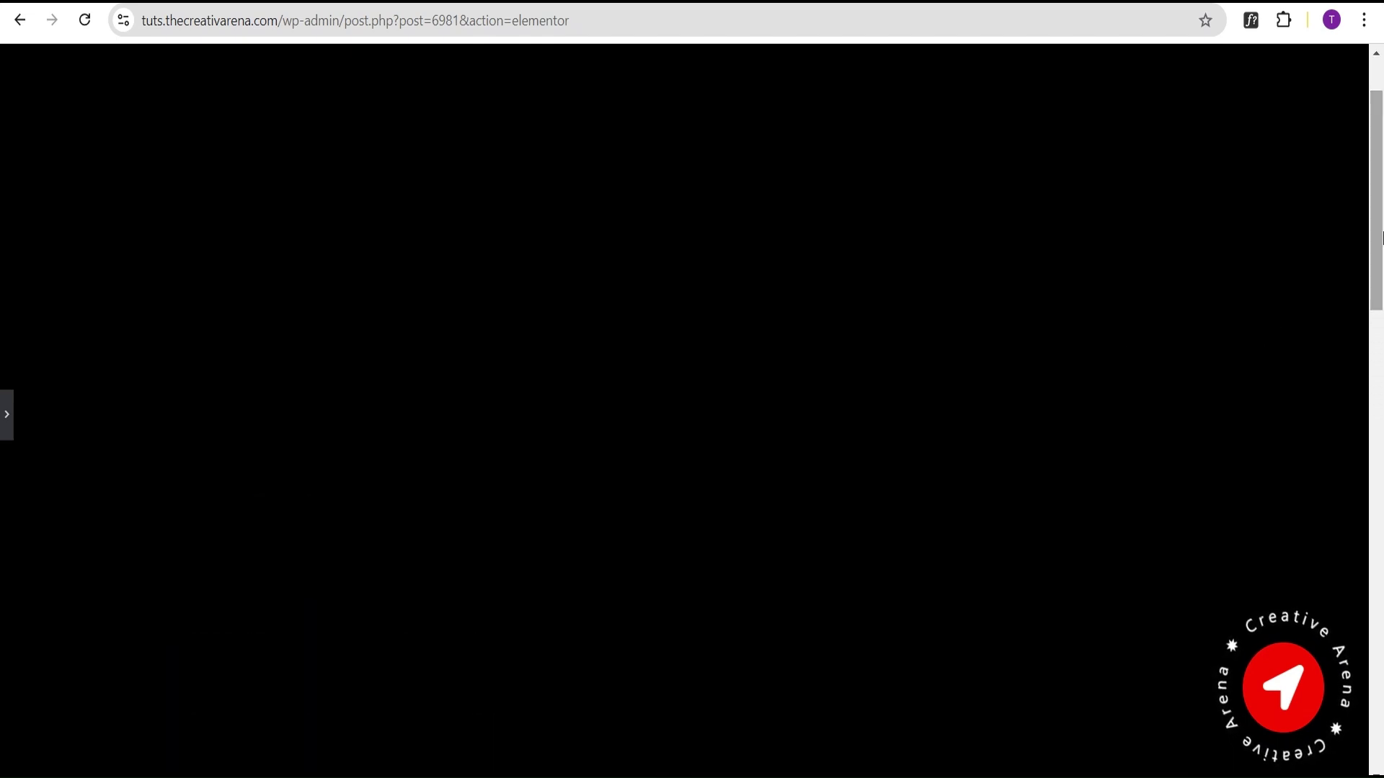